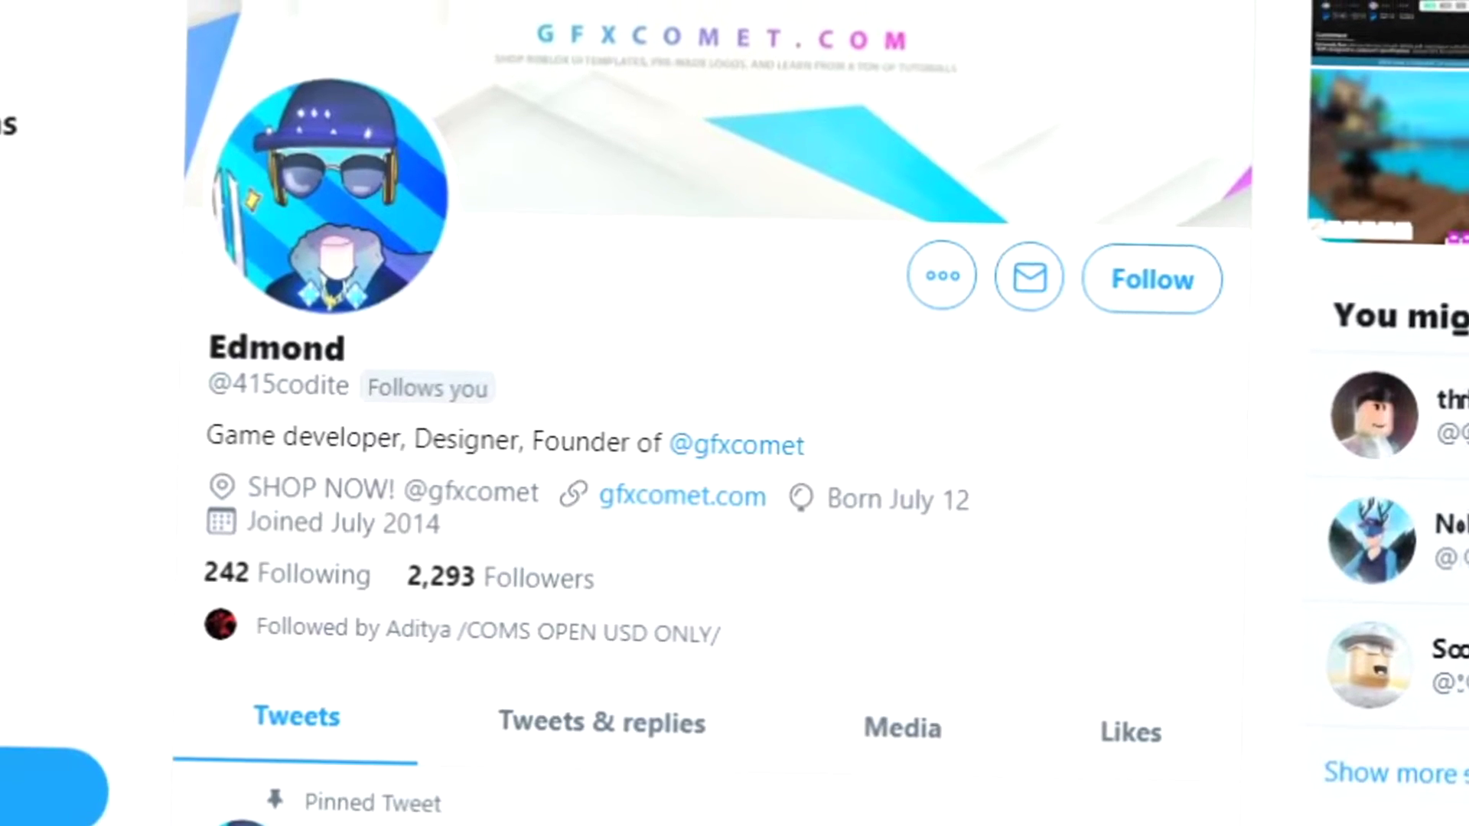
- Follow the designer's profile and the GFX COMET profile, and turn on notifications for both accounts
click(1141, 291)
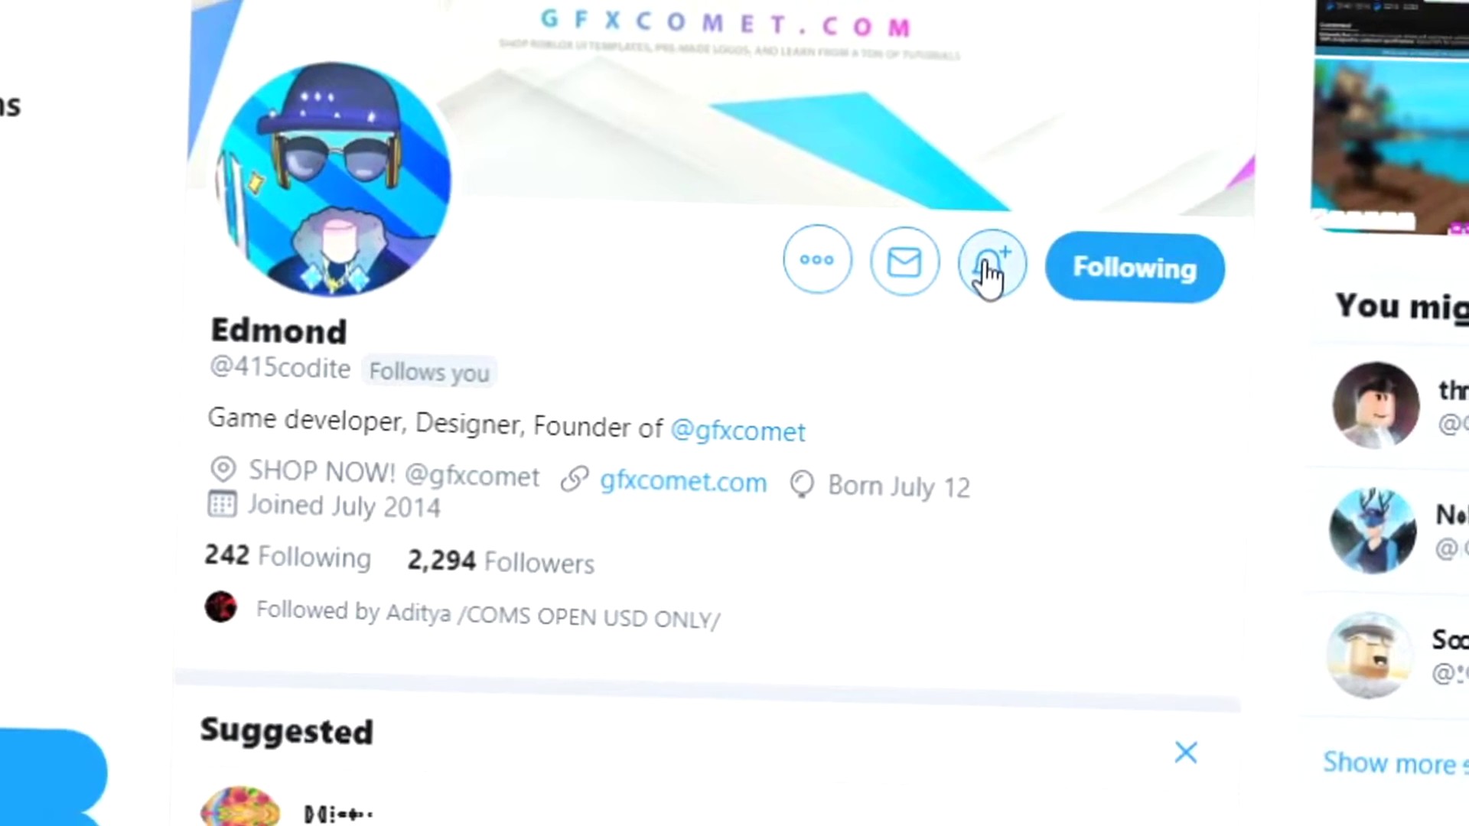
click(997, 269)
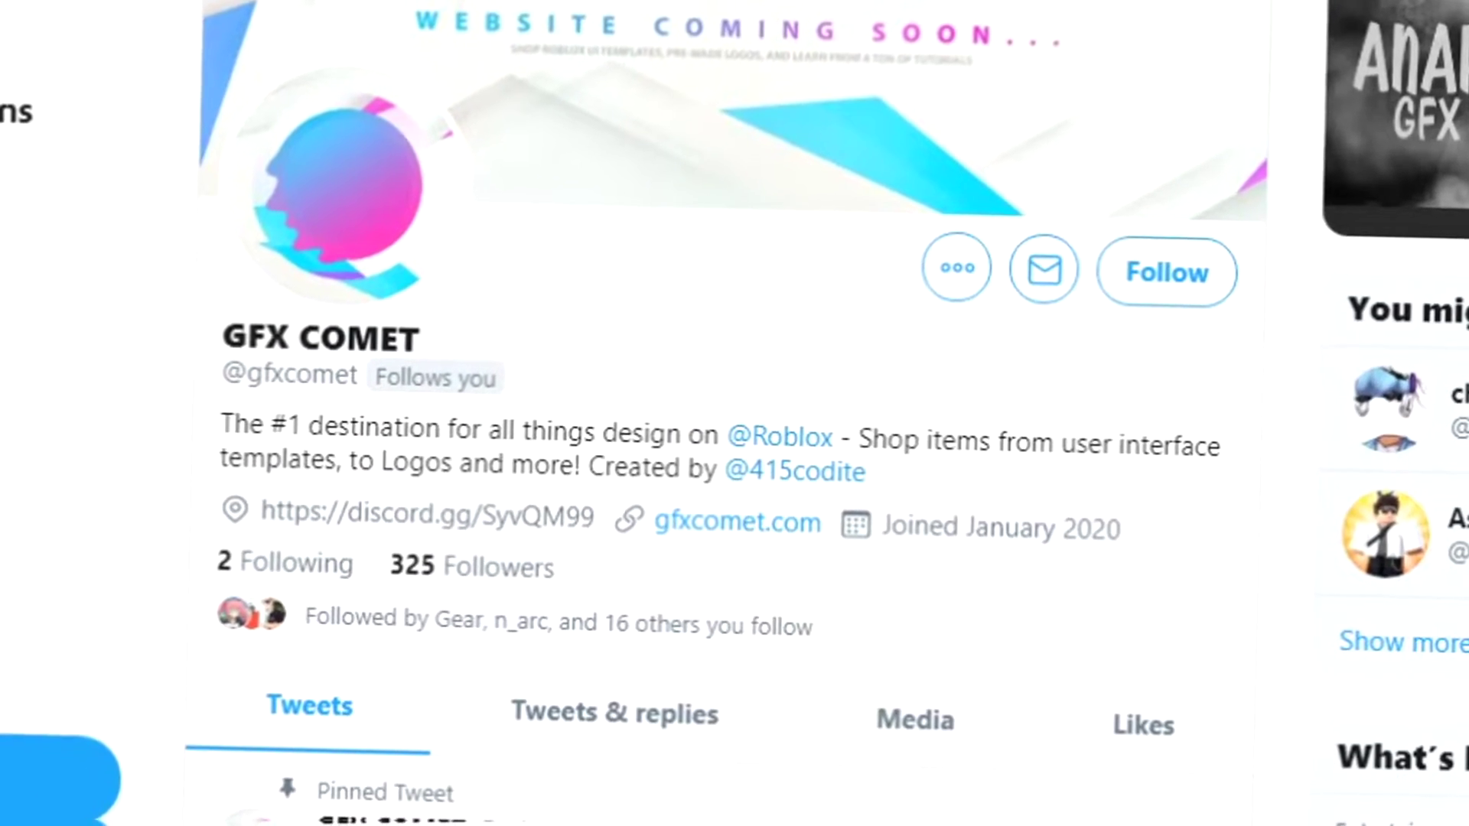
click(1167, 286)
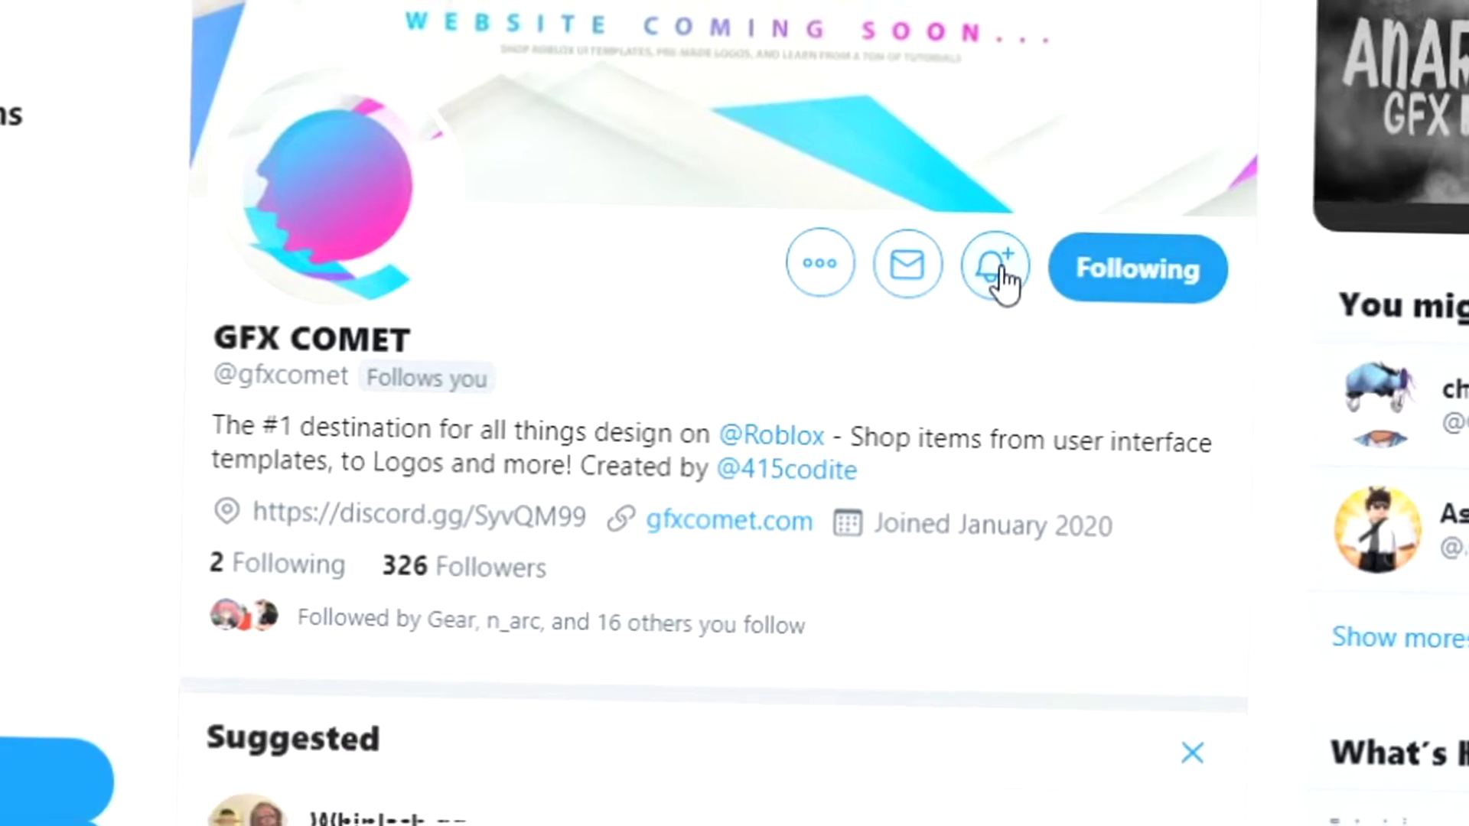
click(987, 279)
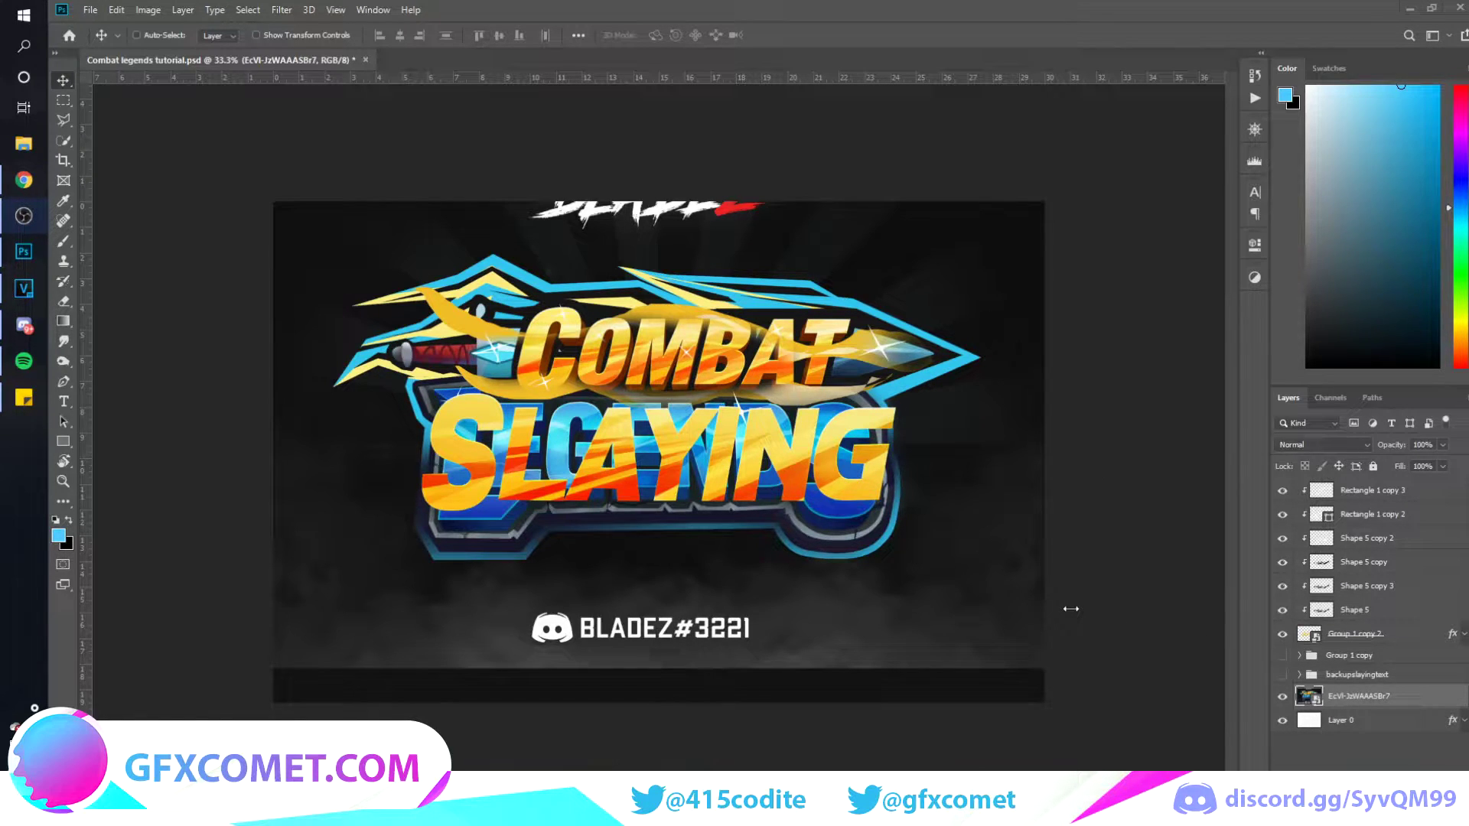
- Move the Combat Legends reference image layer to the top of the layer stack, above the SLAYING text layers
key(ctrl+plus)
key(ctrl+plus)
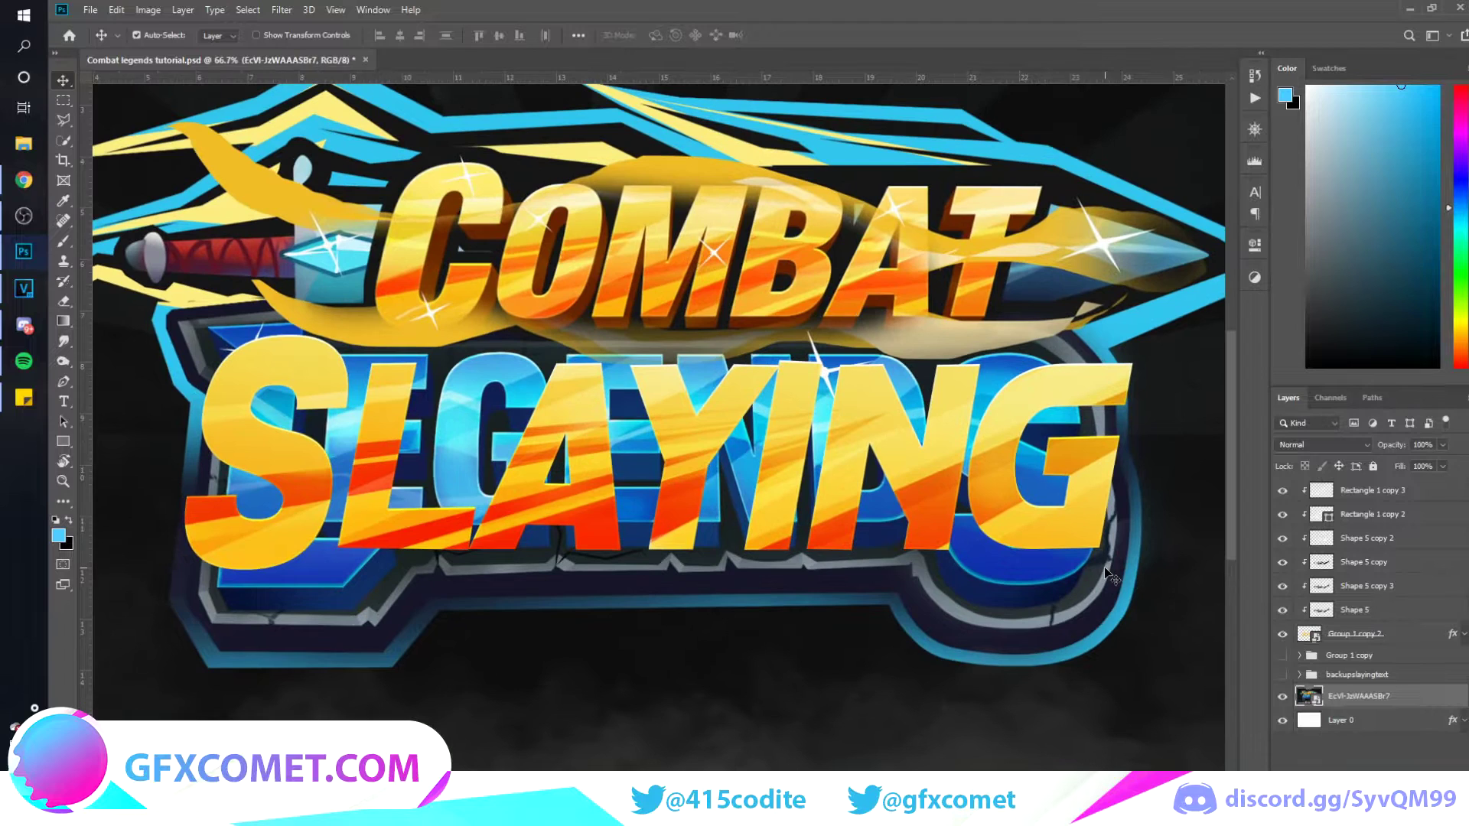
click(1282, 698)
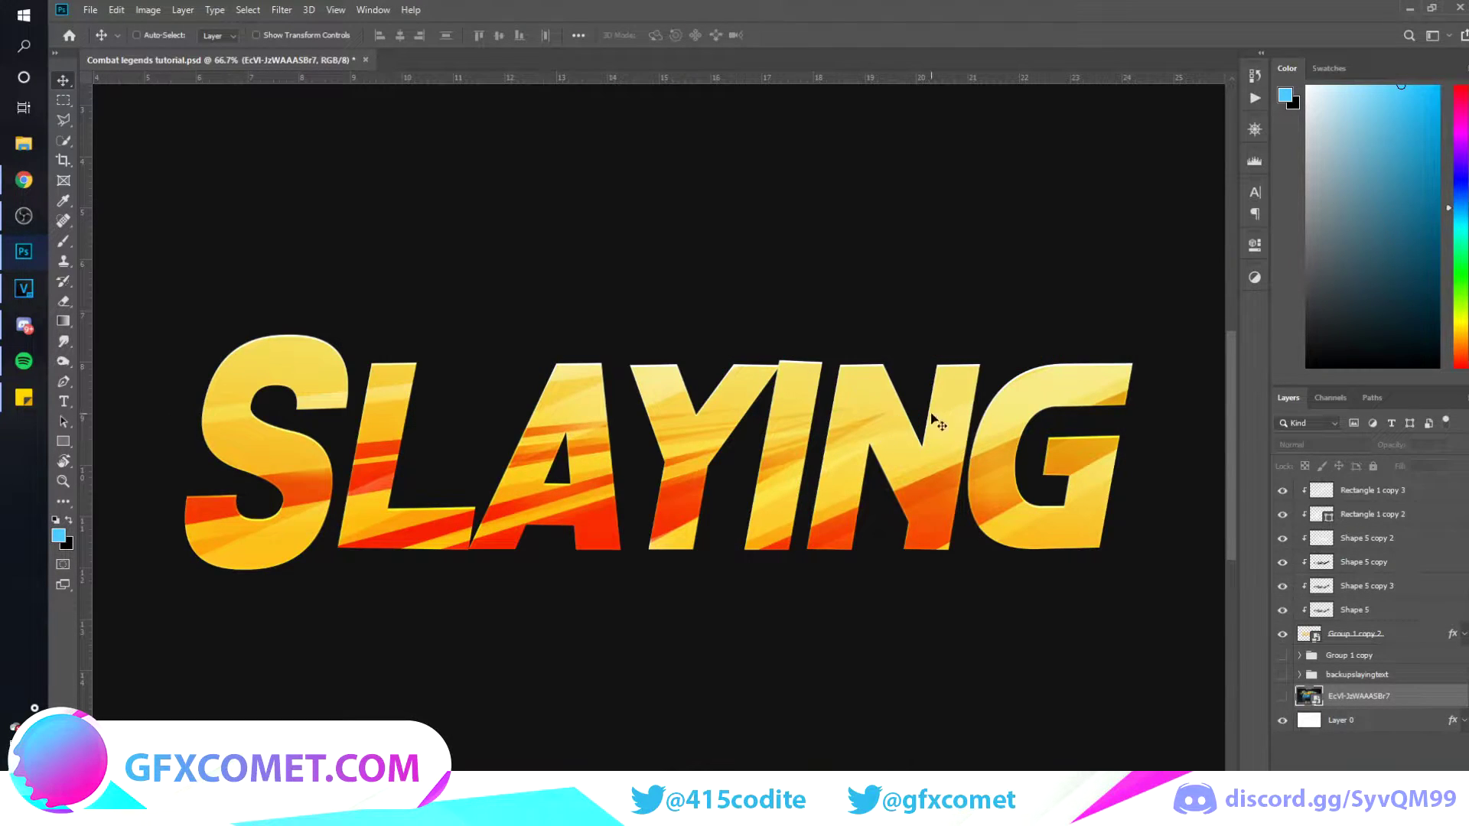
click(1281, 696)
drag(1329, 697, 1338, 482)
scroll(970, 574, up, 5)
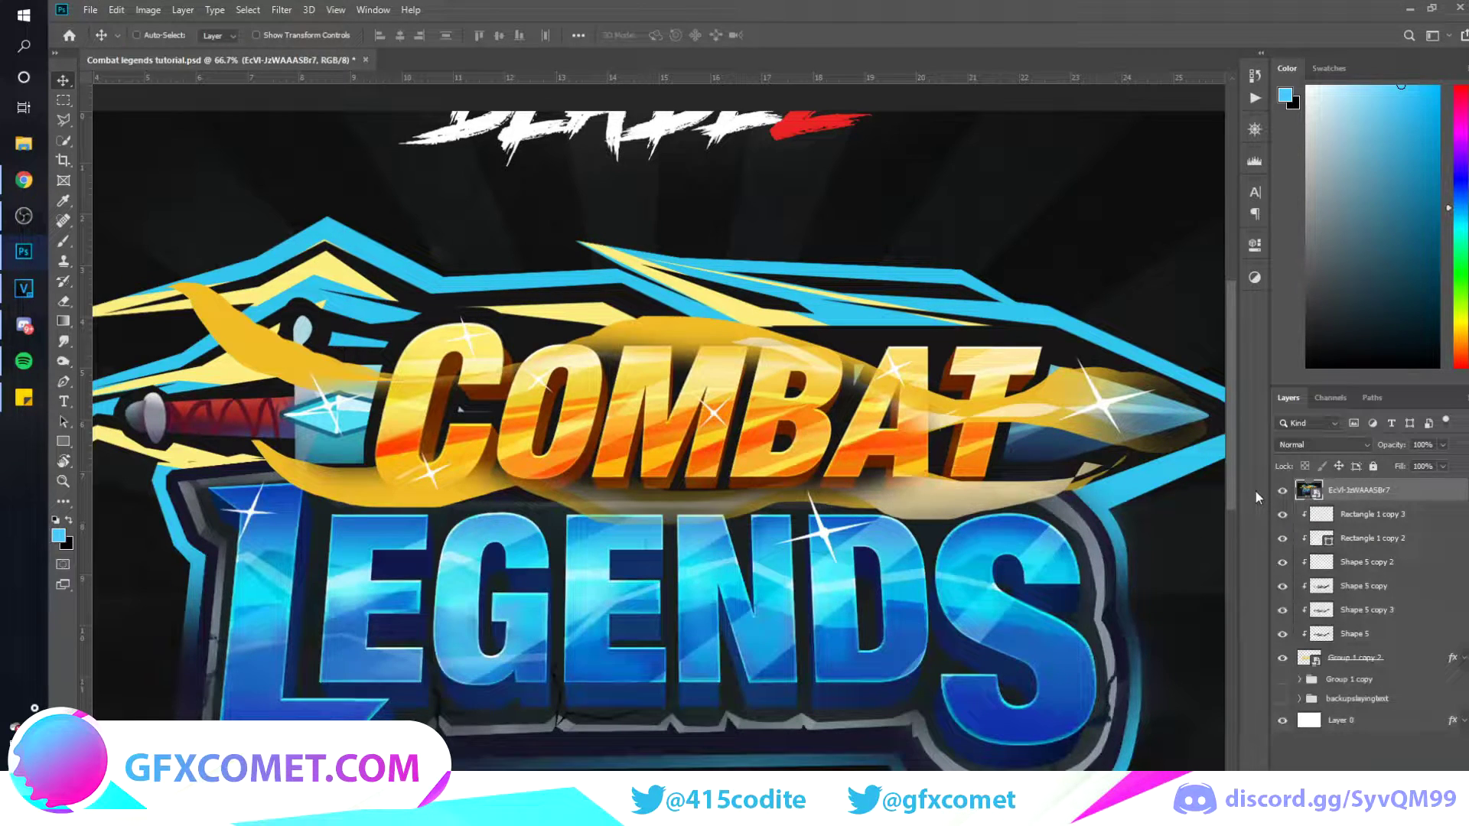
- Hide the reference image and duplicate the SLAYING text layer Group 1 copy 2 directly beneath the original
click(1282, 490)
click(1384, 649)
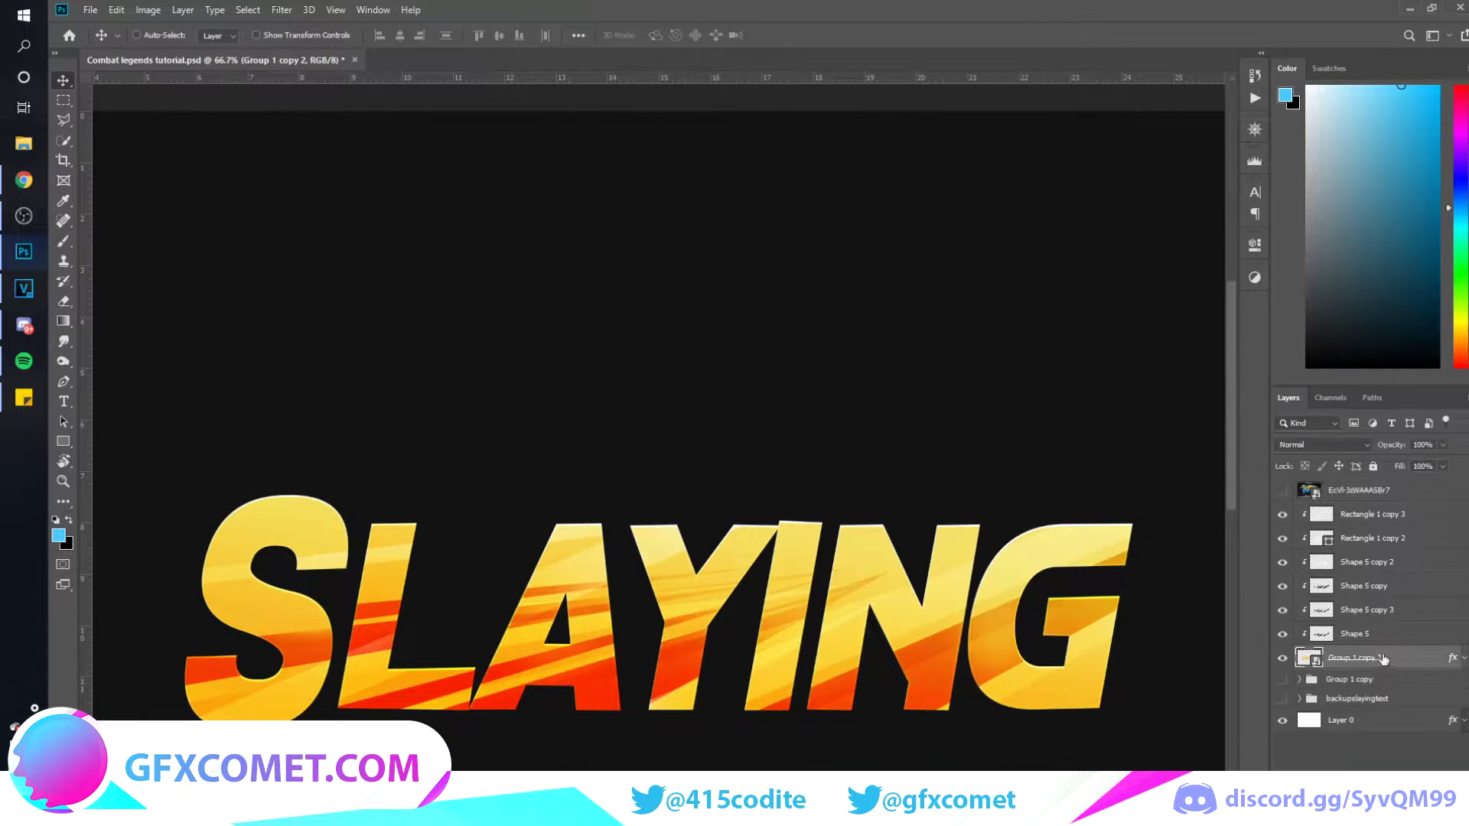
scroll(948, 604, down, 3)
click(1282, 658)
click(1282, 658)
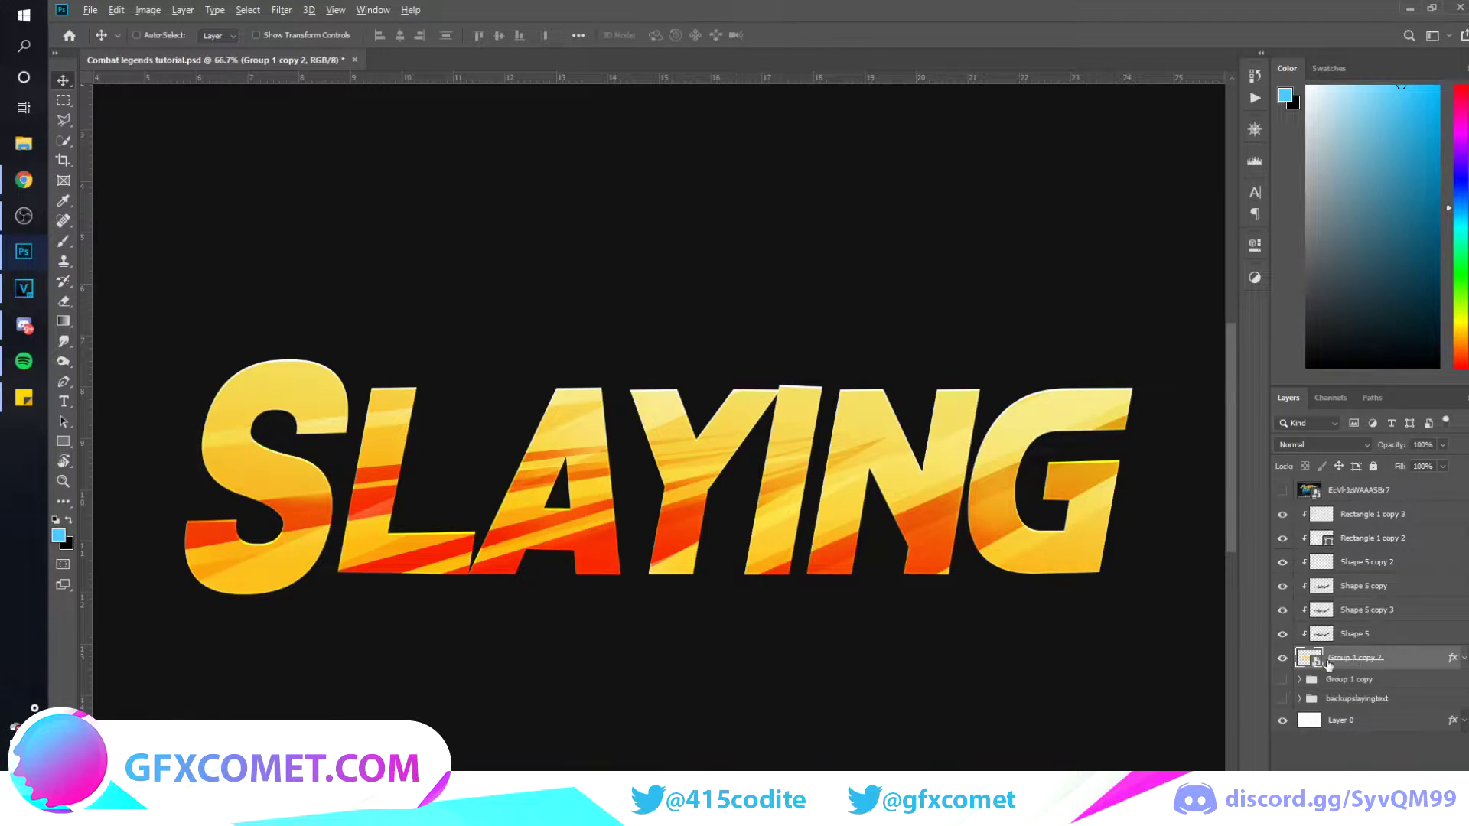
mouse_move(1350, 664)
mouse_down()
mouse_move(1354, 511)
mouse_move(1351, 671)
mouse_up()
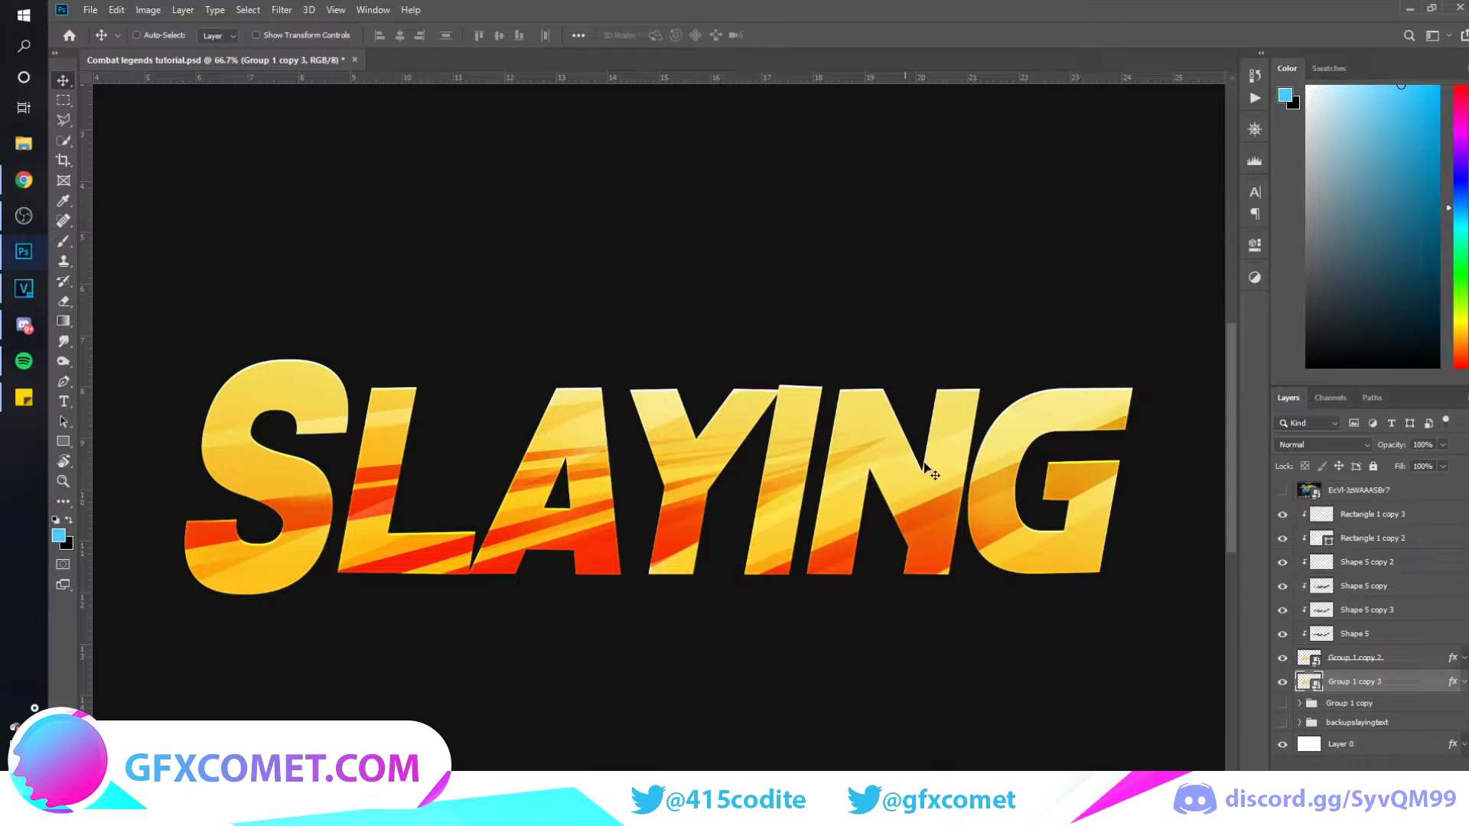
- Nudge the duplicate SLAYING layer several pixels down behind the original text and compare the depth with the reference image
key(Down)
key(Down)
key(Down)
key(Down)
key(Down)
key(Down)
key(Down)
key(Down)
key(Down)
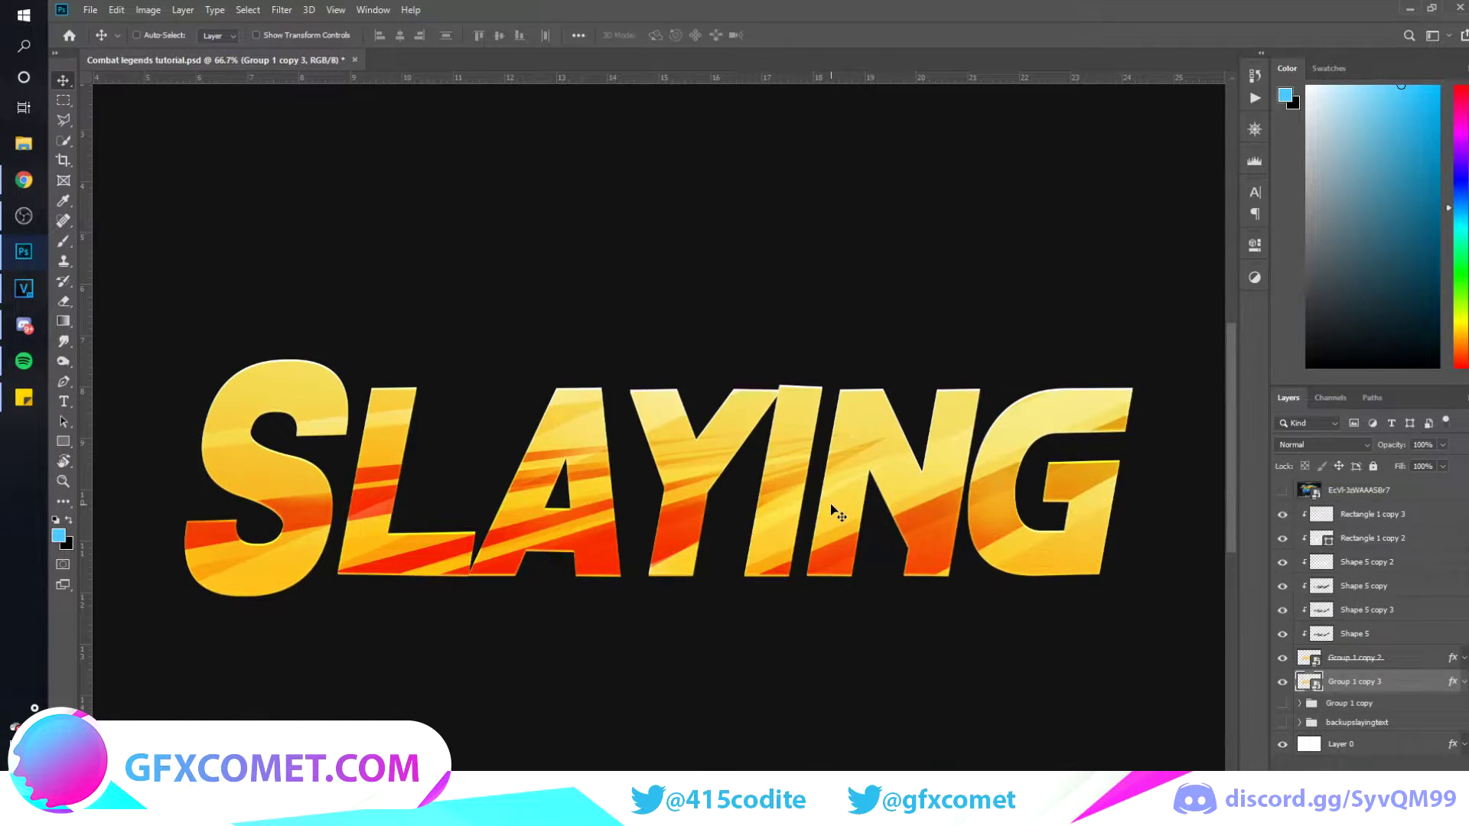
key(Down)
key(Down)
key(Down)
key(Down)
key(Down)
key(Down)
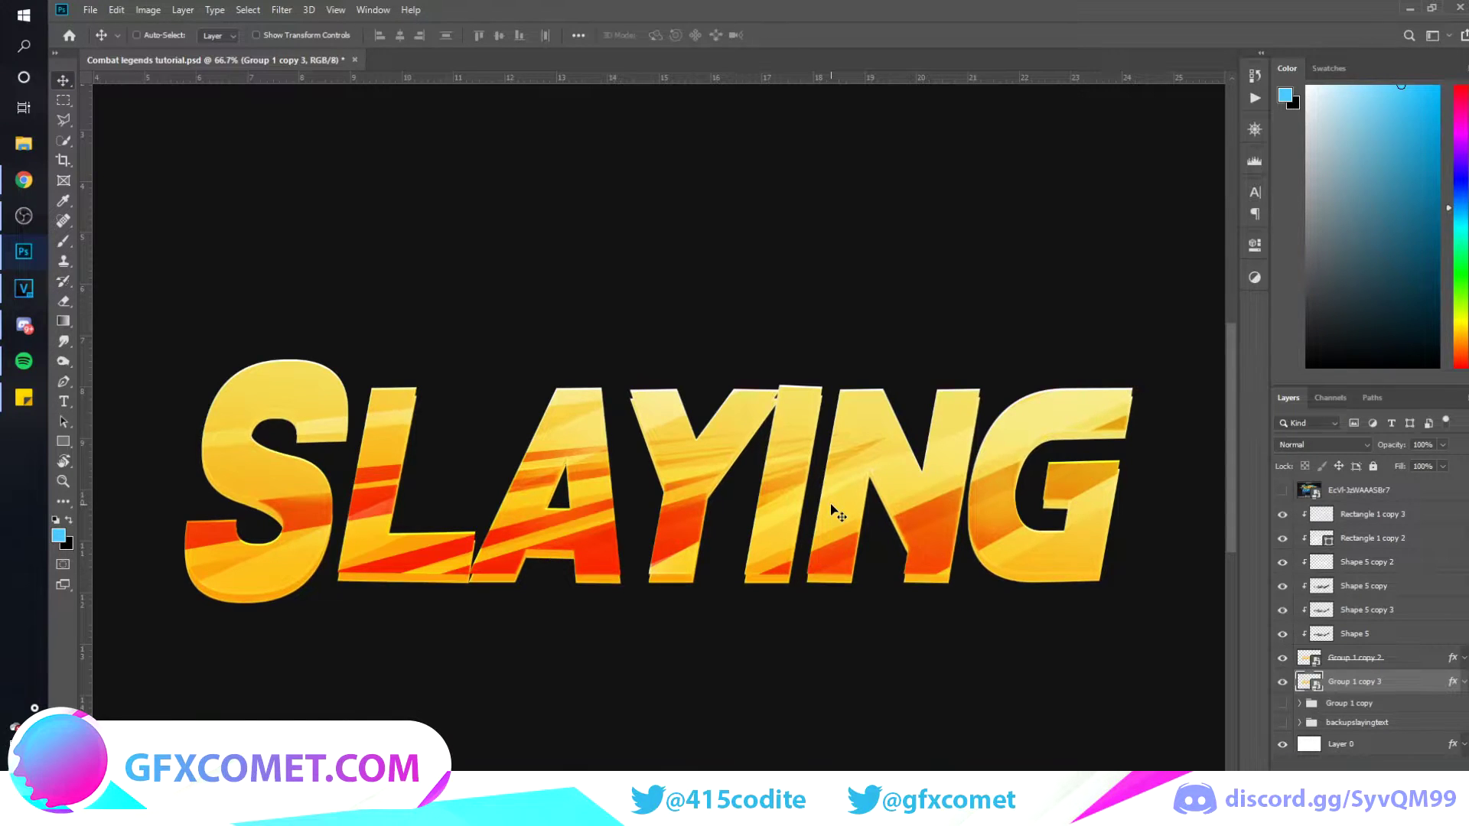
key(Up)
click(1281, 490)
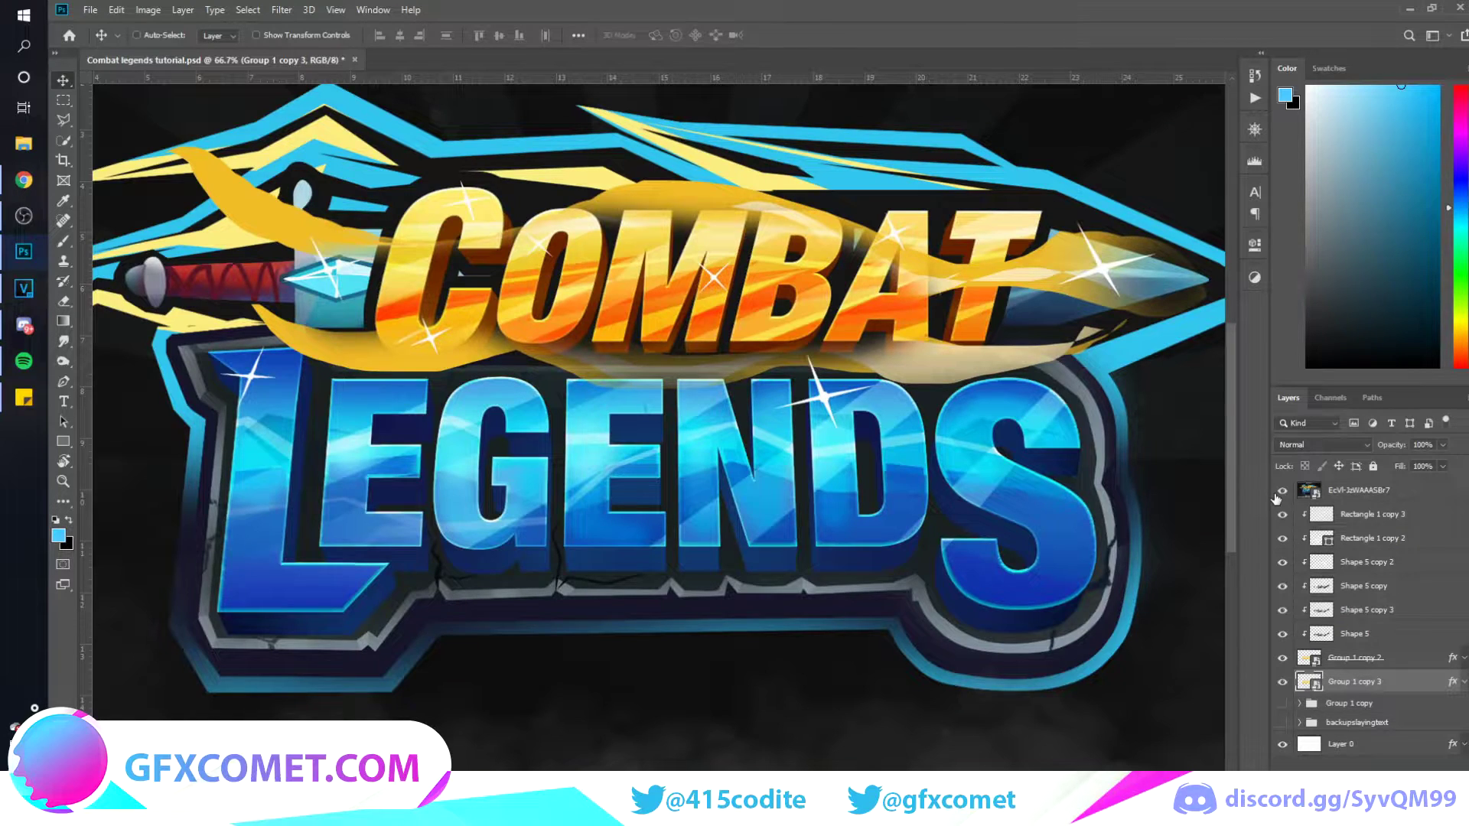
click(1281, 490)
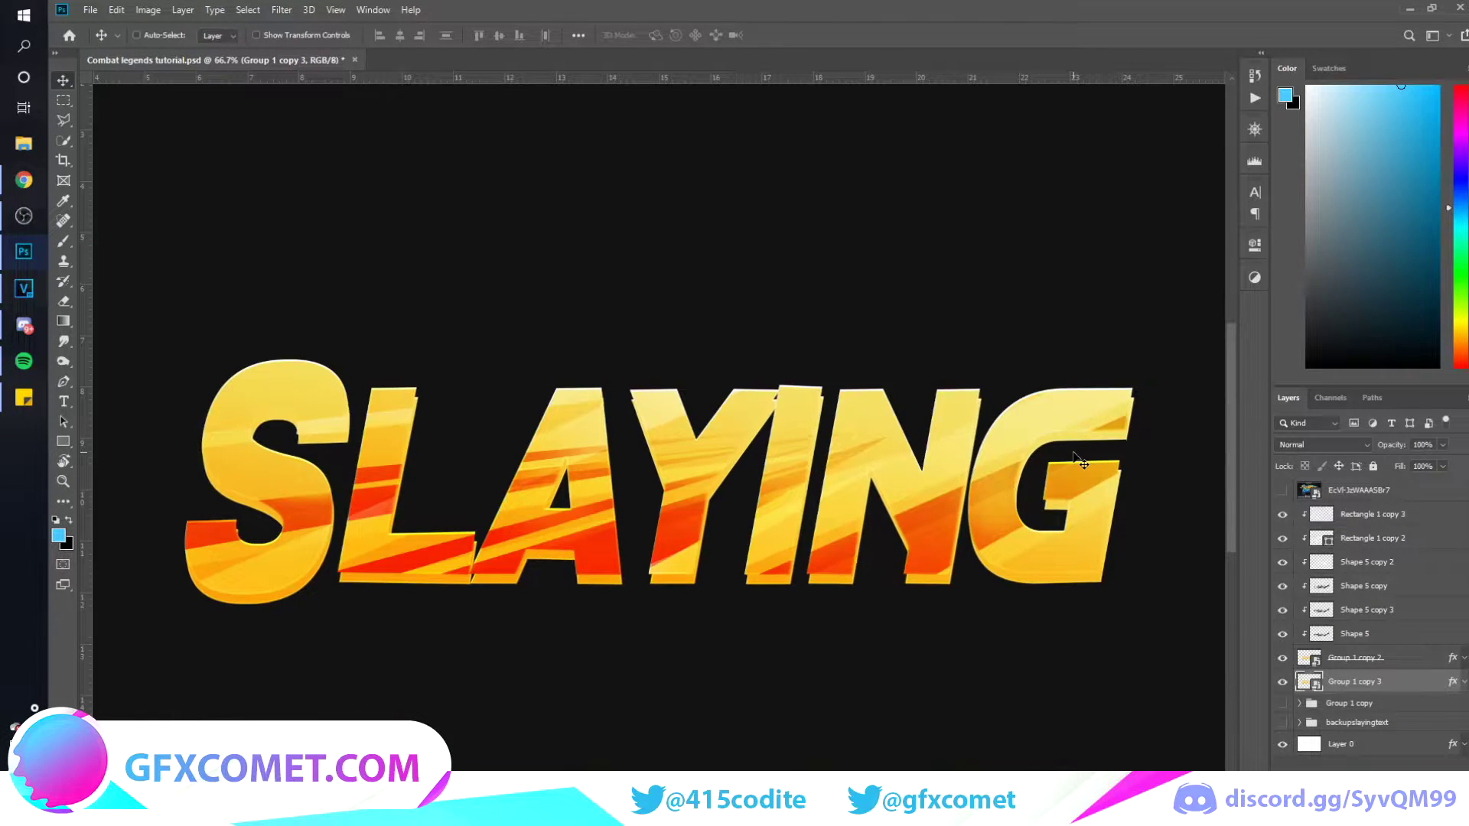
- Nudge the duplicate SLAYING layer a few pixels right and slightly up, checking it against the reference image
key(Right)
key(Right)
key(Right)
key(Right)
key(Up)
key(Up)
key(Up)
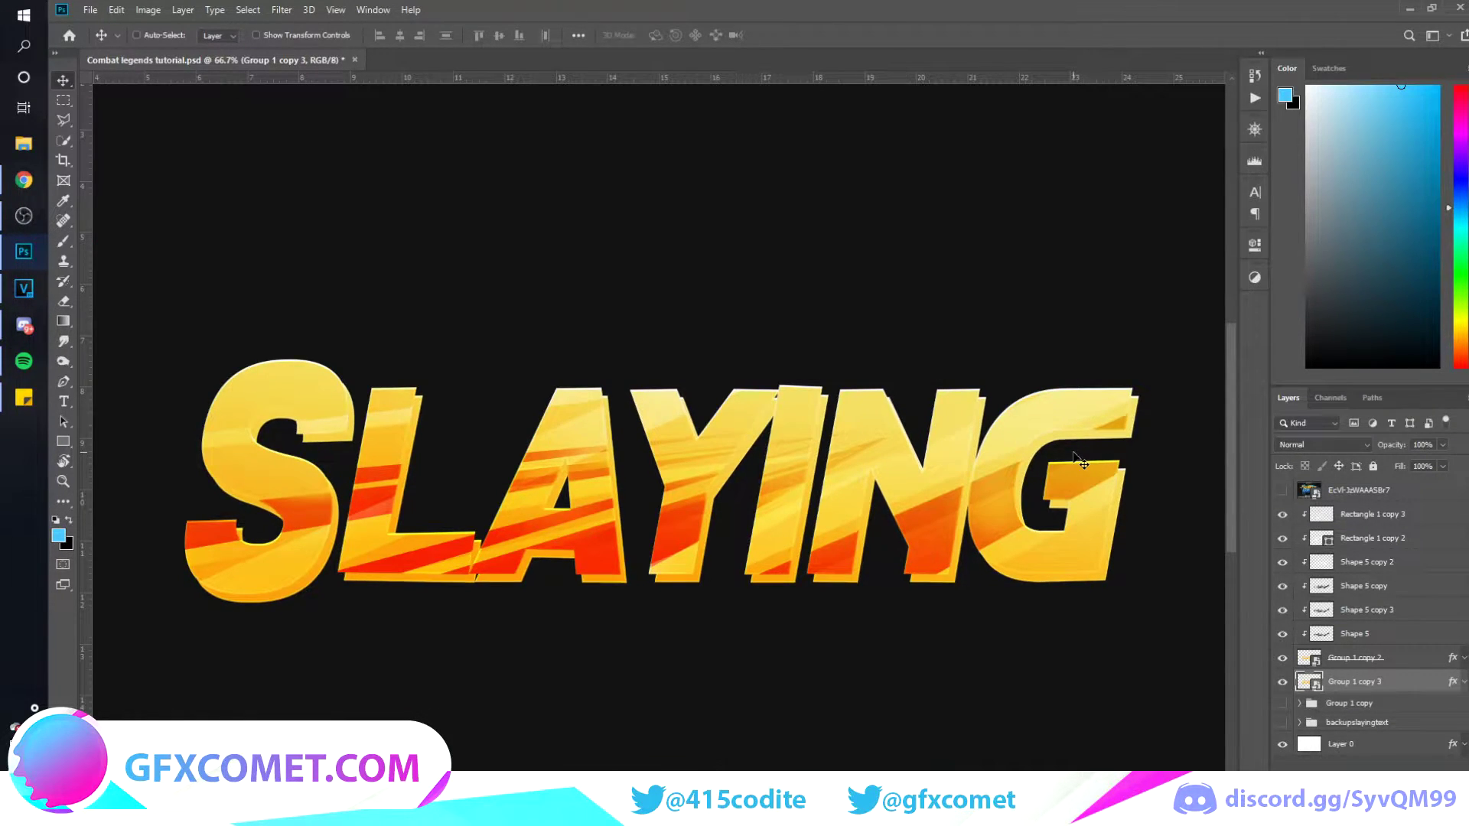
click(1281, 490)
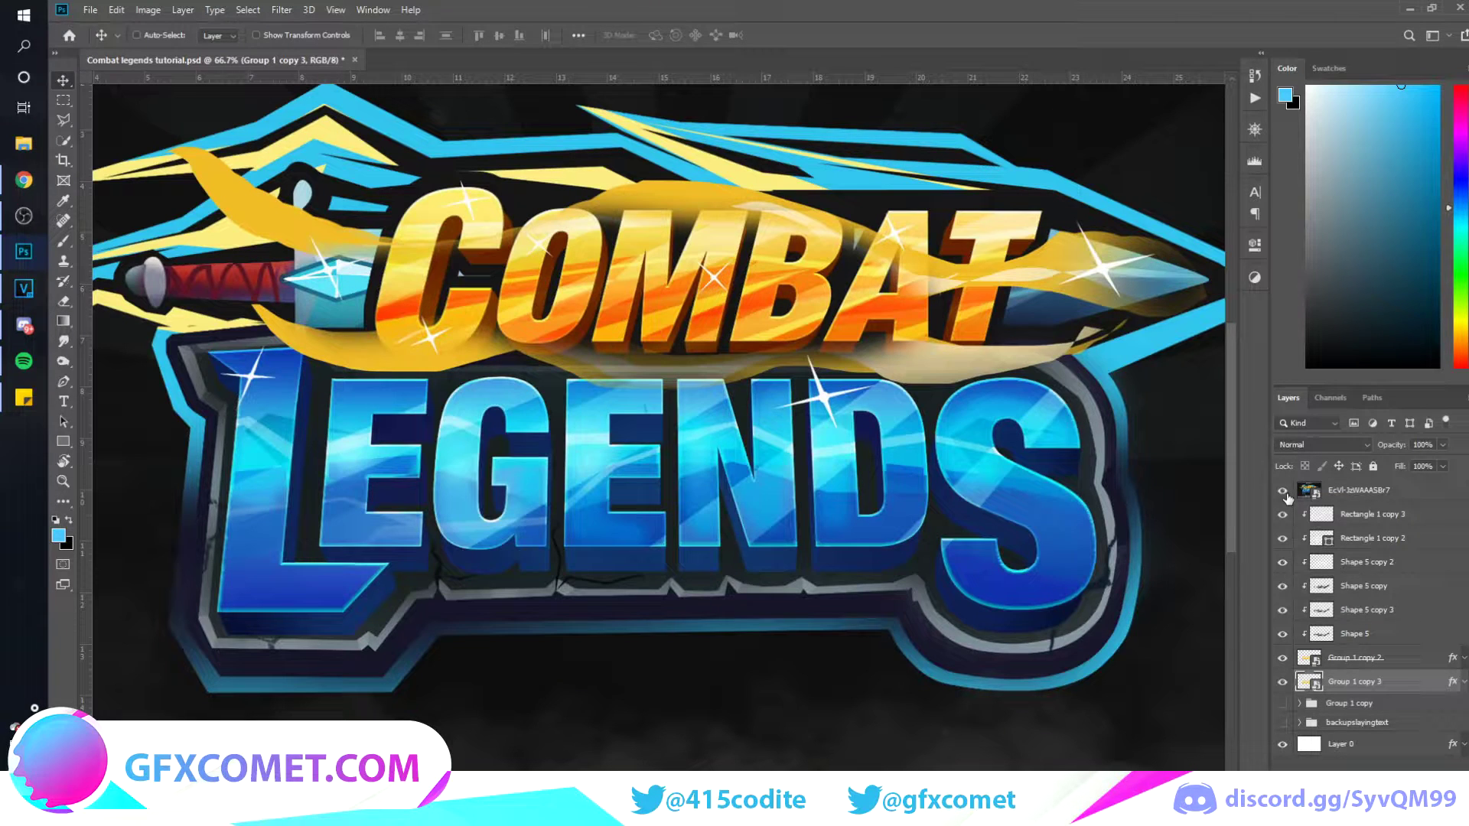
click(1282, 490)
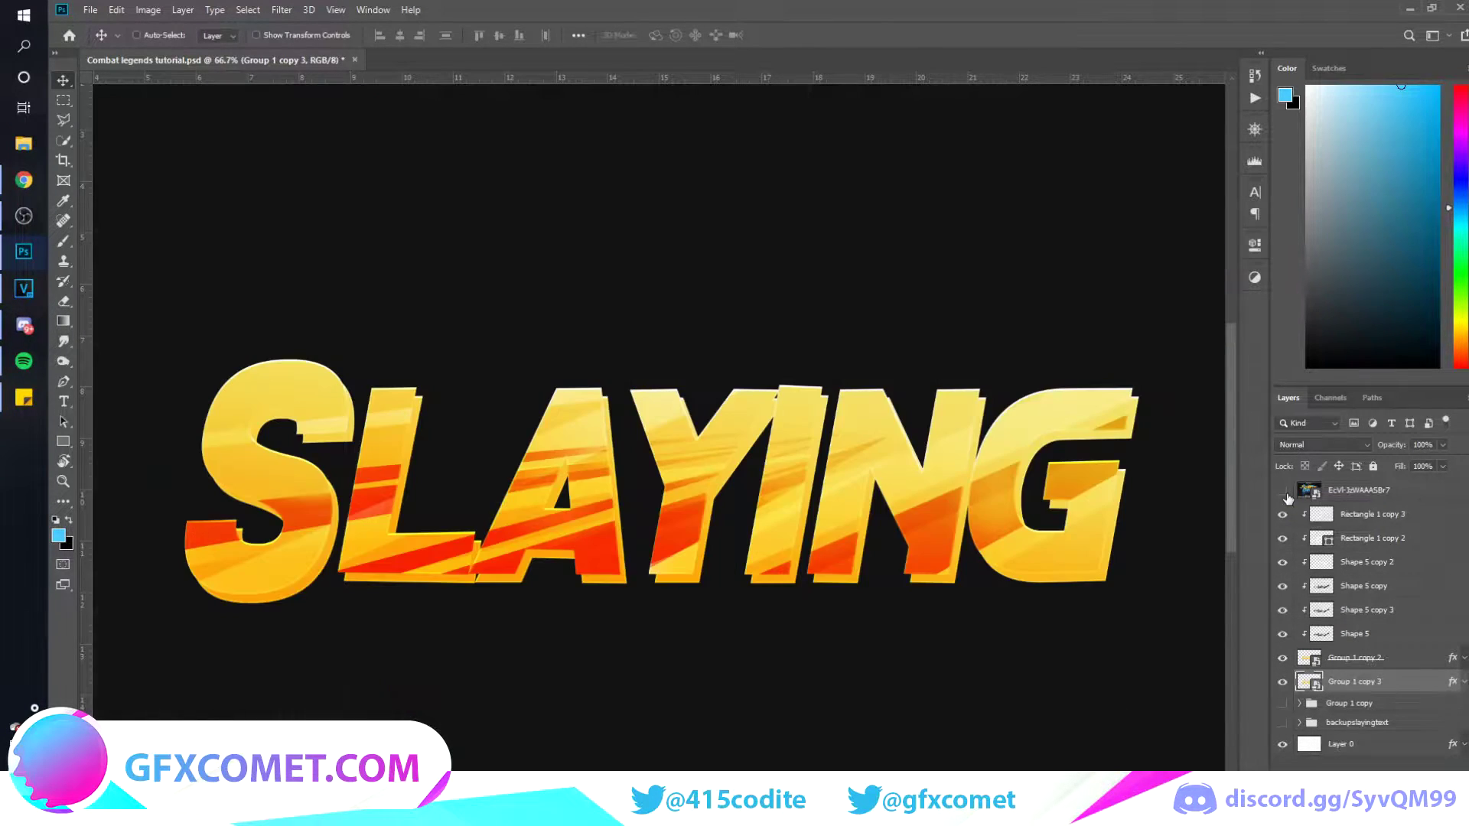
click(1282, 490)
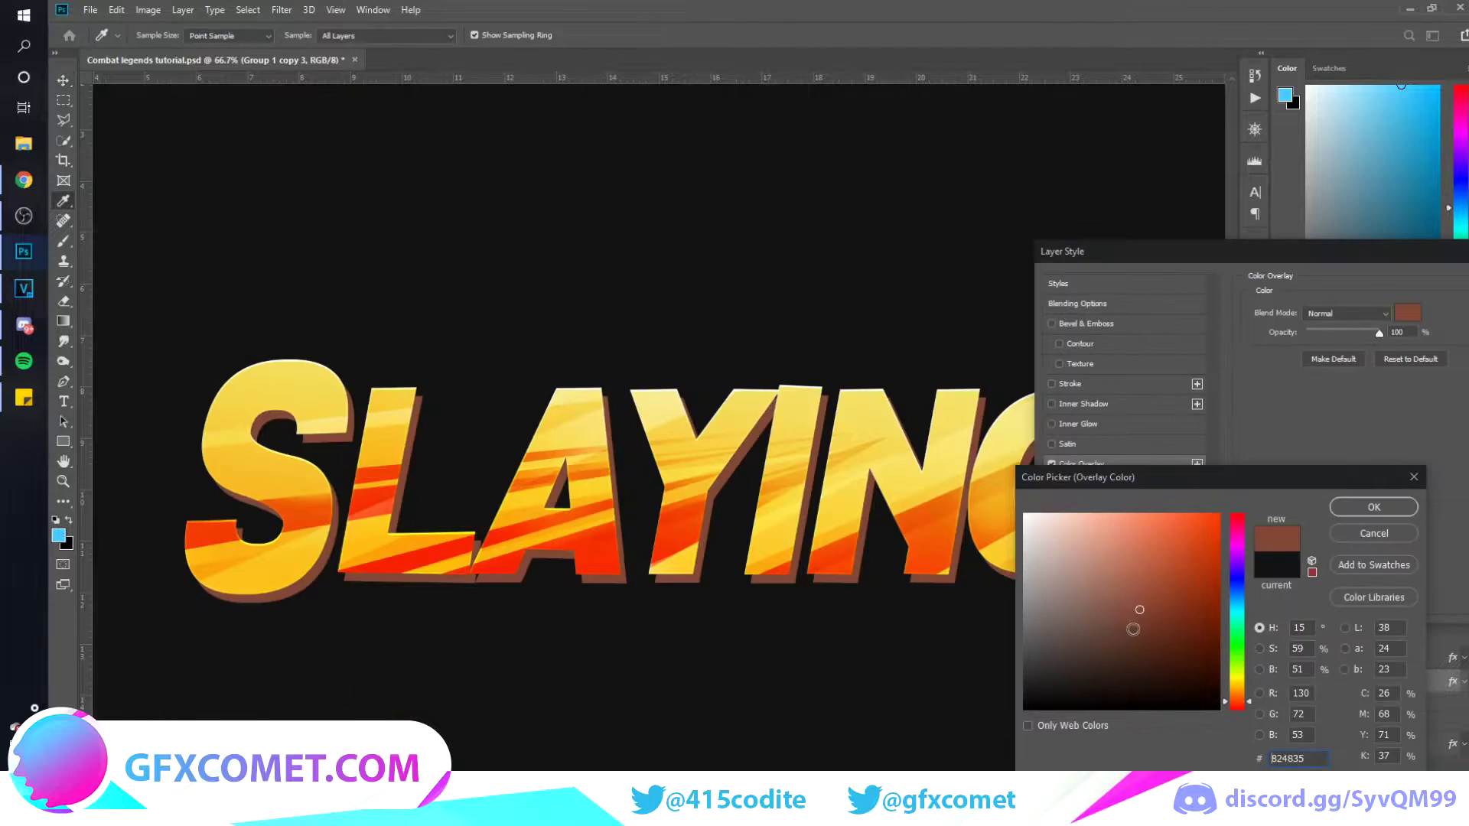
- Set the Color Overlay of the duplicate layer Group 1 copy 3 to dark brown 6e3725
click(1107, 643)
click(1171, 651)
click(1153, 625)
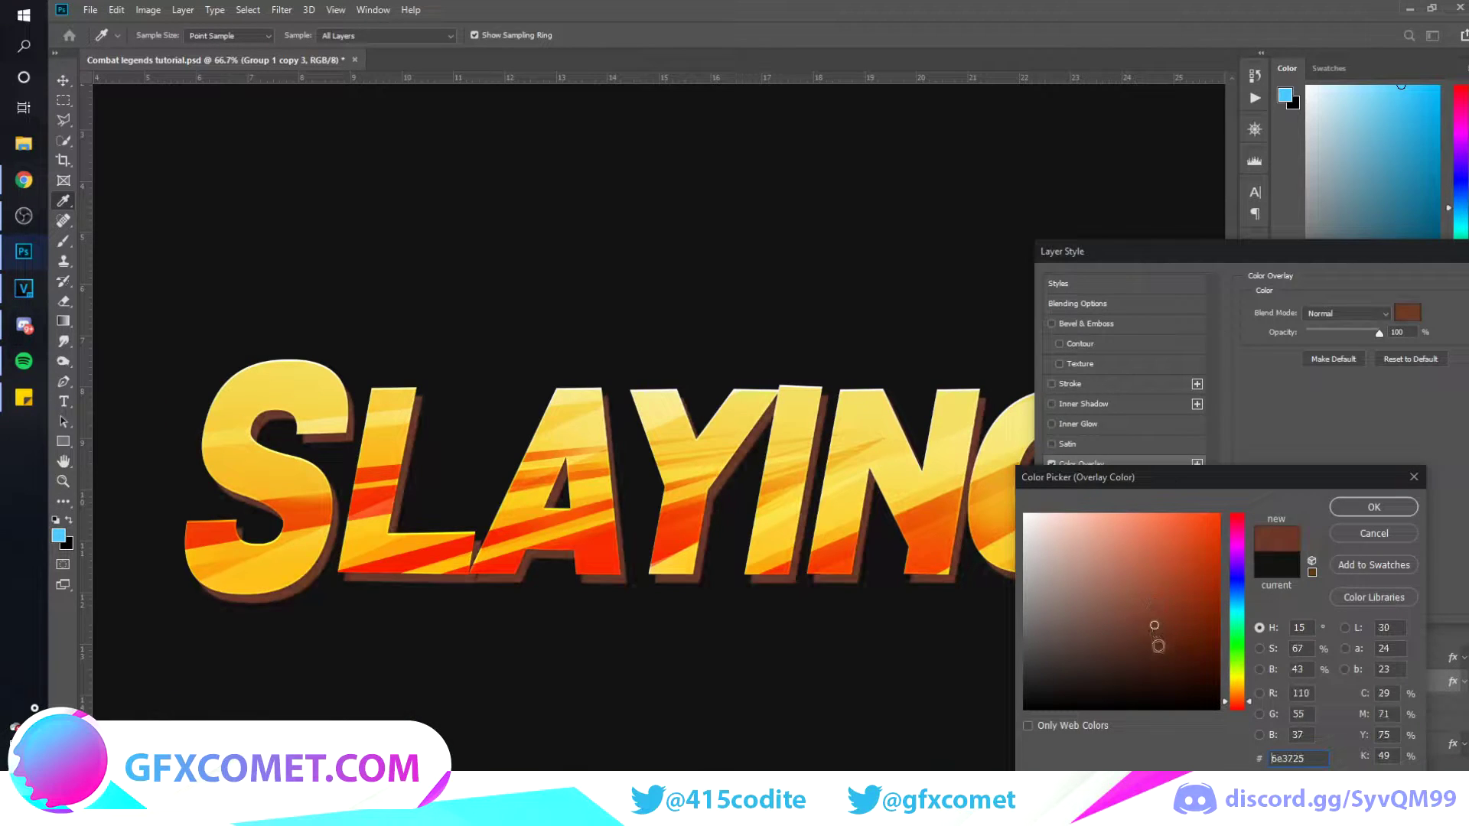
click(1363, 514)
click(1305, 282)
- Show the reference image beneath Group 1 copy 3 and change that layer's Color Overlay to 6e2b01, sampled from the COMBAT lettering's shaded side
click(1282, 490)
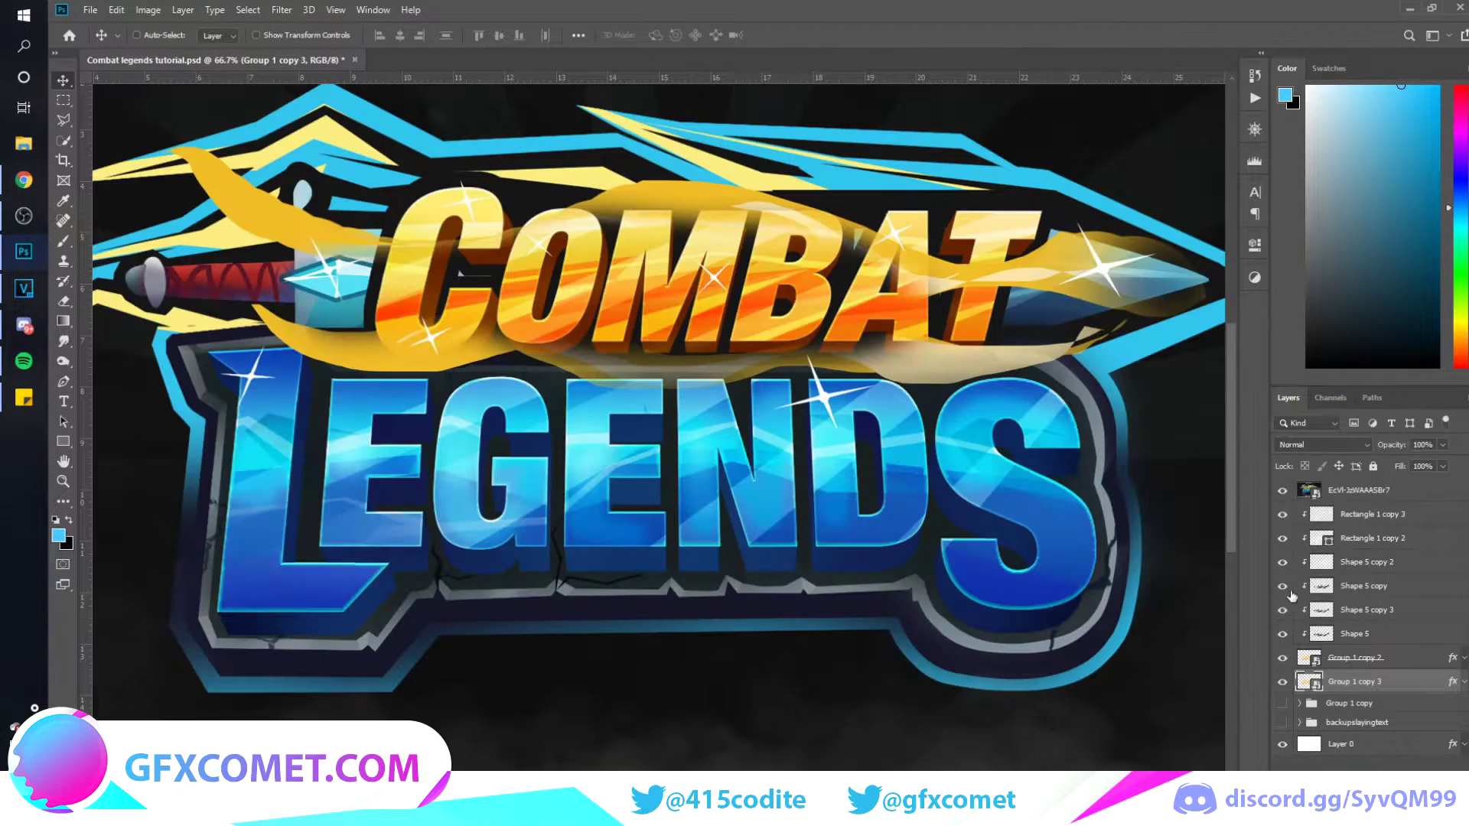
drag(1365, 497, 1374, 689)
double_click(1375, 654)
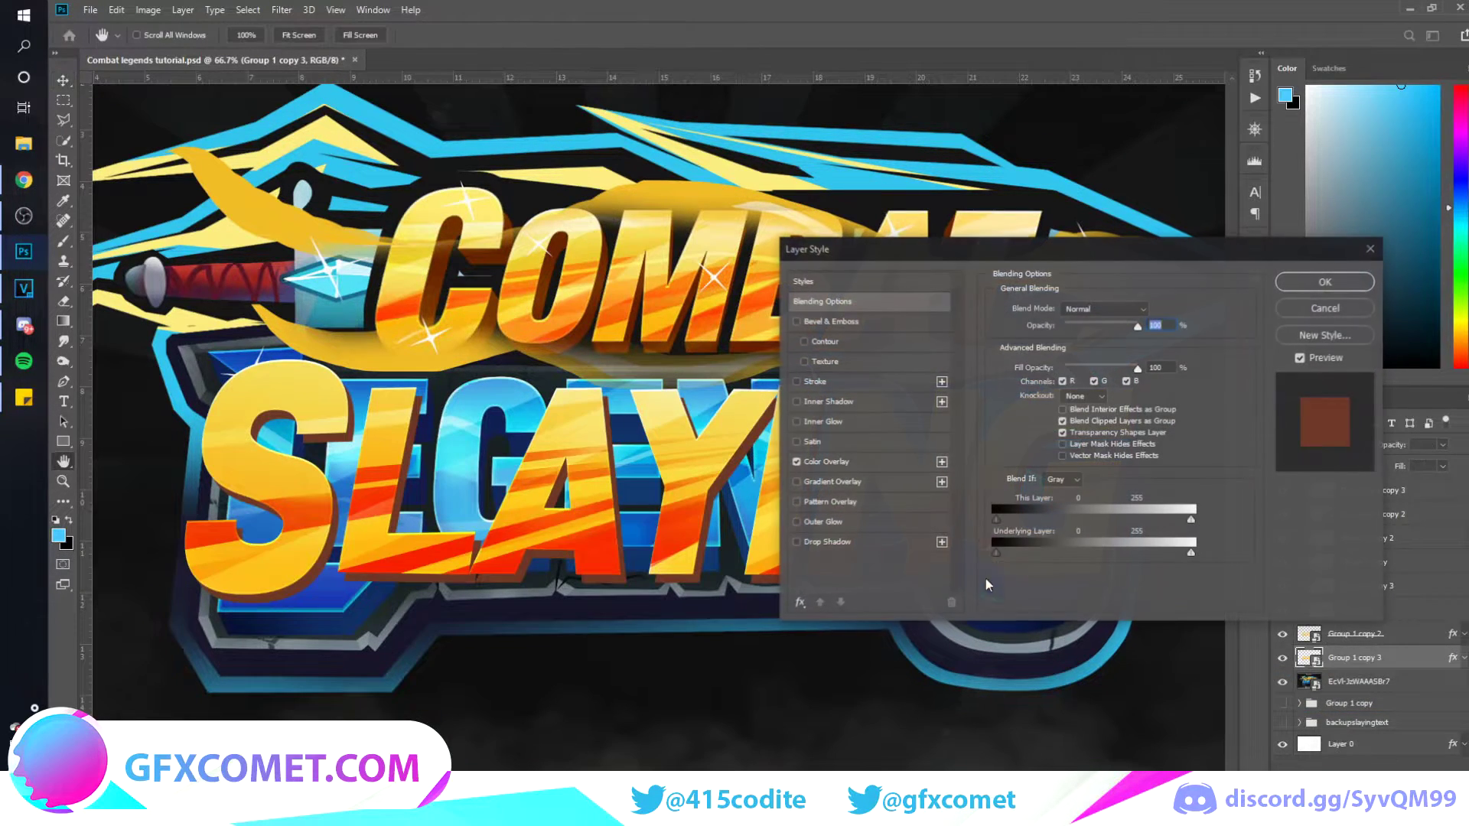
click(827, 461)
click(1152, 310)
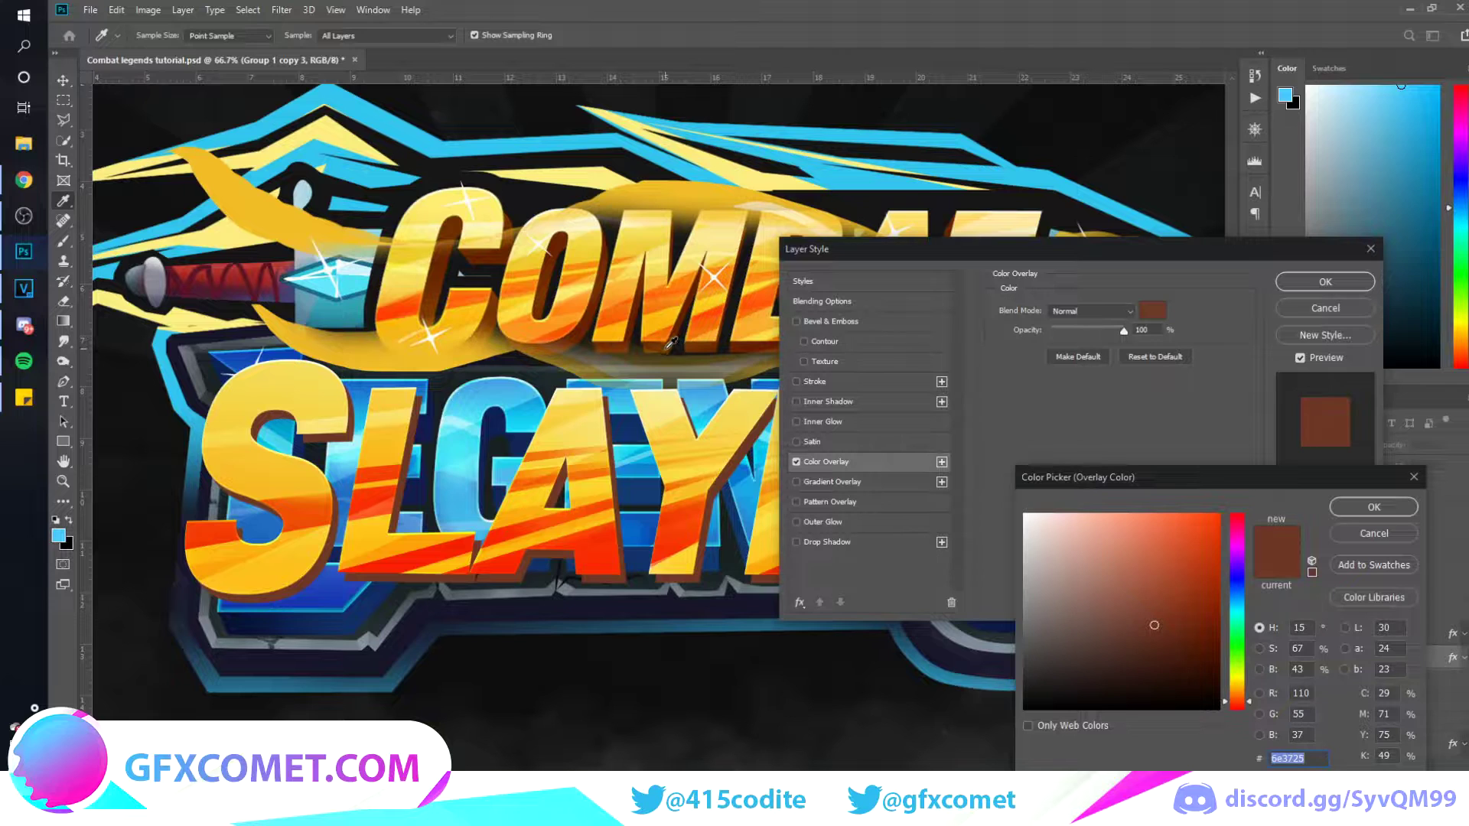
click(496, 288)
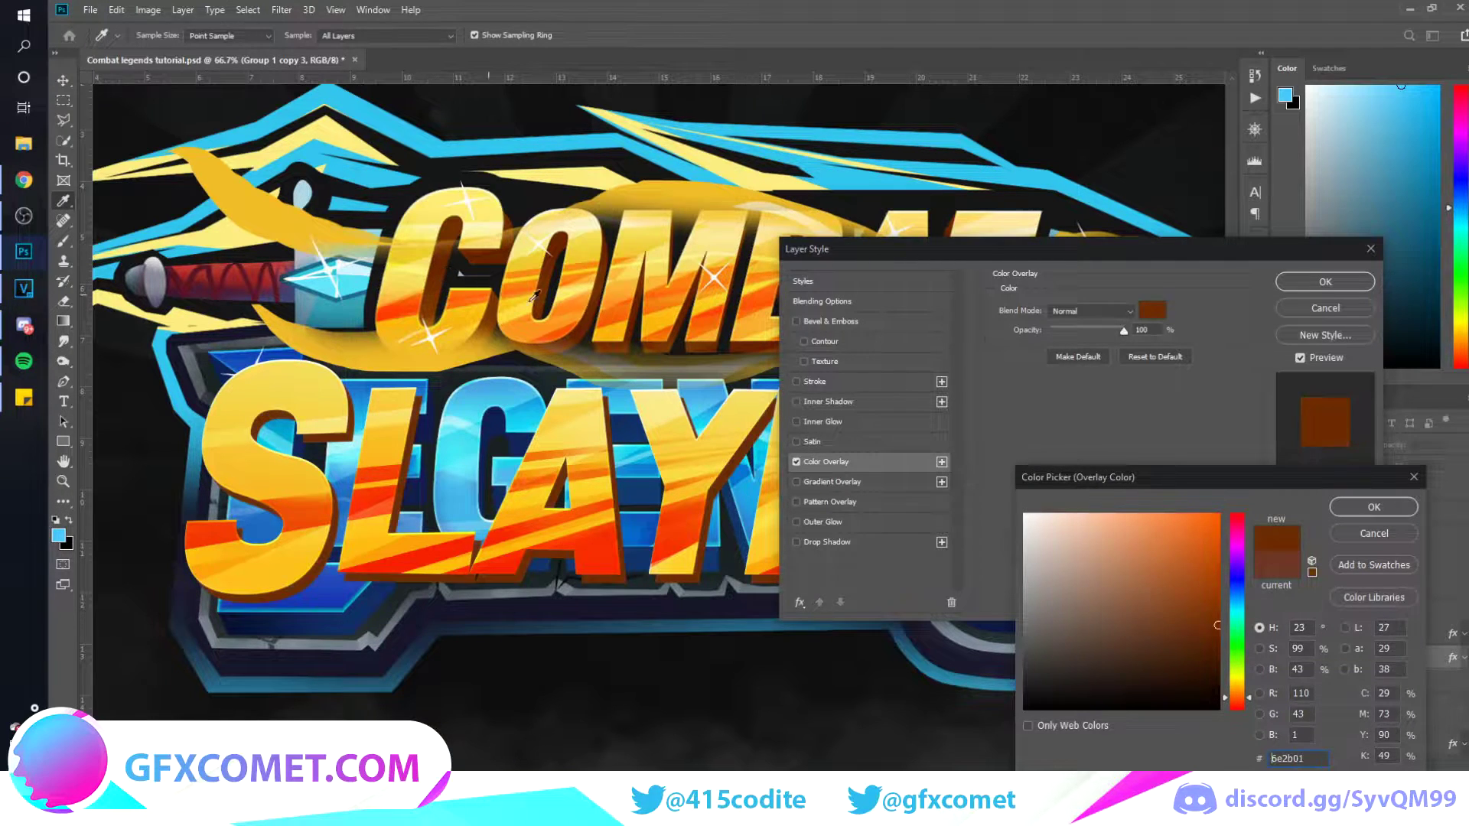
click(1373, 507)
click(1324, 282)
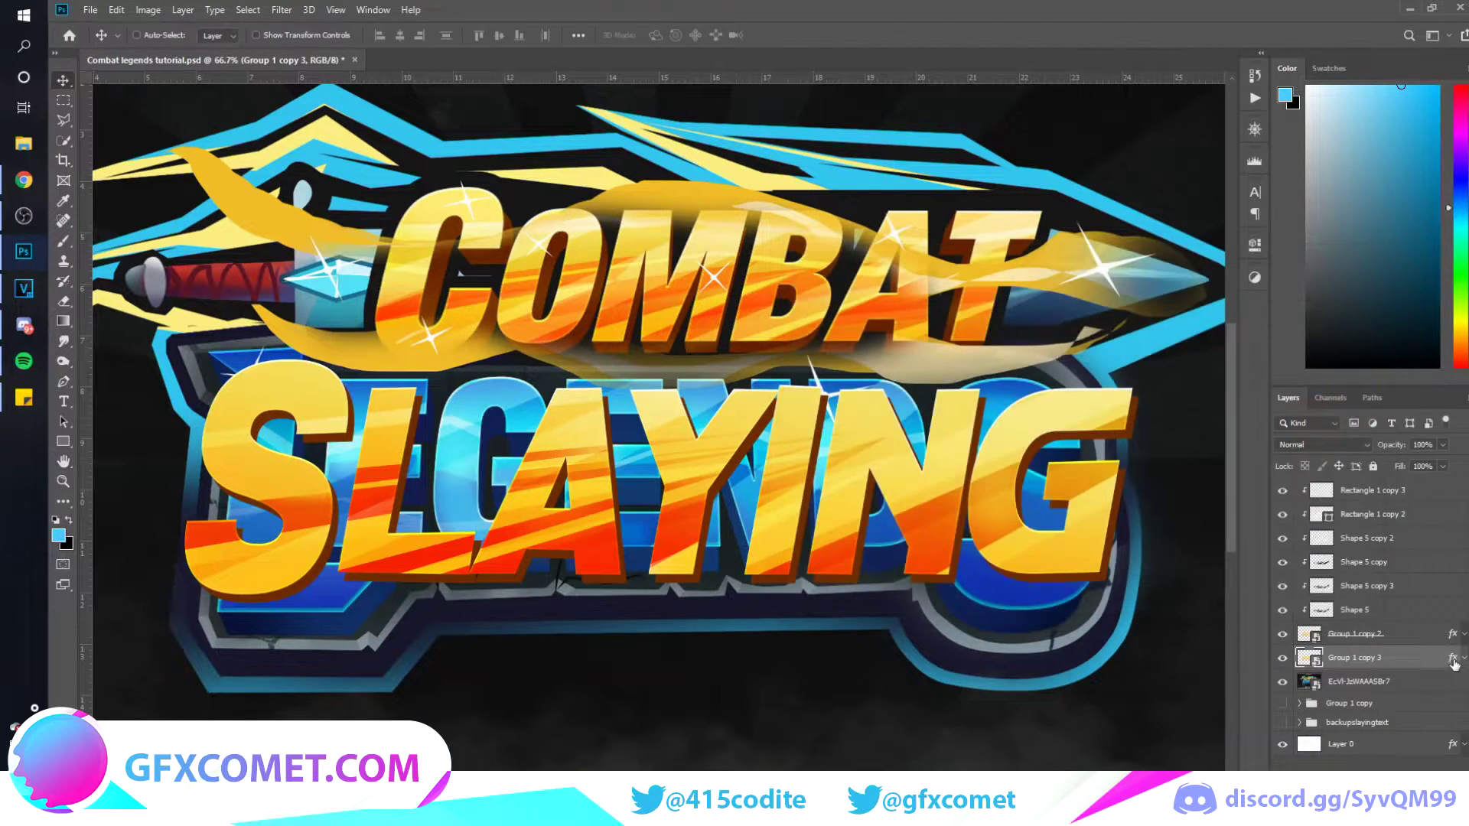
- Hide the reference image and add a new empty layer between it and Group 1 copy 3
click(1283, 682)
click(1360, 682)
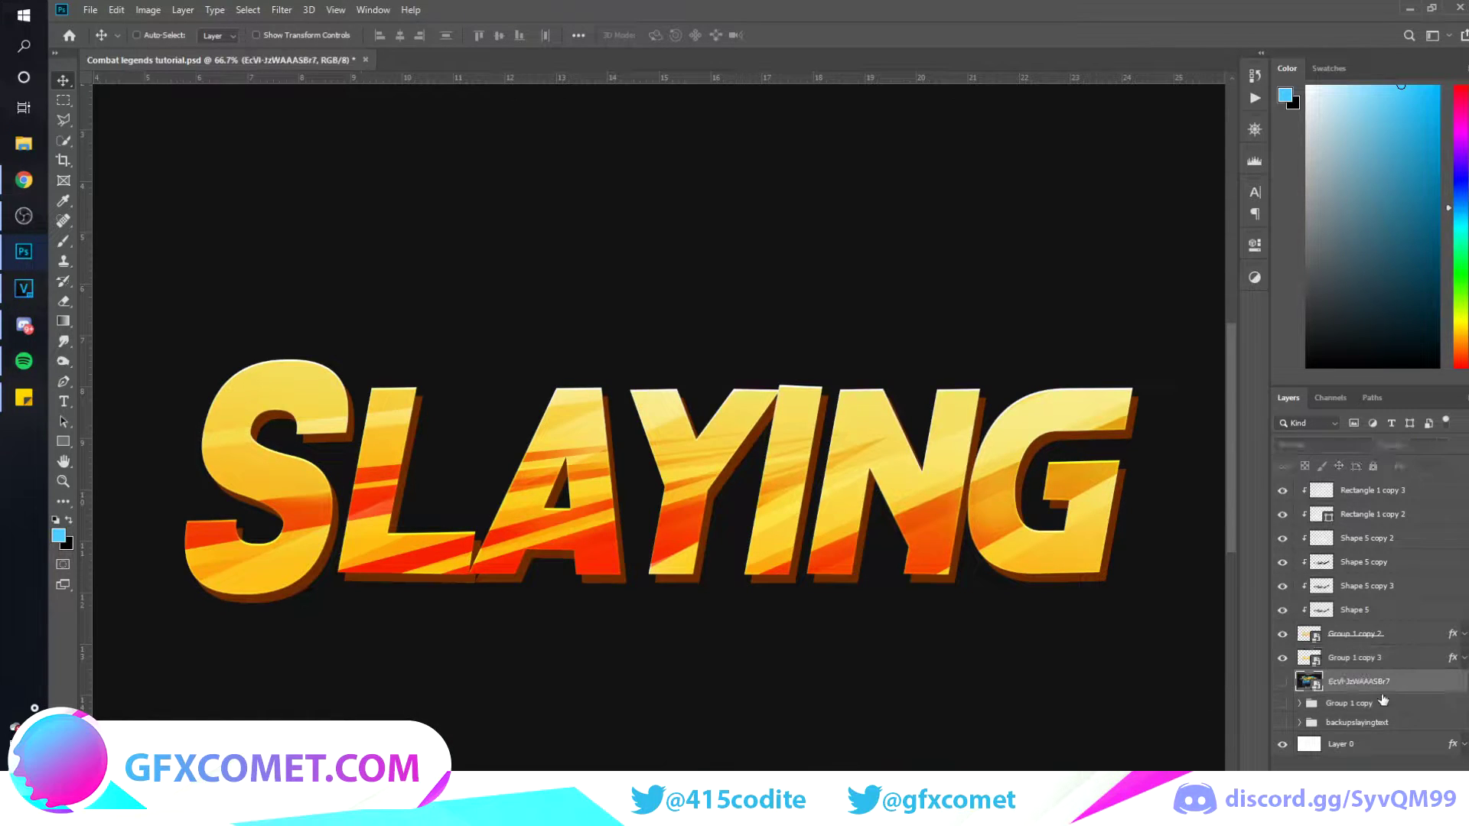
key(ctrl+shift+alt+n)
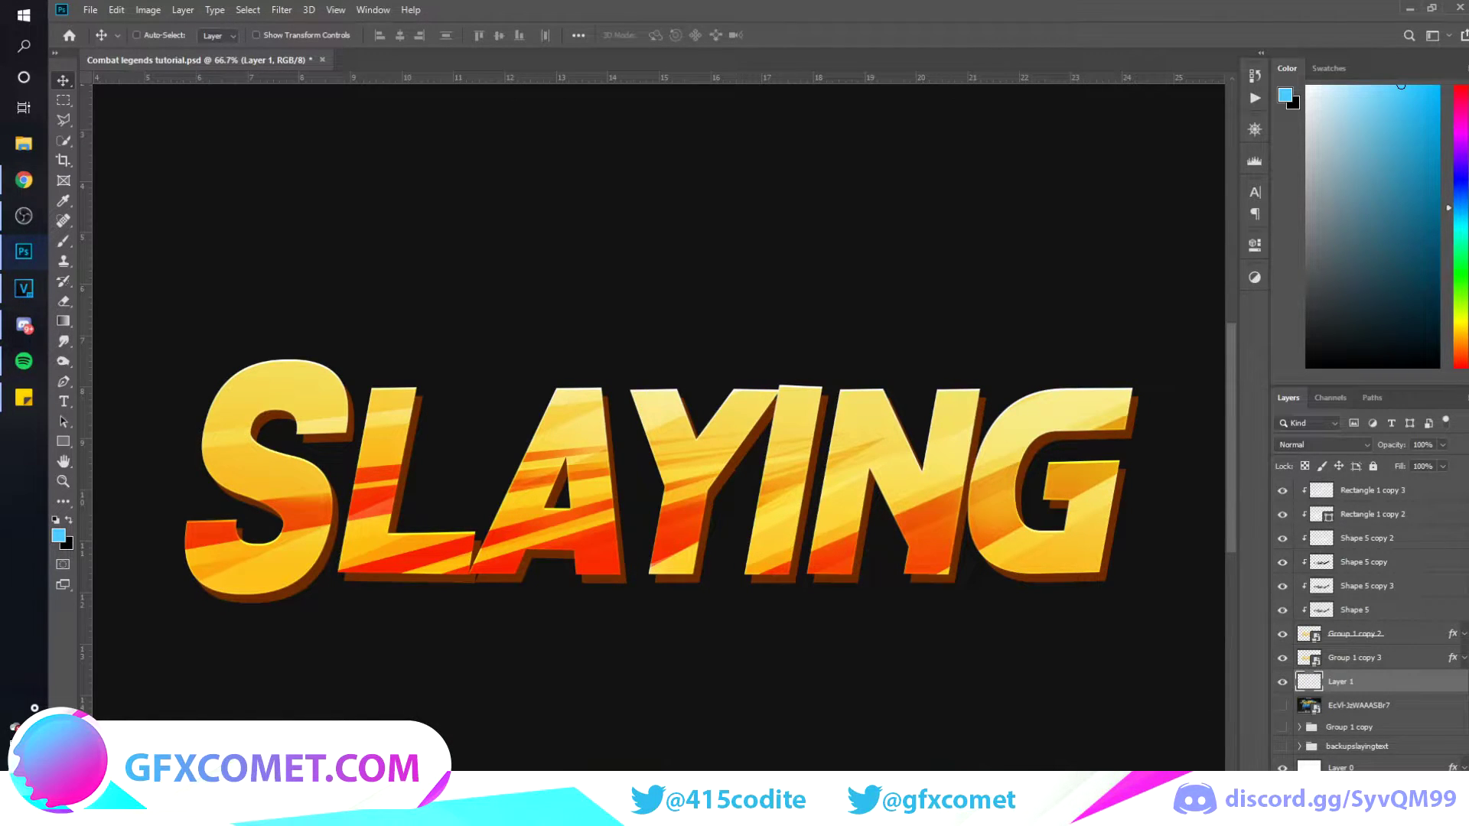
- Sample the dark brown of the SLAYING text's shadow as the foreground colour and make the Polygonal Lasso tool active
drag(63, 120, 128, 126)
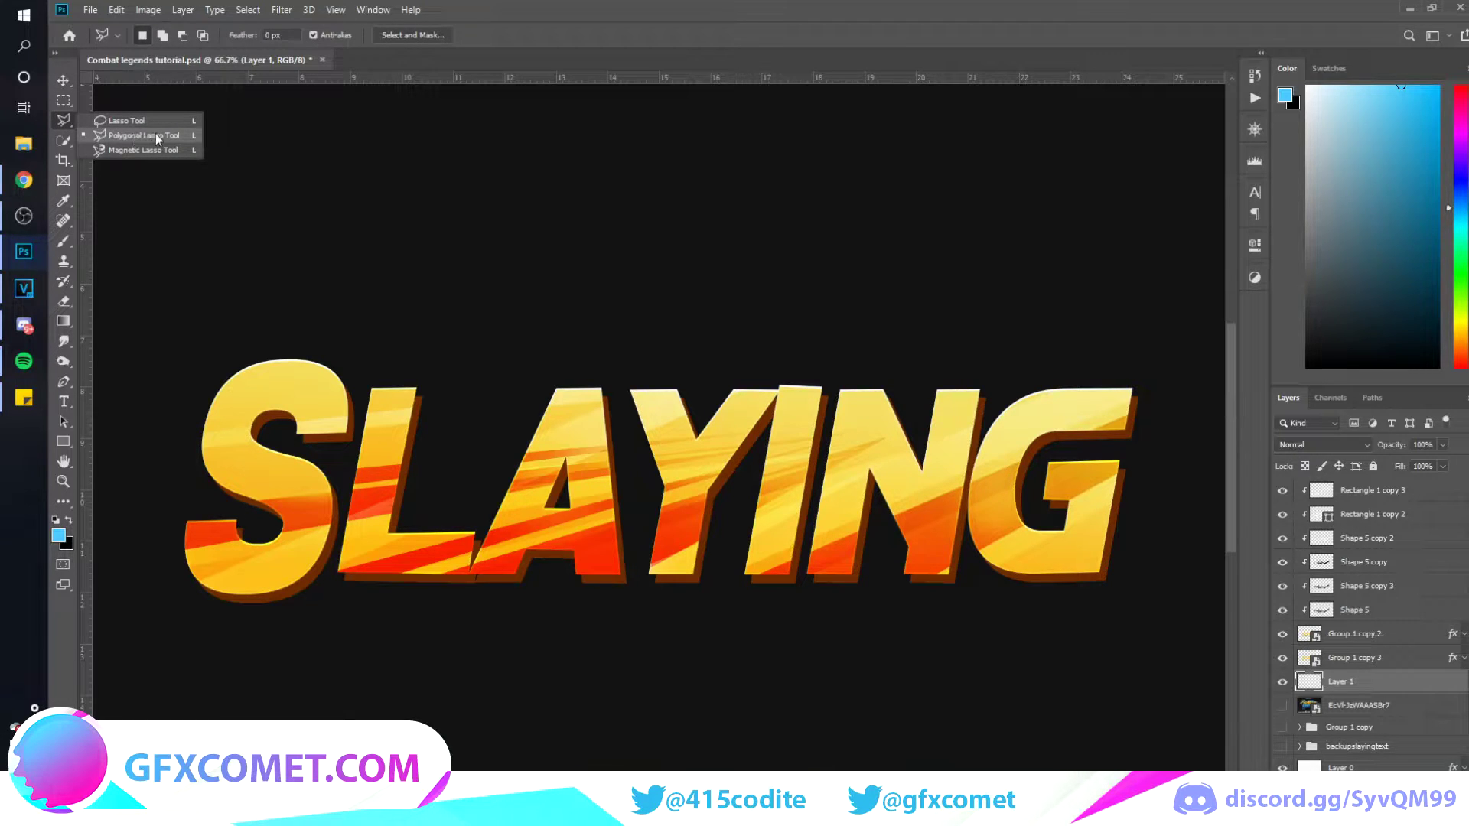
click(115, 120)
right_click(64, 123)
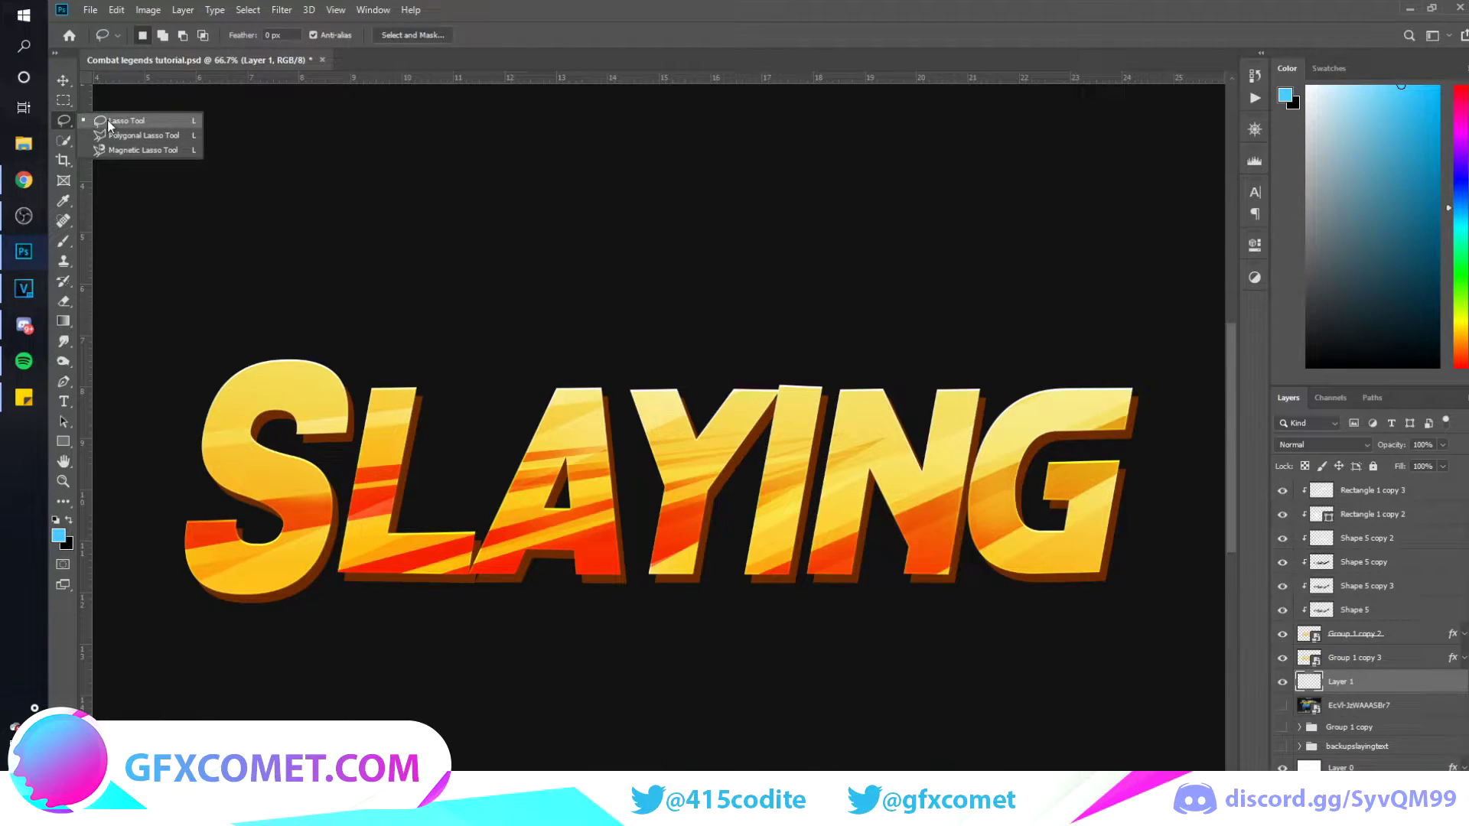
click(142, 128)
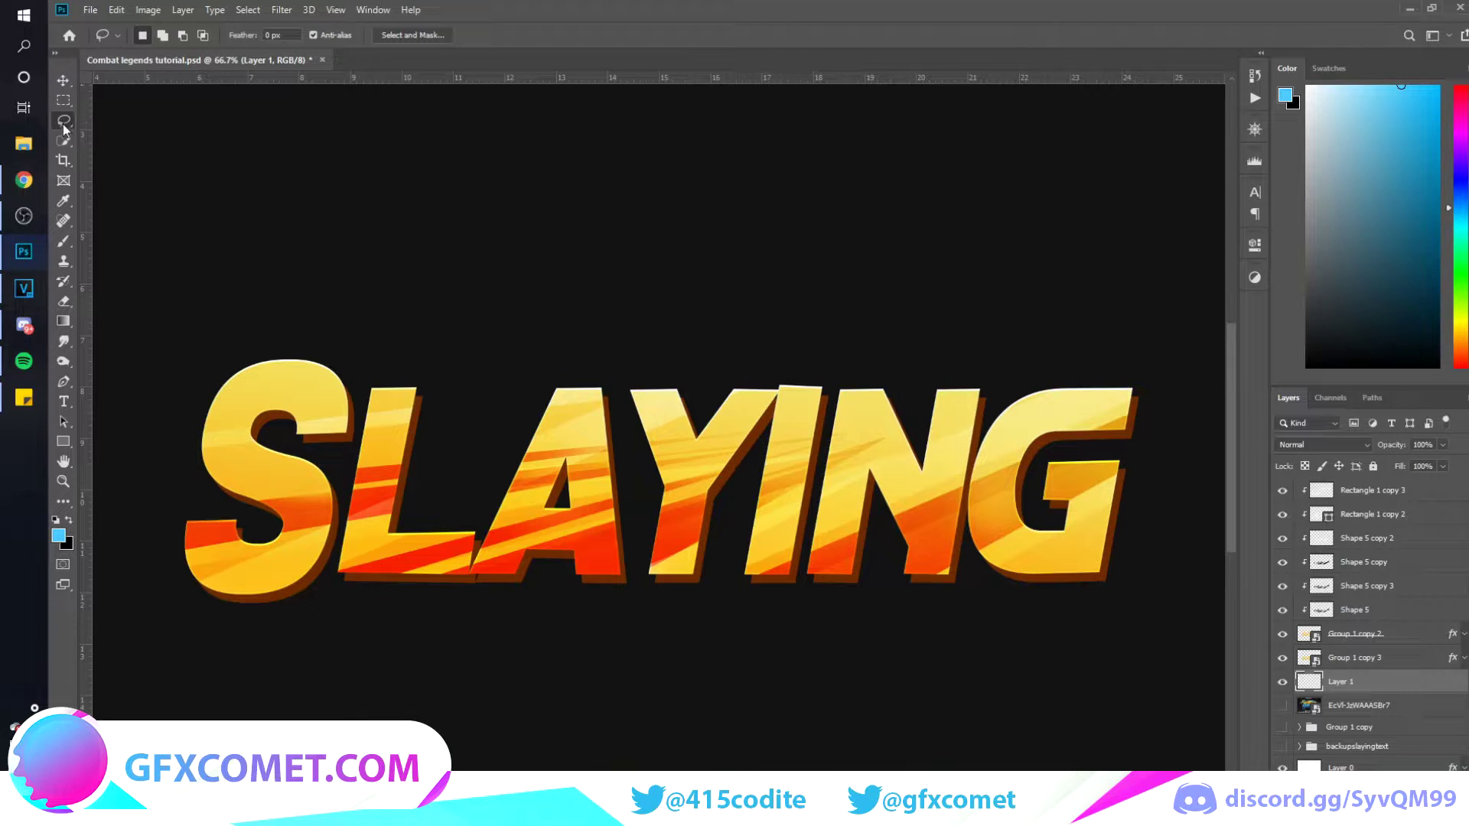
drag(64, 128, 64, 129)
click(130, 133)
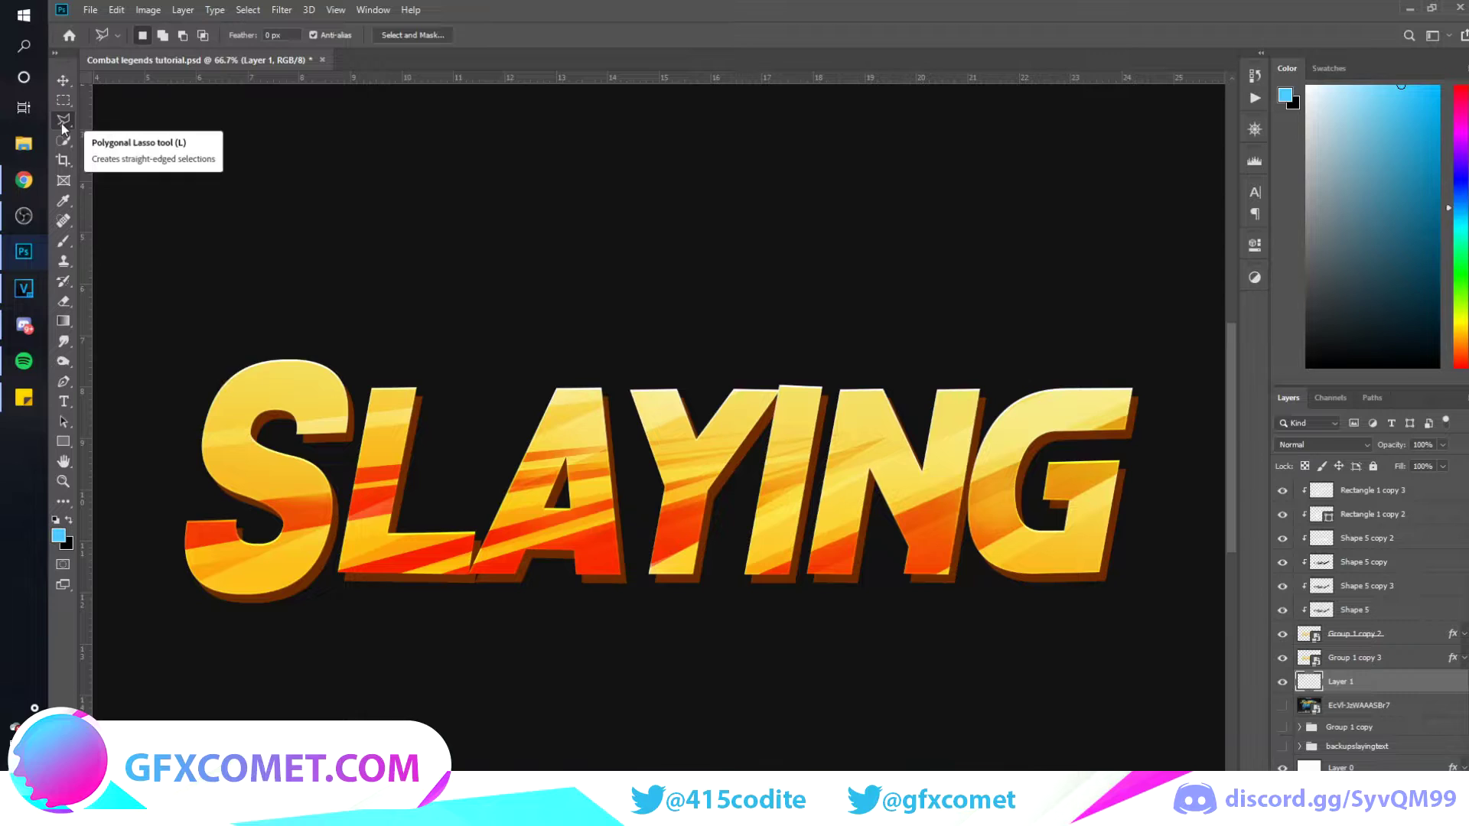
click(63, 200)
click(356, 426)
click(70, 124)
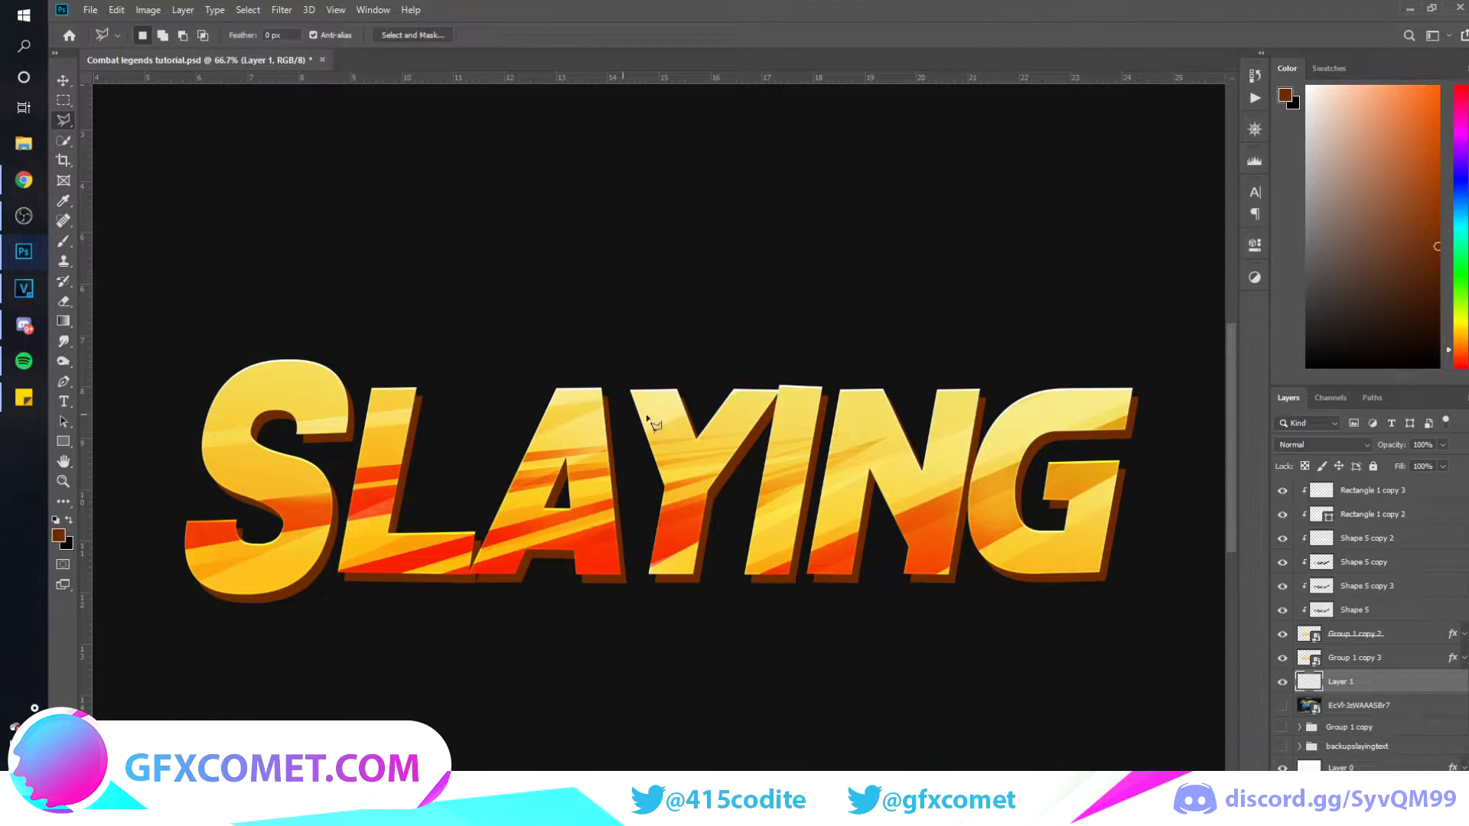
key(ctrl+plus)
key(ctrl+plus)
scroll(672, 420, down, 3)
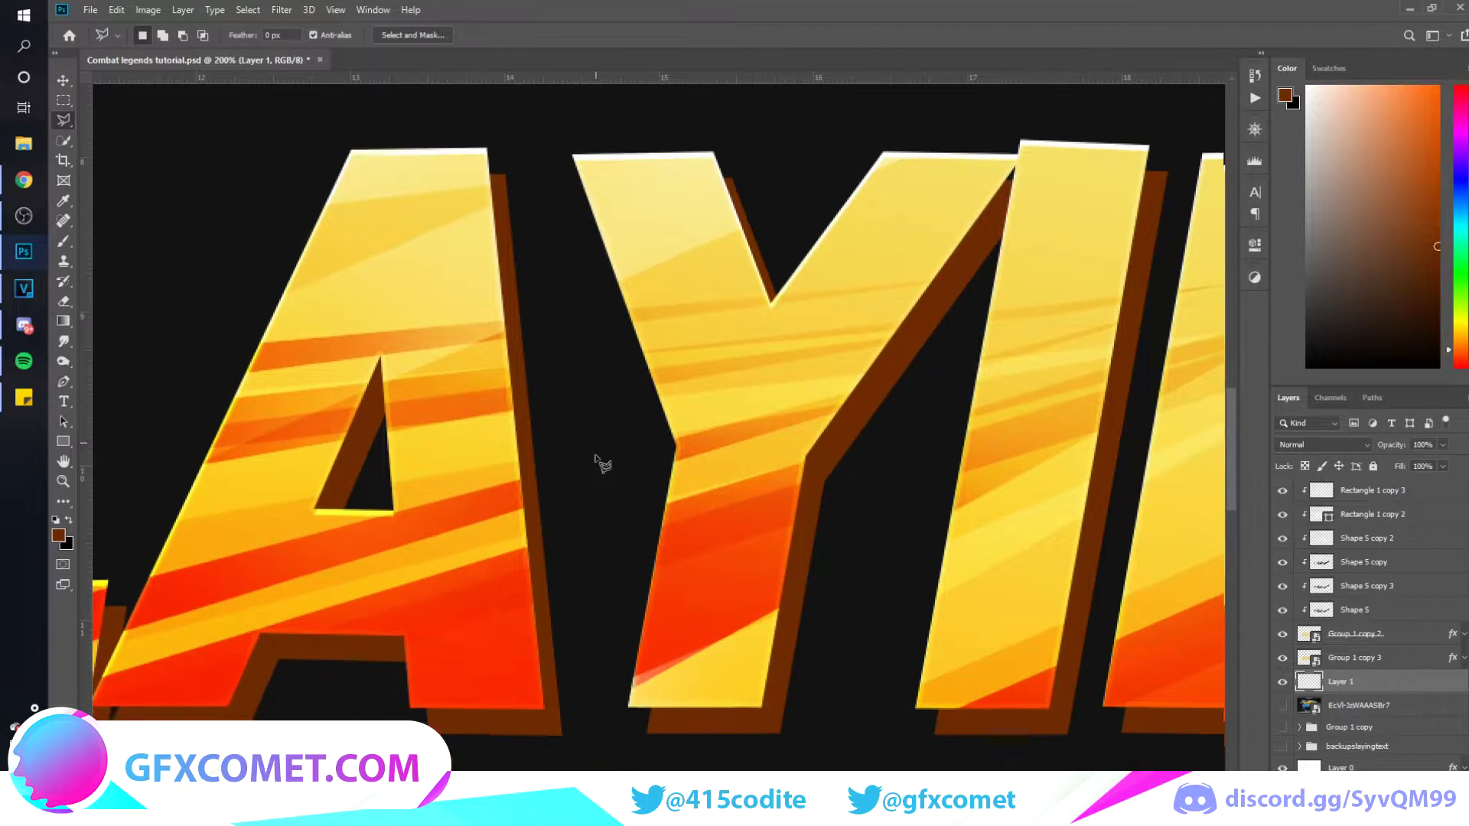
scroll(580, 617, left, 10)
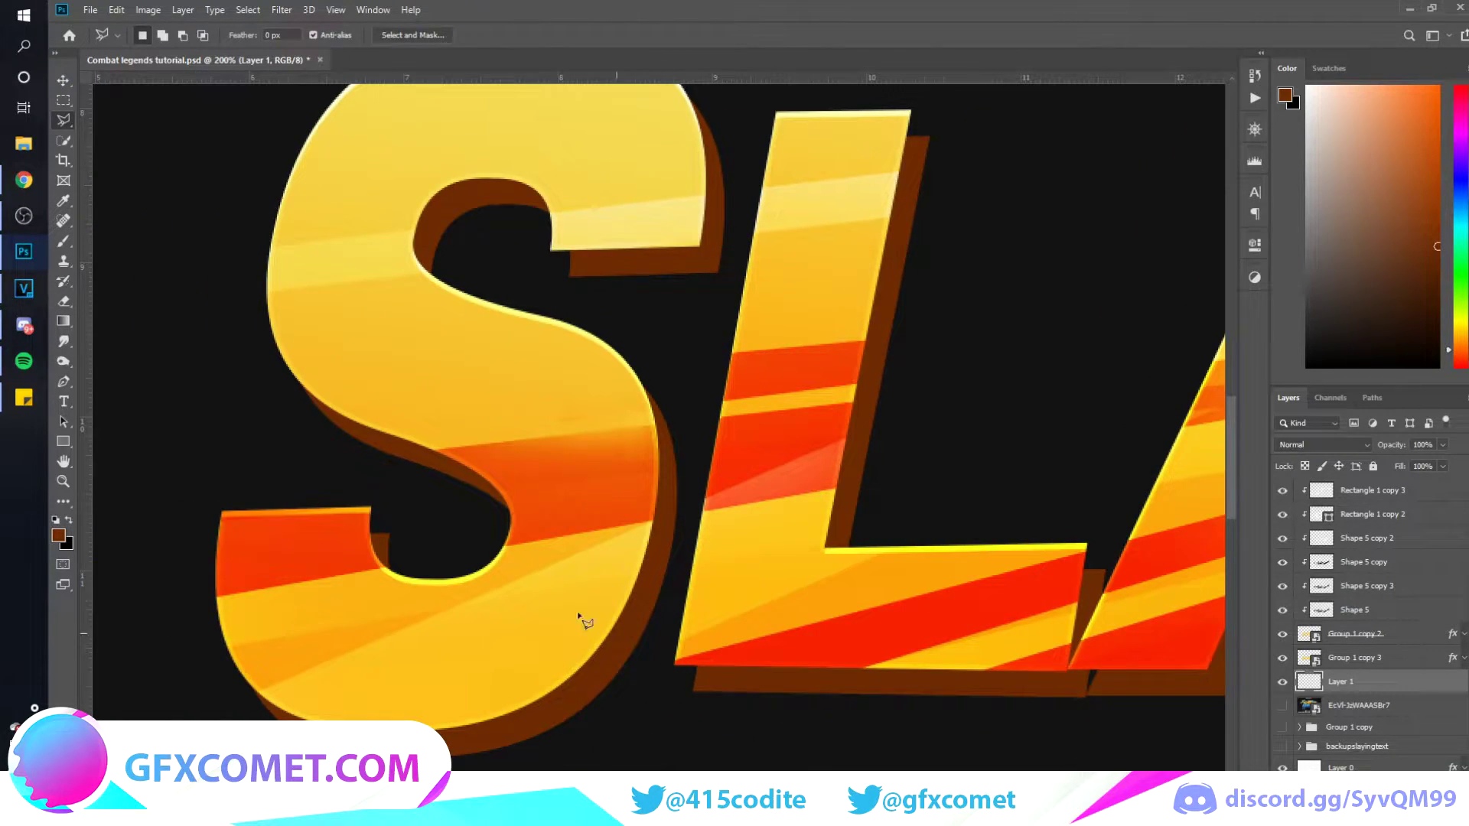
scroll(377, 590, up, 1)
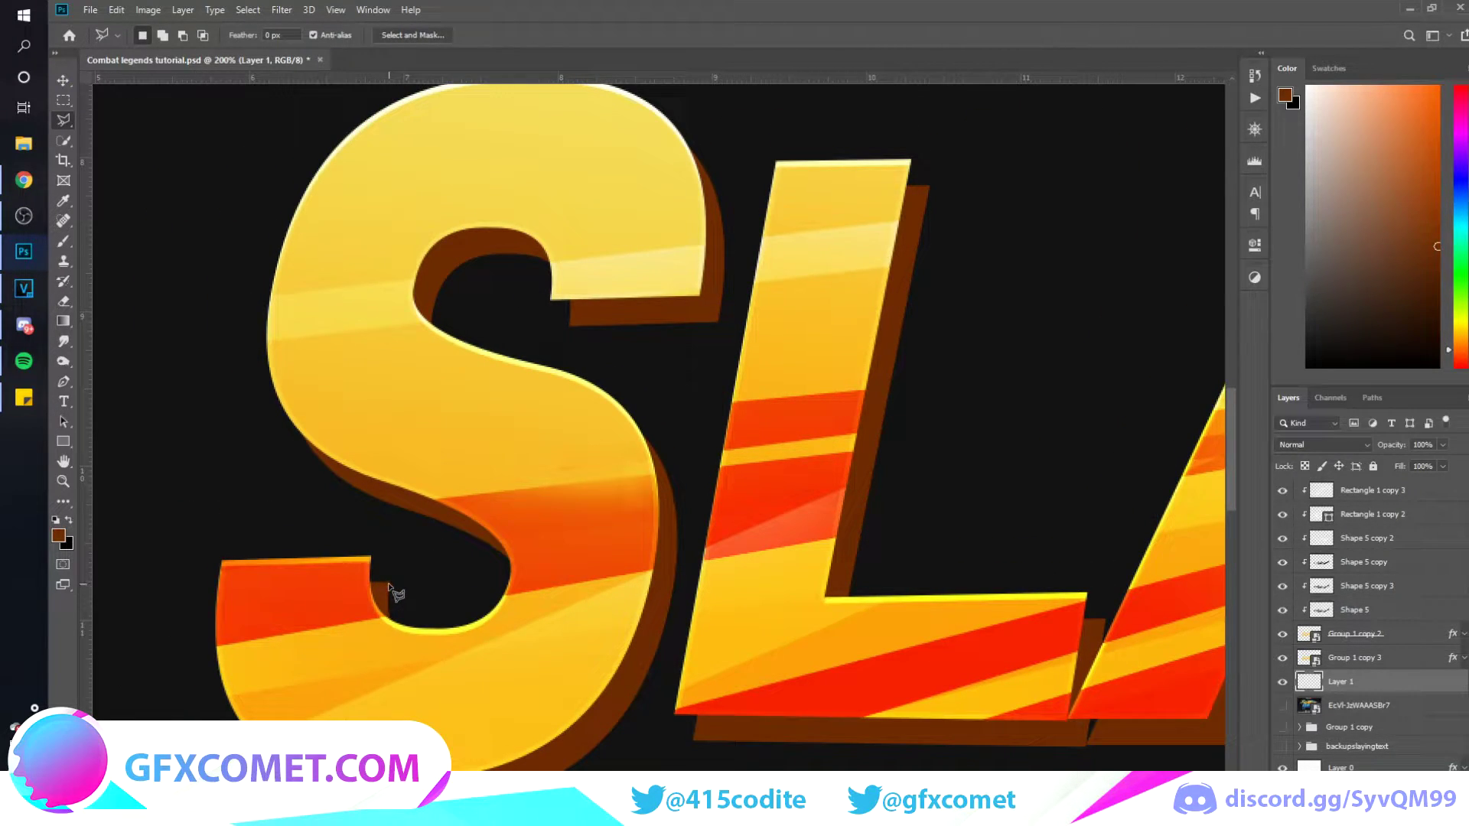
click(371, 557)
click(344, 589)
click(352, 610)
key(Escape)
scroll(419, 588, up, 1)
scroll(570, 562, up, 1)
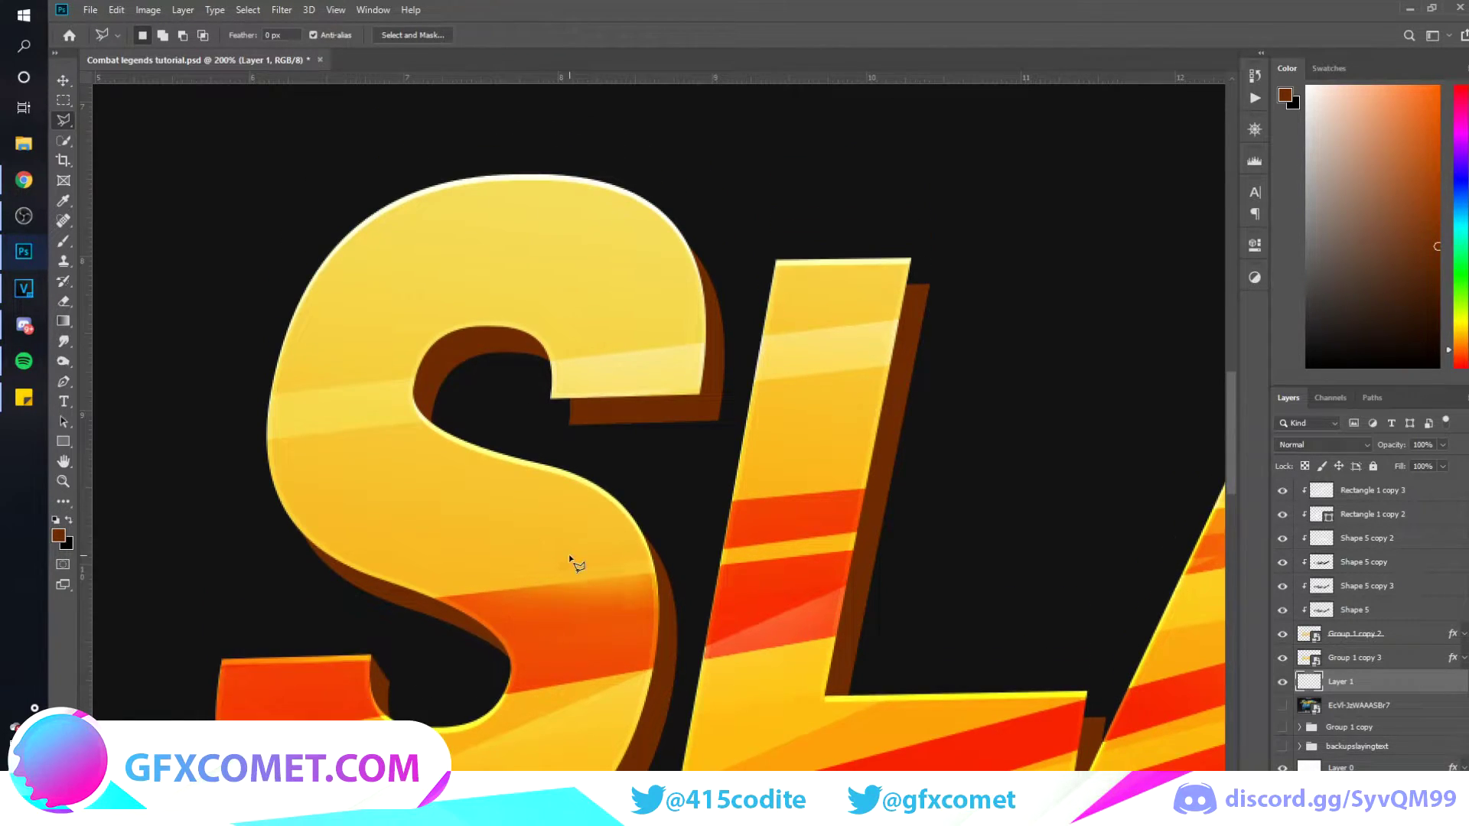
- Fill the shadow gap at the lower-left corner of the S's upper end with dark brown and clear the selection
scroll(569, 556, up, 1)
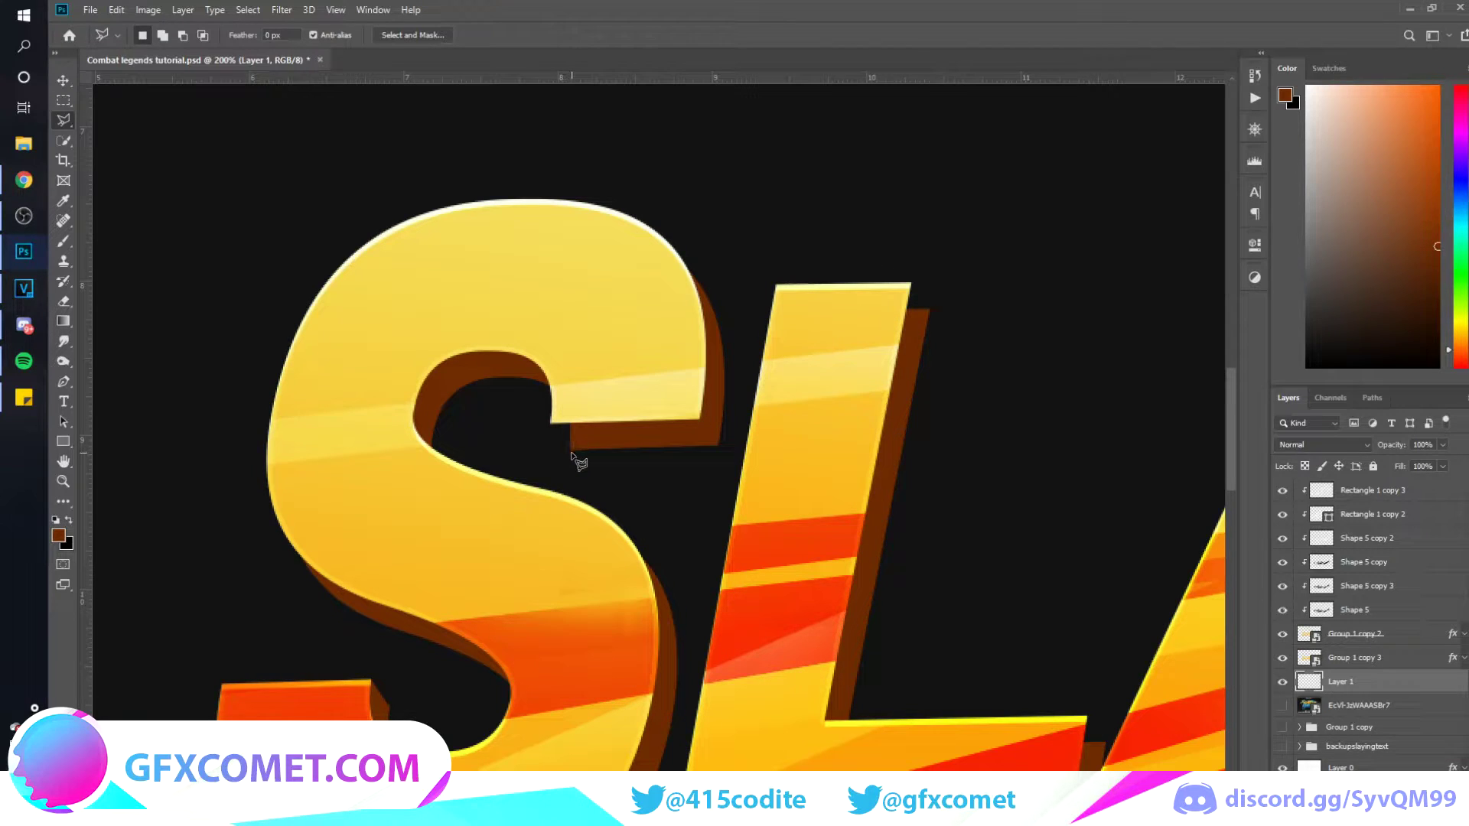
click(552, 421)
click(594, 401)
click(569, 448)
click(551, 421)
key(alt+BackSpace)
key(ctrl+d)
- Fill the shadow gaps at the L's lower-left corner and at the end of its foot with dark brown
scroll(951, 328, down, 5)
click(676, 503)
click(732, 485)
click(735, 503)
key(Escape)
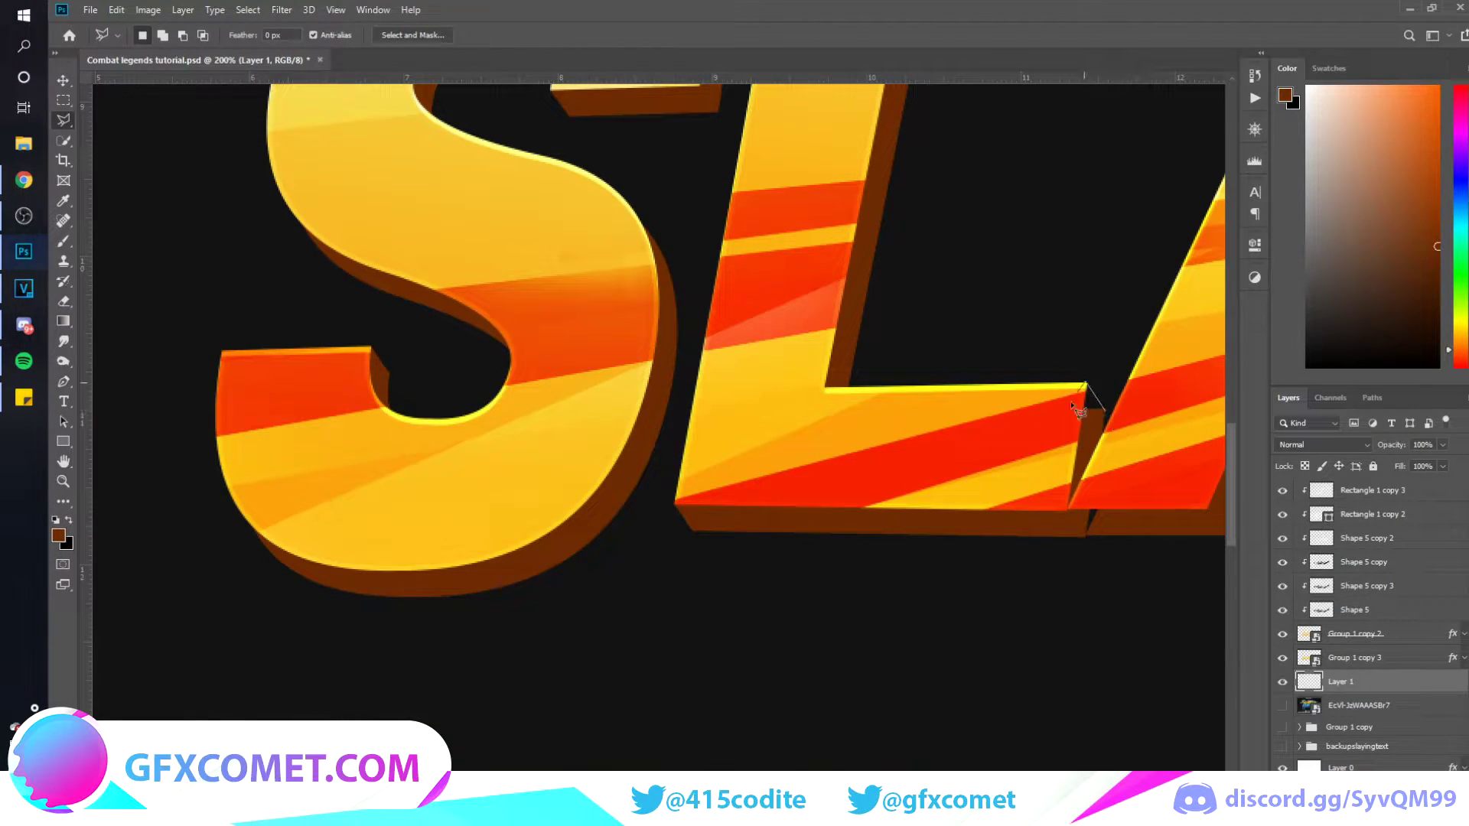
scroll(1093, 401, right, 7)
scroll(895, 528, up, 5)
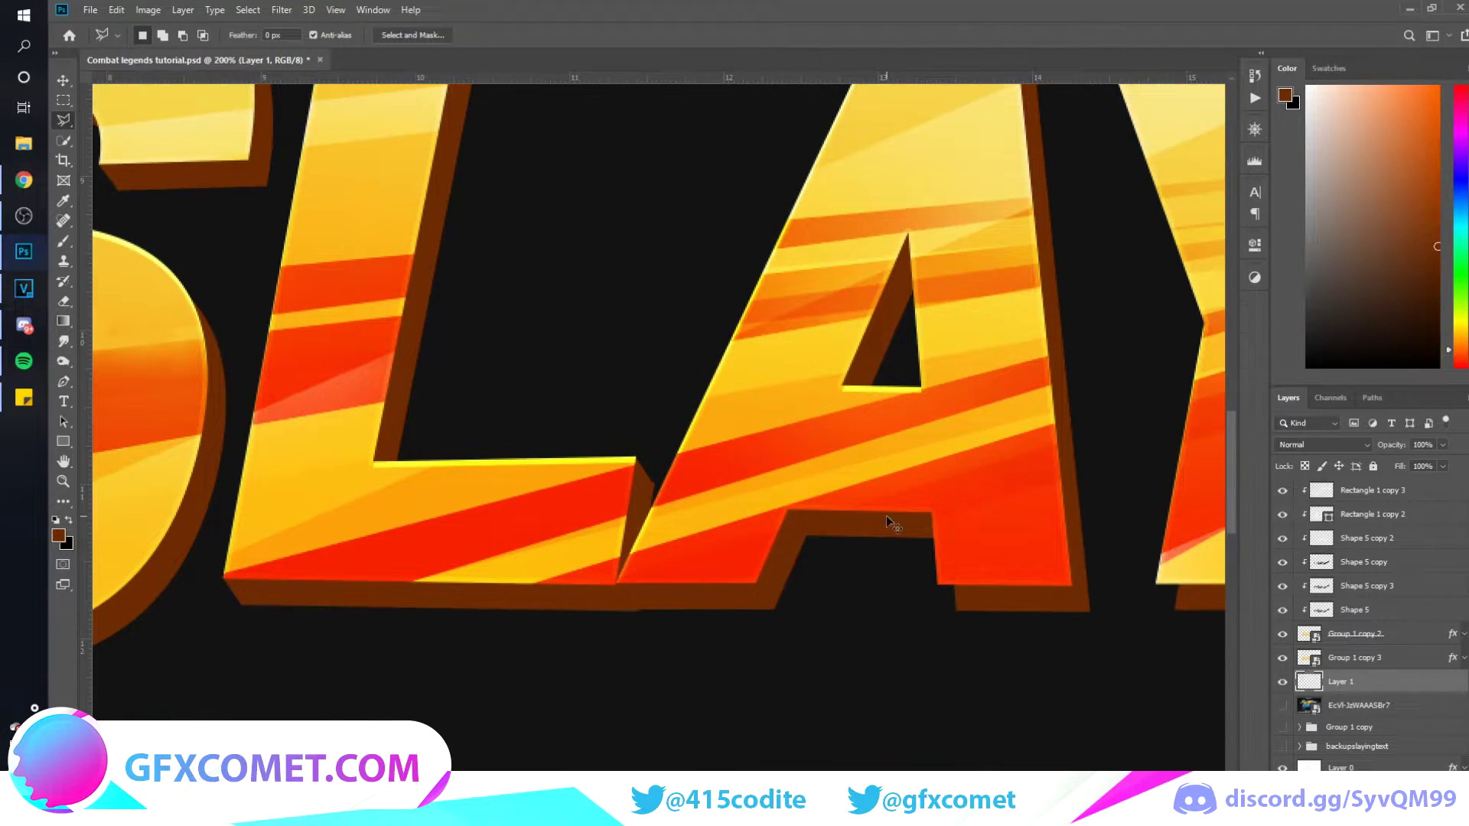
- Fill the shadow gap at the top-right corner of the A with dark brown and clear the selection
click(1033, 317)
click(1014, 284)
click(985, 327)
click(1033, 316)
key(alt+BackSpace)
key(ctrl+d)
- Fill the shadow gaps at the lower-left corners of the Y and I and atop the Y's left arm with dark brown
scroll(1102, 299, right, 9)
scroll(1102, 298, down, 2)
click(583, 768)
click(566, 743)
click(600, 719)
click(853, 742)
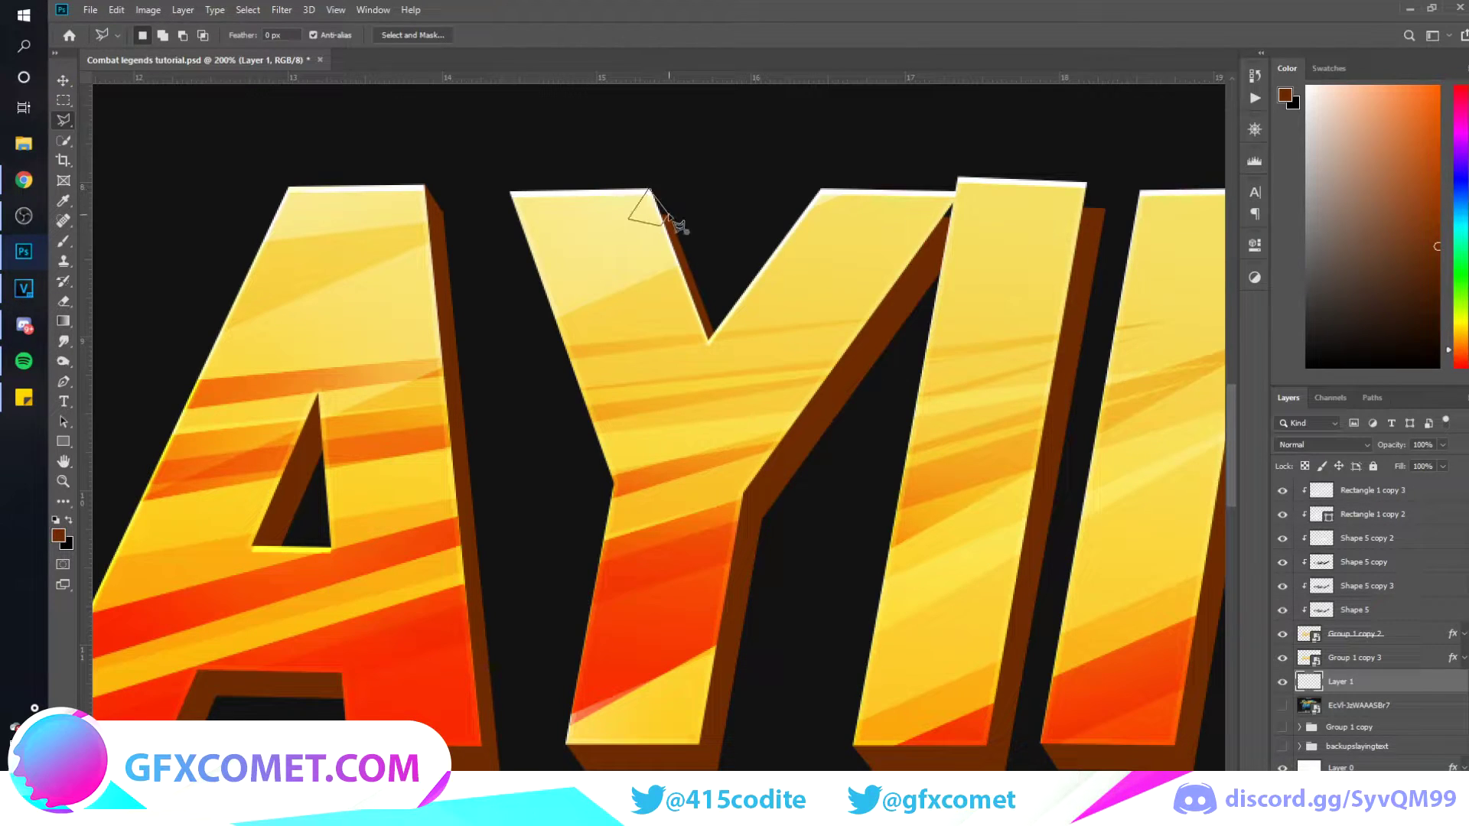
scroll(957, 256, up, 1)
- Fill the shadow gaps beside the Y's right arm and at the I's top-right corner with dark brown
click(951, 249)
double_click(986, 281)
key(alt+BackSpace)
key(ctrl+d)
click(1103, 260)
click(1086, 234)
double_click(1028, 282)
key(alt+BackSpace)
key(ctrl+d)
- Fill the shadow gaps at the lower-left and top-right corners of the N's right leg with dark brown
drag(1092, 350, 396, 264)
click(653, 732)
click(634, 708)
double_click(716, 692)
key(alt+BackSpace)
key(ctrl+d)
click(883, 179)
click(863, 152)
click(835, 185)
click(881, 180)
key(alt+BackSpace)
key(ctrl+d)
- Fill the shadow gaps at the upper-right and lower-left corners of the G's crossbar with dark brown
scroll(910, 357, right, 4)
click(812, 393)
click(813, 393)
key(alt+BackSpace)
key(ctrl+d)
click(584, 511)
click(565, 485)
click(590, 465)
double_click(595, 493)
key(alt+BackSpace)
key(ctrl+d)
- Fill the shadow gap at the top-right corner of the G with dark brown
click(852, 175)
key(ctrl+minus)
key(ctrl+minus)
key(ctrl+minus)
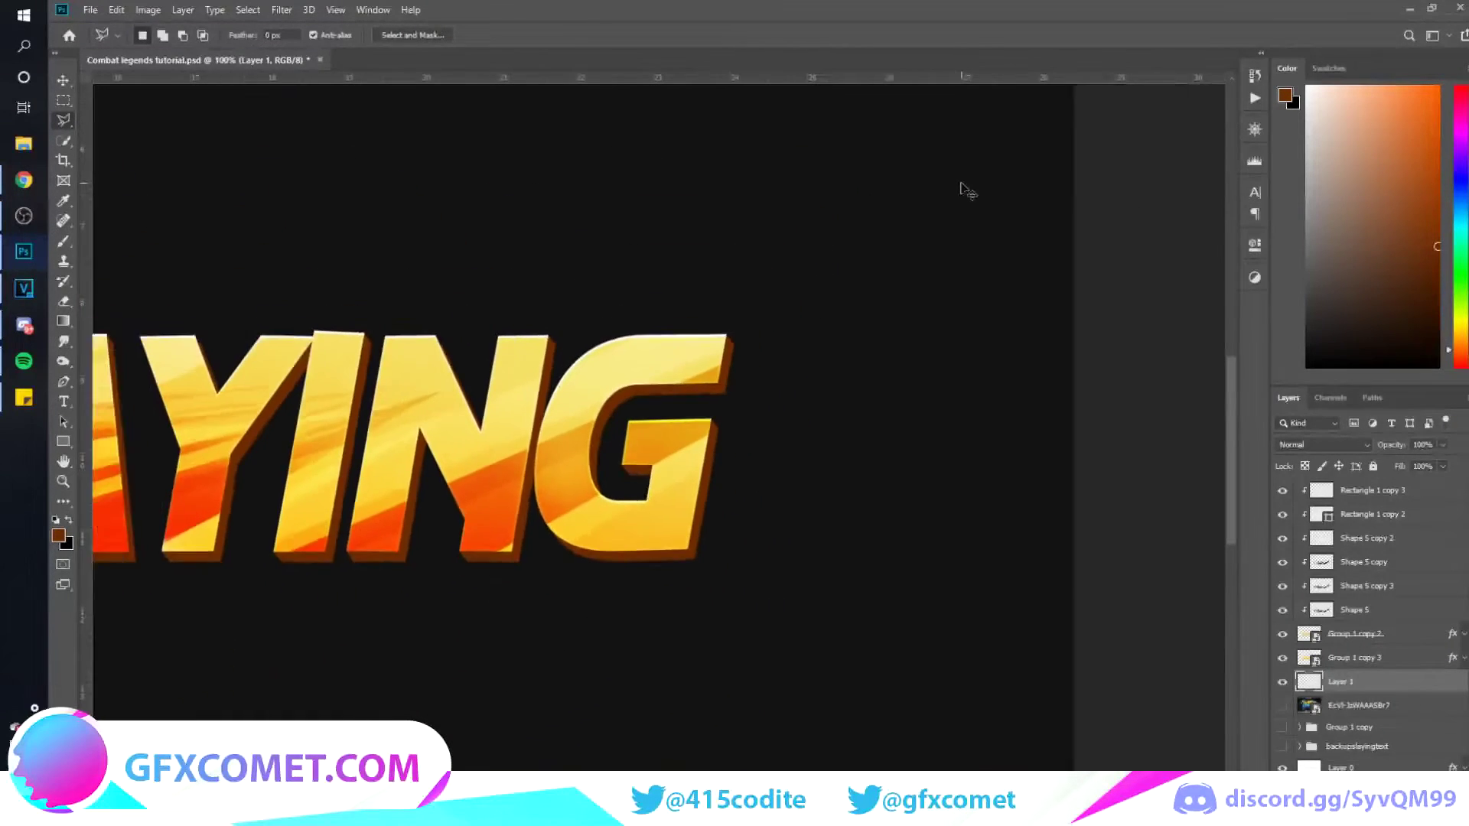
key(ctrl+plus)
scroll(830, 749, left, 5)
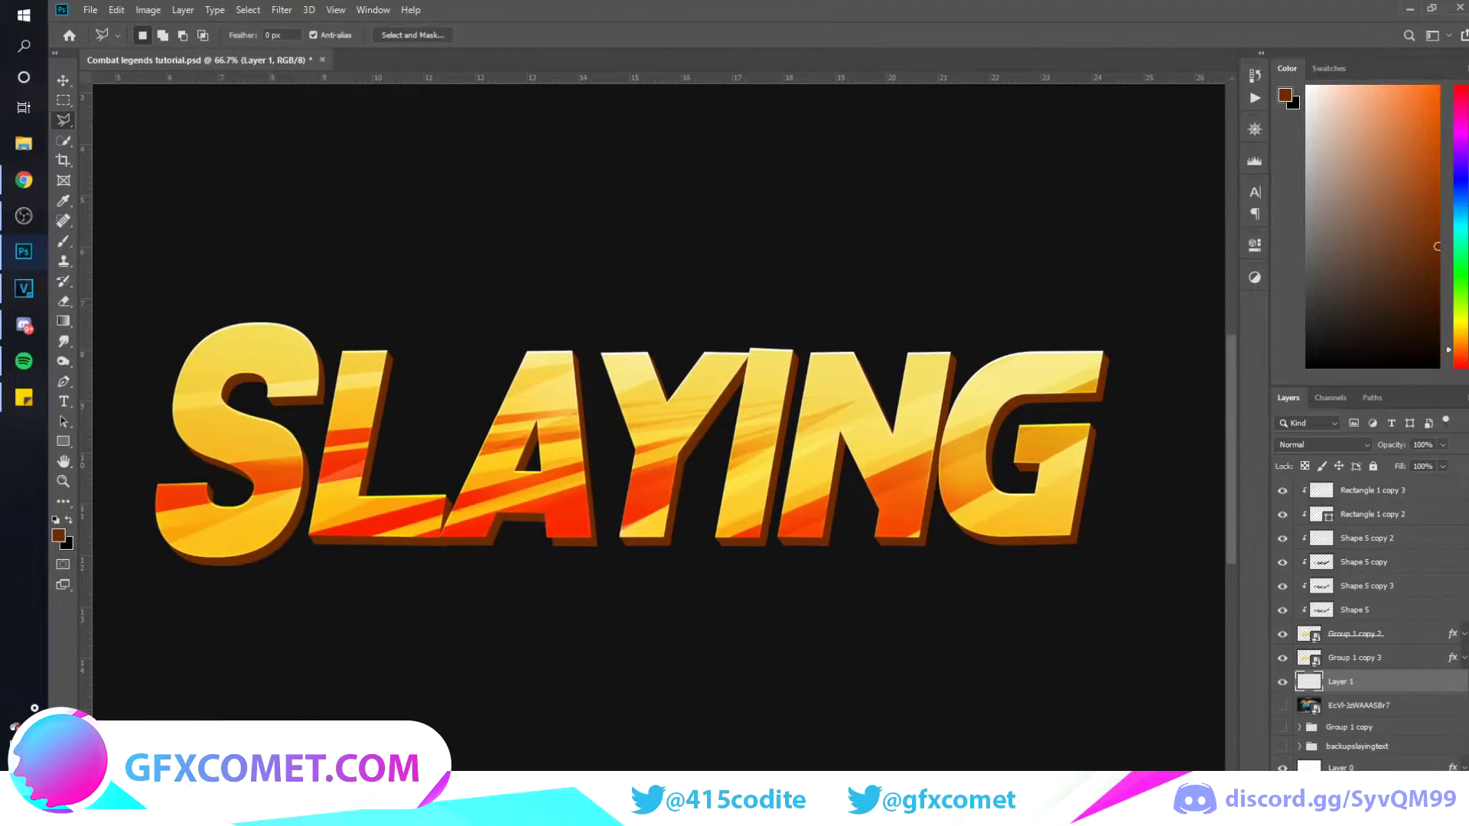
key(ctrl+minus)
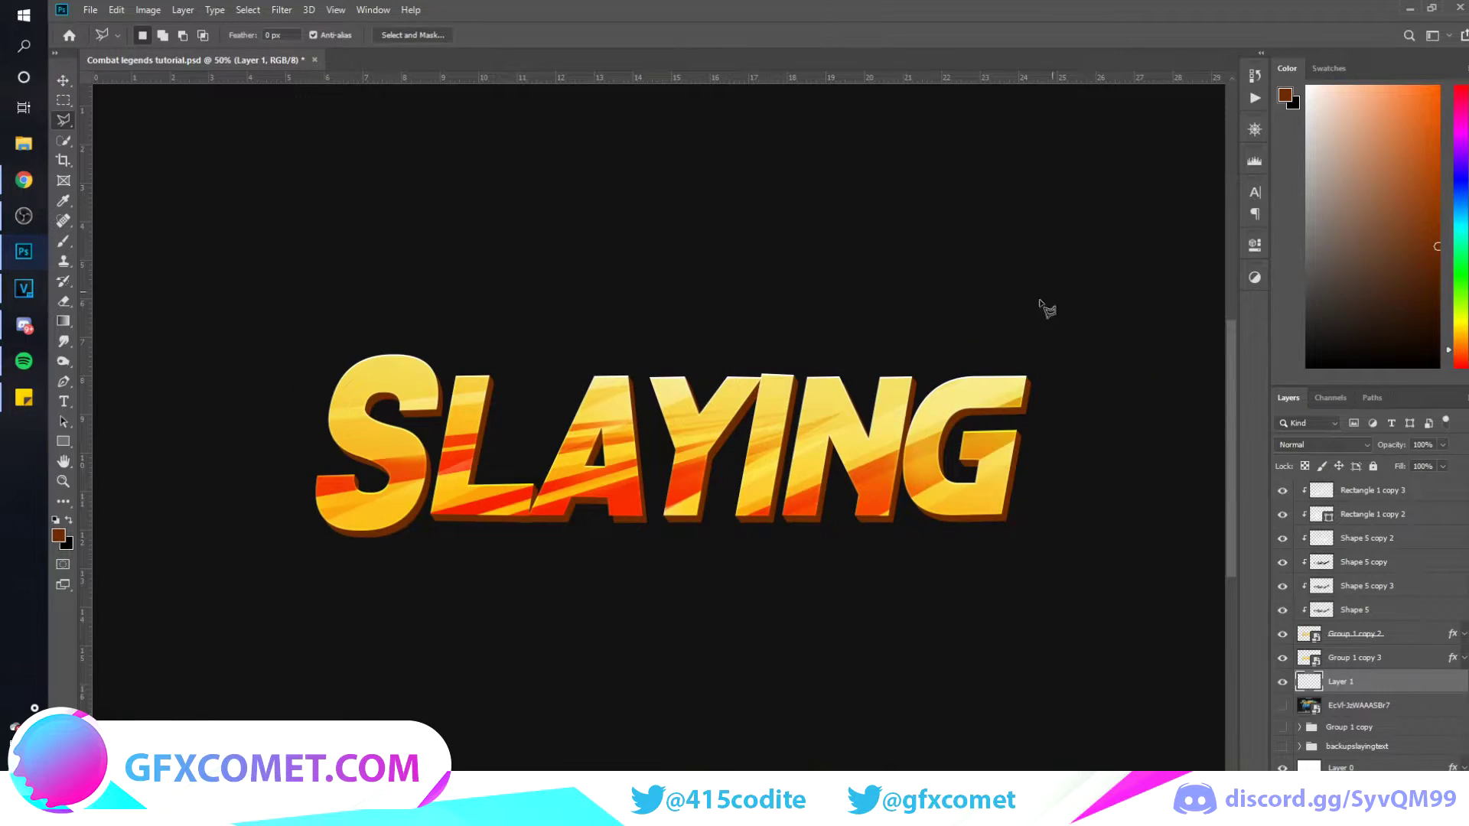
scroll(1018, 329, down, 2)
- Merge the corner patches on Layer 1 with Group 1 copy 3 into a single layer
key(v)
click(1281, 683)
click(1283, 659)
click(1282, 659)
ctrl+click(1374, 659)
click(1282, 659)
click(1283, 659)
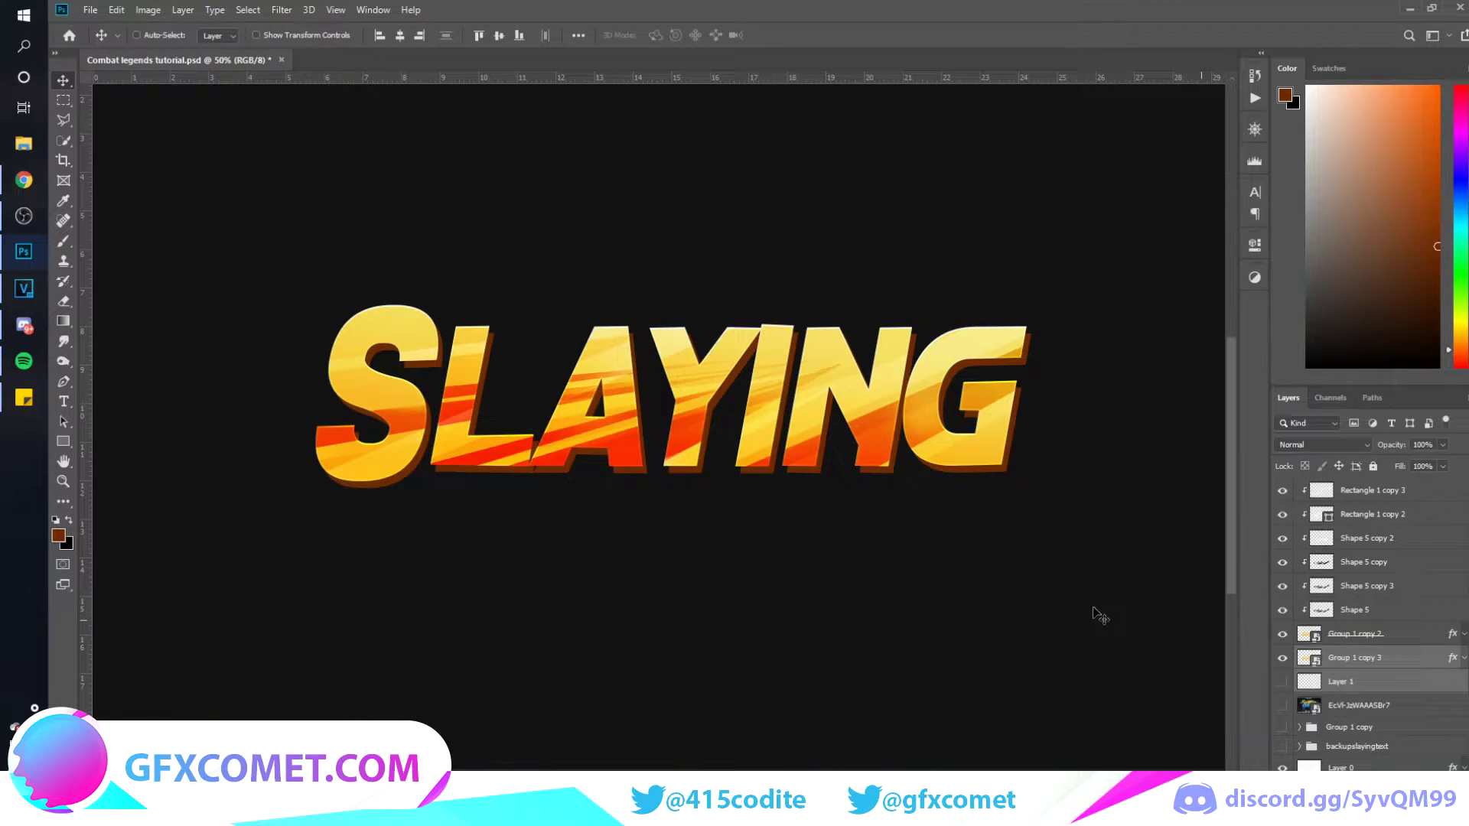
click(1283, 659)
click(1283, 659)
key(ctrl+e)
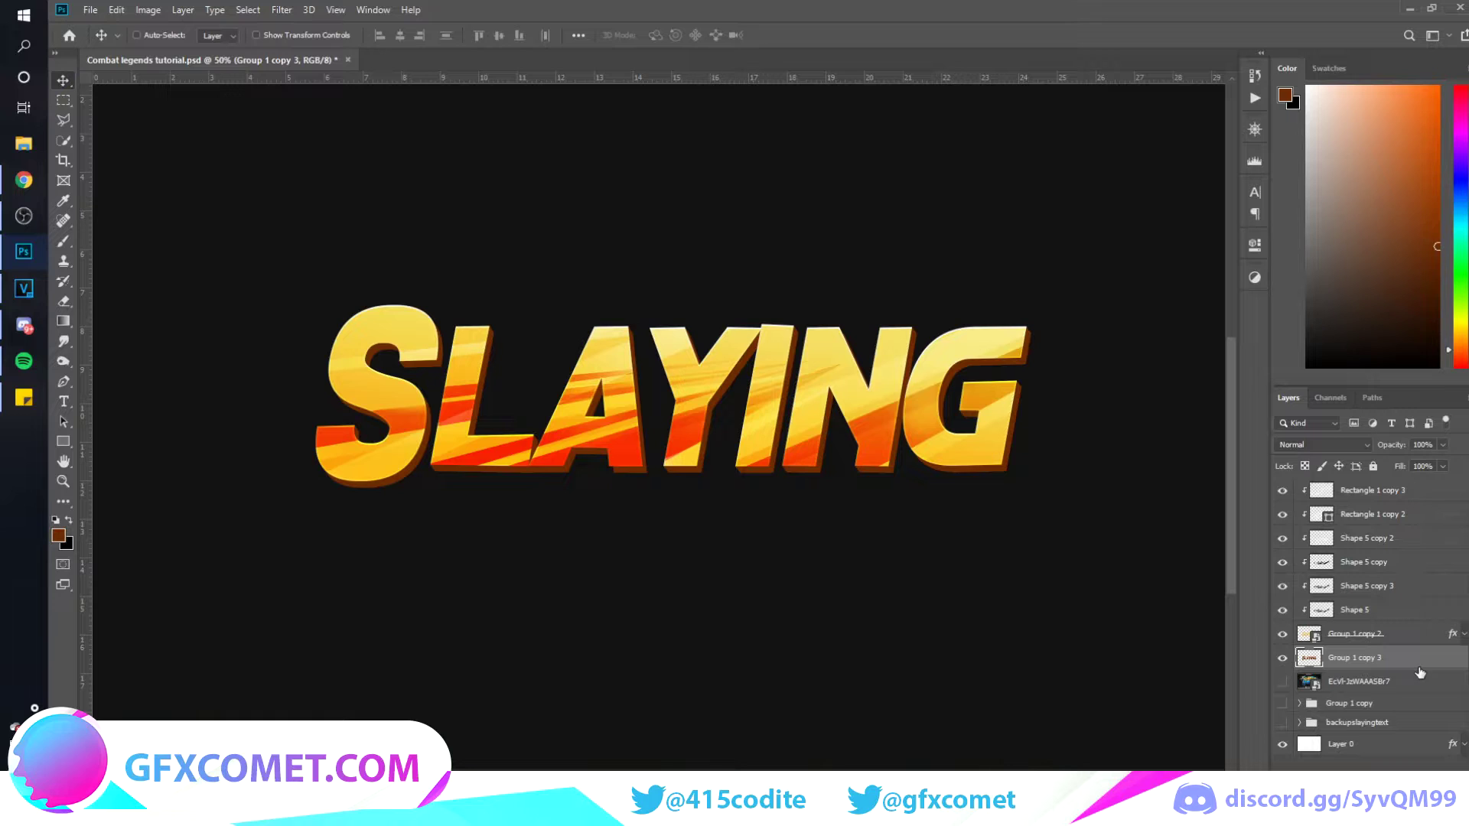
key(ctrl+plus)
mouse_move(1010, 394)
mouse_down()
mouse_move(1027, 702)
mouse_move(1034, 399)
mouse_up()
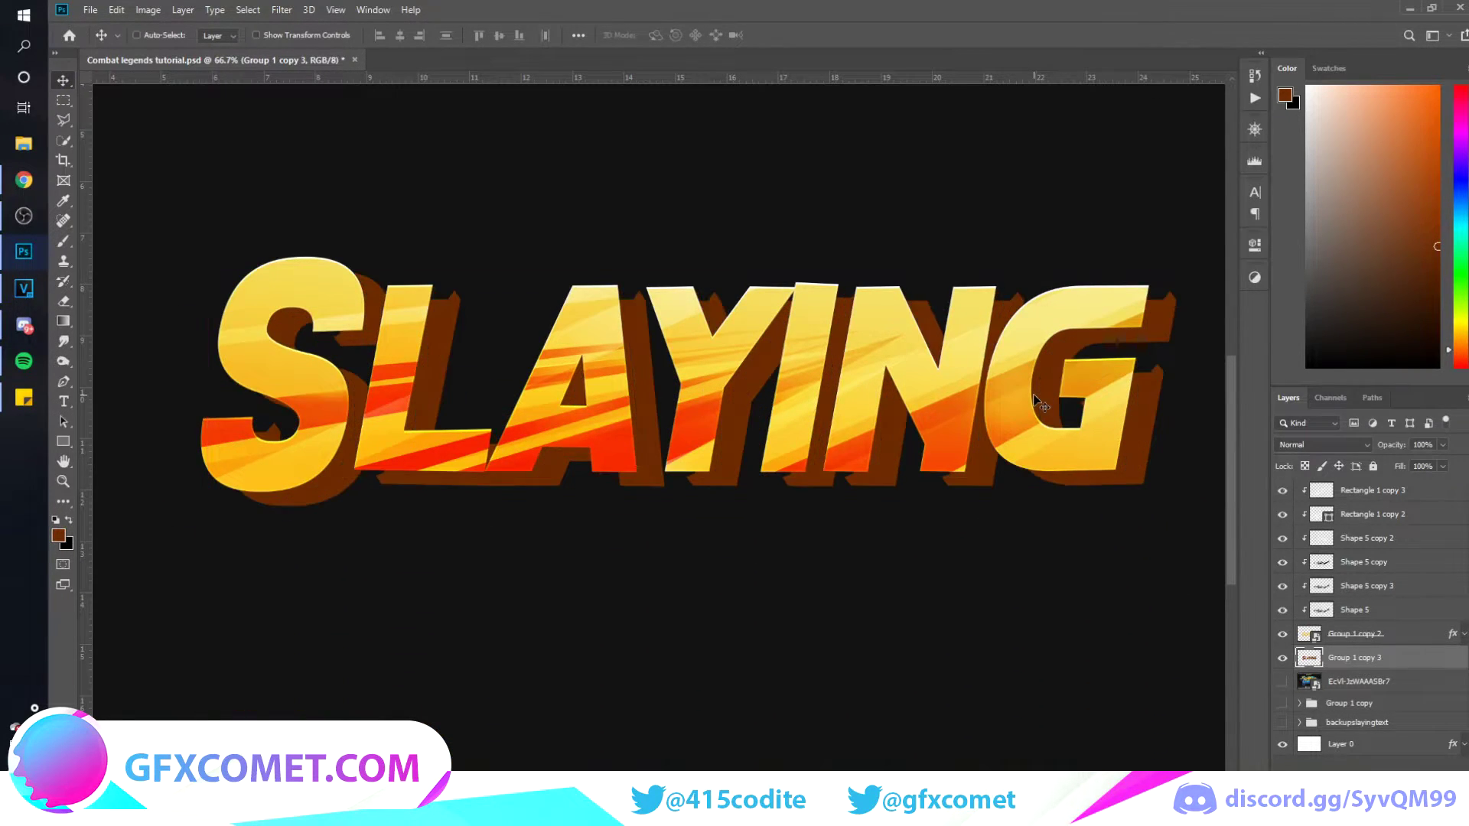
key(ctrl+z)
- Save the document and add a new layer clipped to Group 1 copy 3 for painting with a black brush
key(ctrl+s)
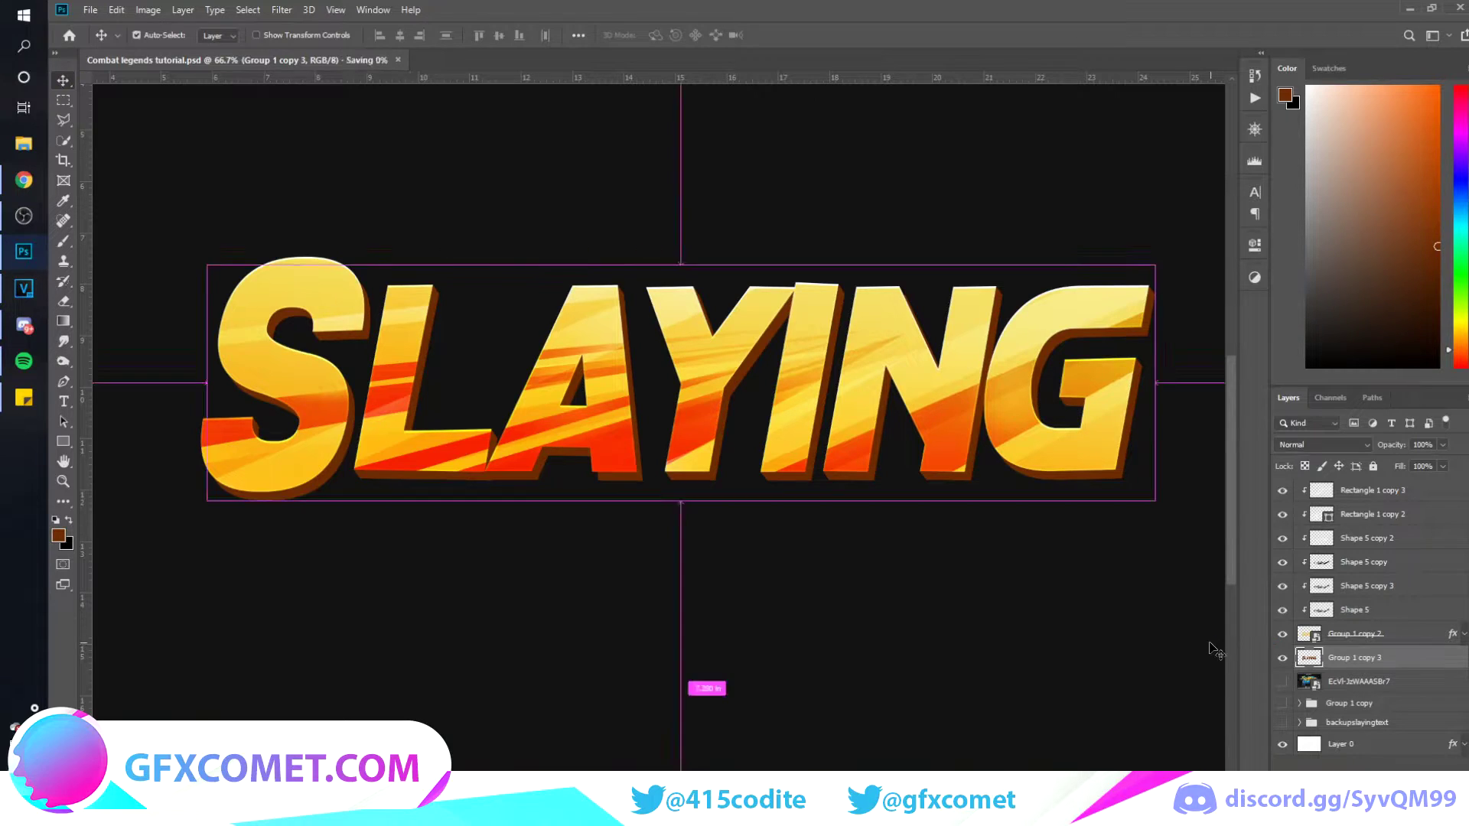
key(ctrl+shift+alt+n)
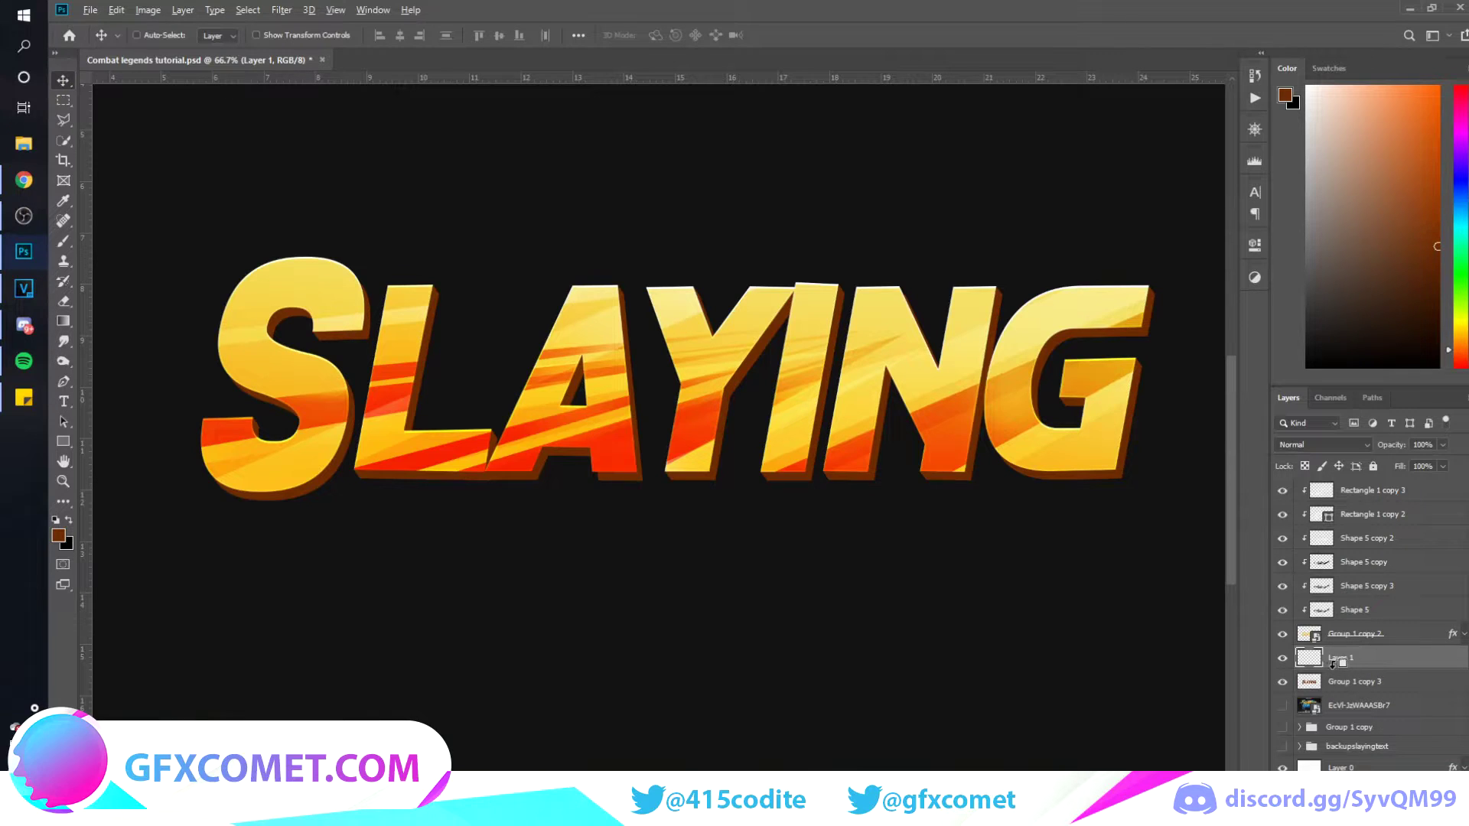
alt+click(1344, 665)
key(b)
key(d)
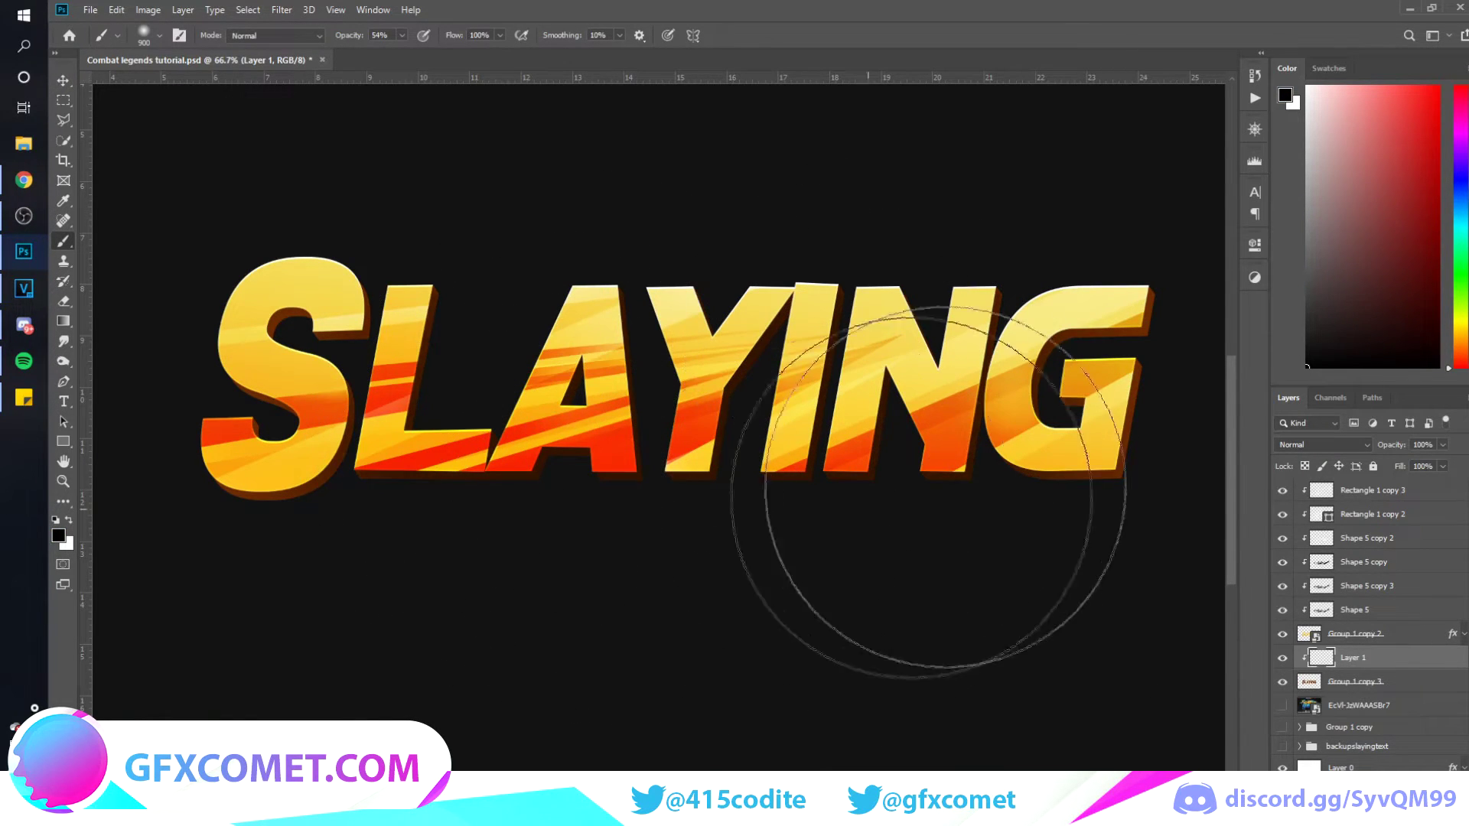
- Reduce the brush size to 300 for shading on the clipped Layer 1
click(1282, 681)
click(1282, 680)
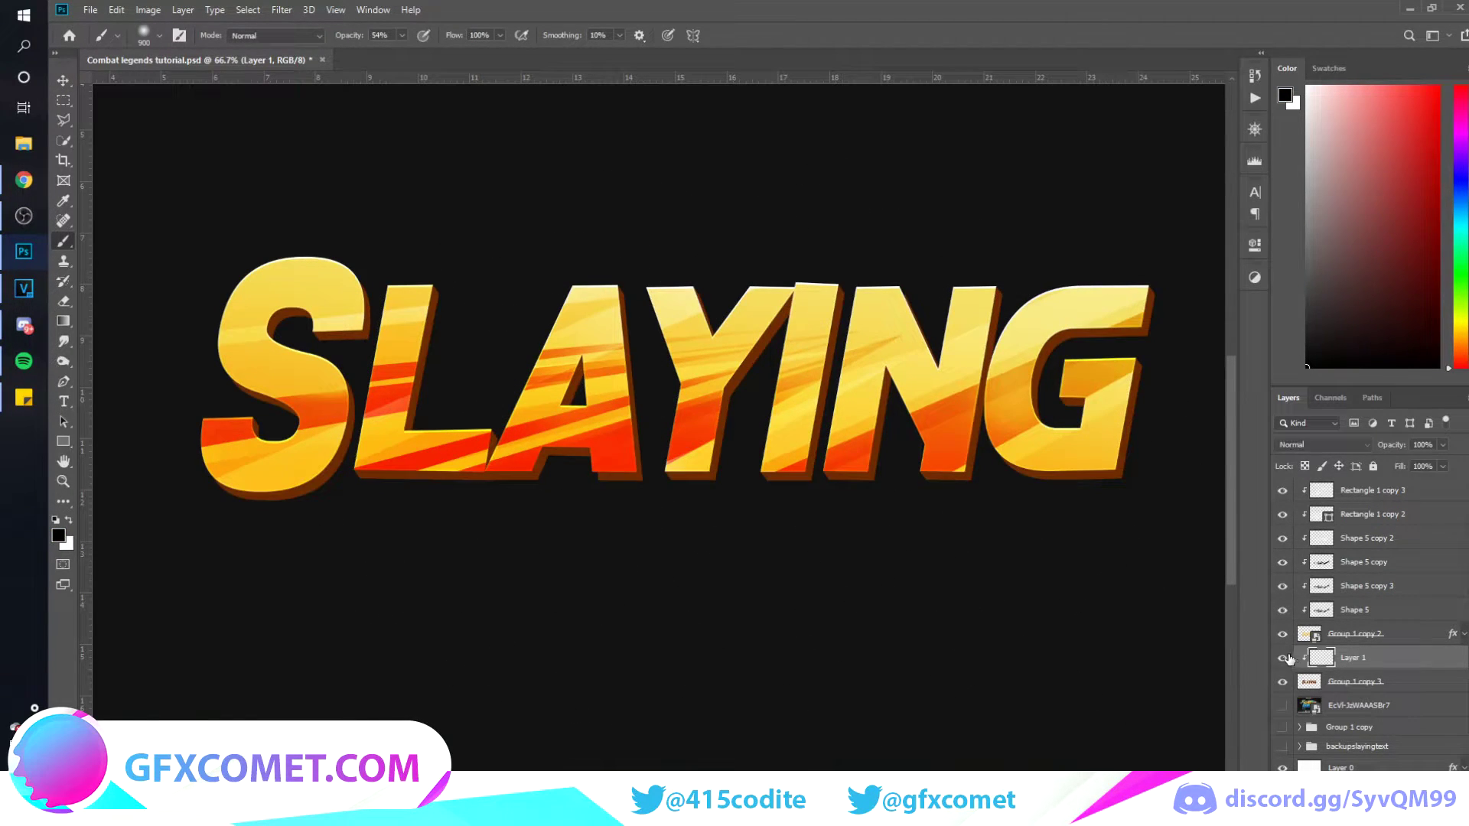
key(bracketleft)
key(bracketleft)
key(bracketleft)
key(bracketleft)
key(bracketleft)
key(bracketleft)
- Show the reference image to examine the shading on the COMBAT lettering's extrusion, and hide it again
click(1283, 707)
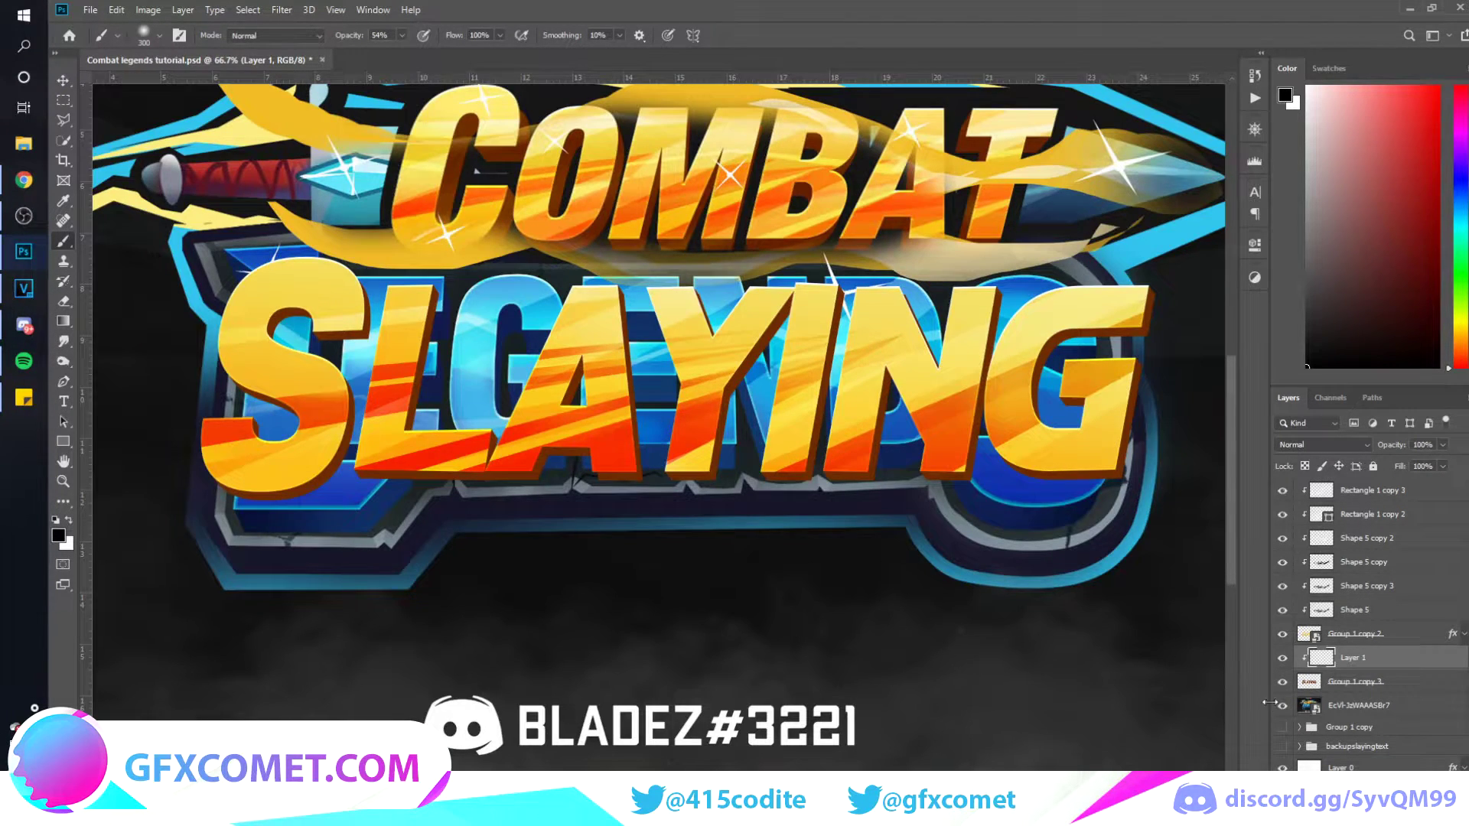
scroll(806, 590, up, 3)
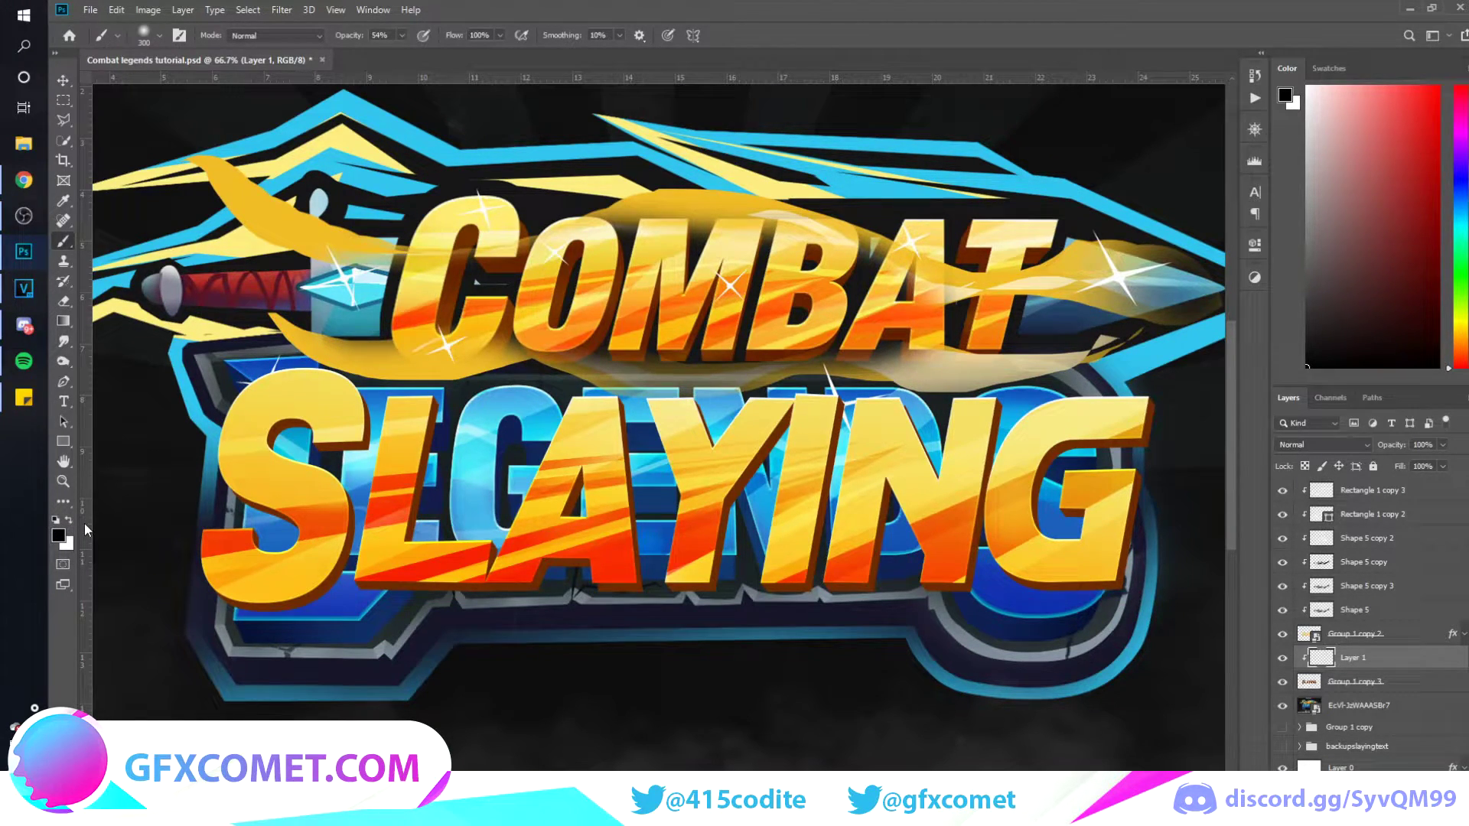
scroll(489, 382, up, 1)
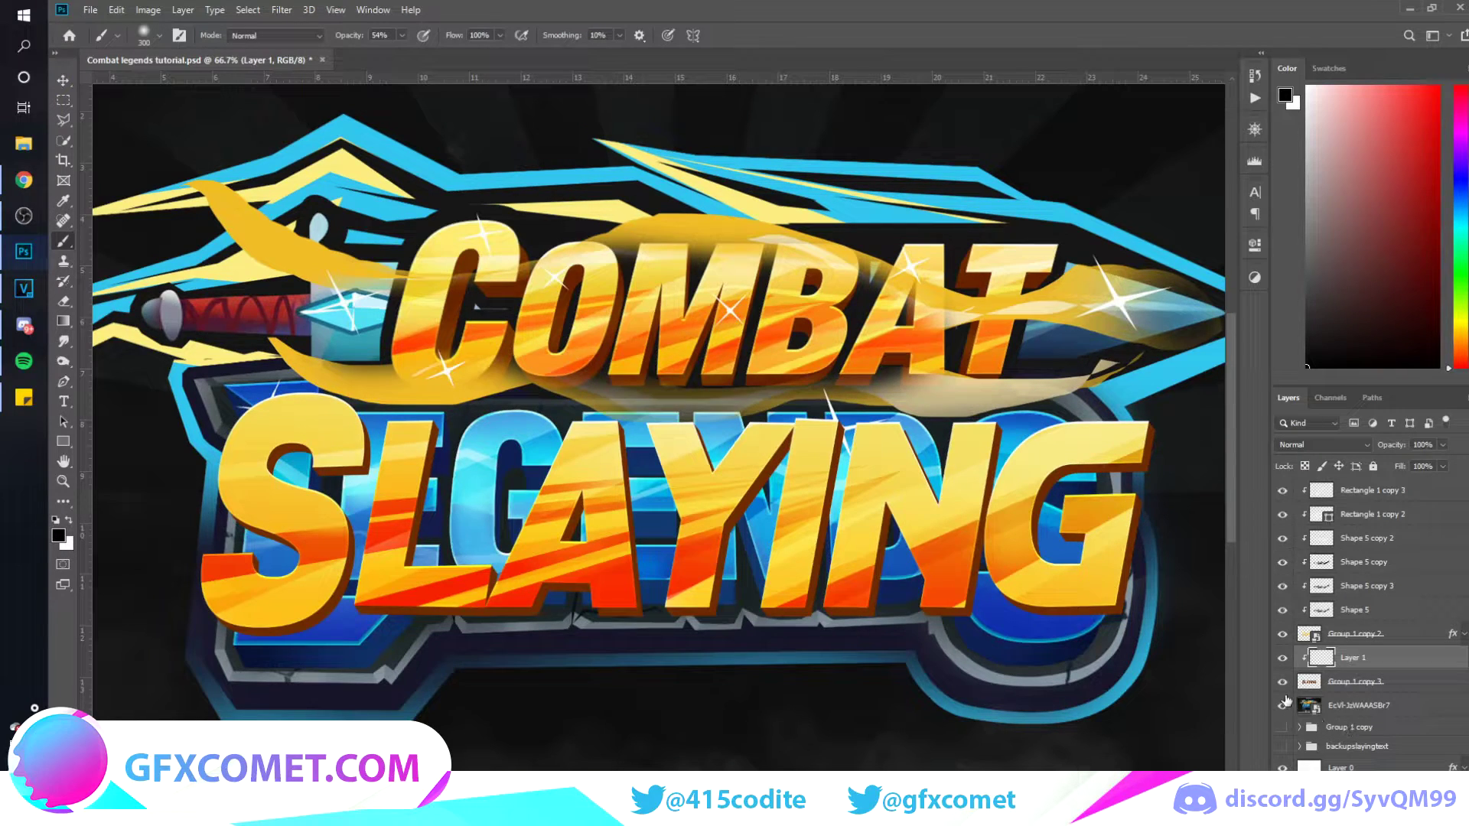
click(1283, 705)
- Paint black shading over parts of the letters' brown extrusion on Layer 1 with a brush size of 125
key(bracketleft)
key(bracketleft)
key(bracketleft)
key(bracketleft)
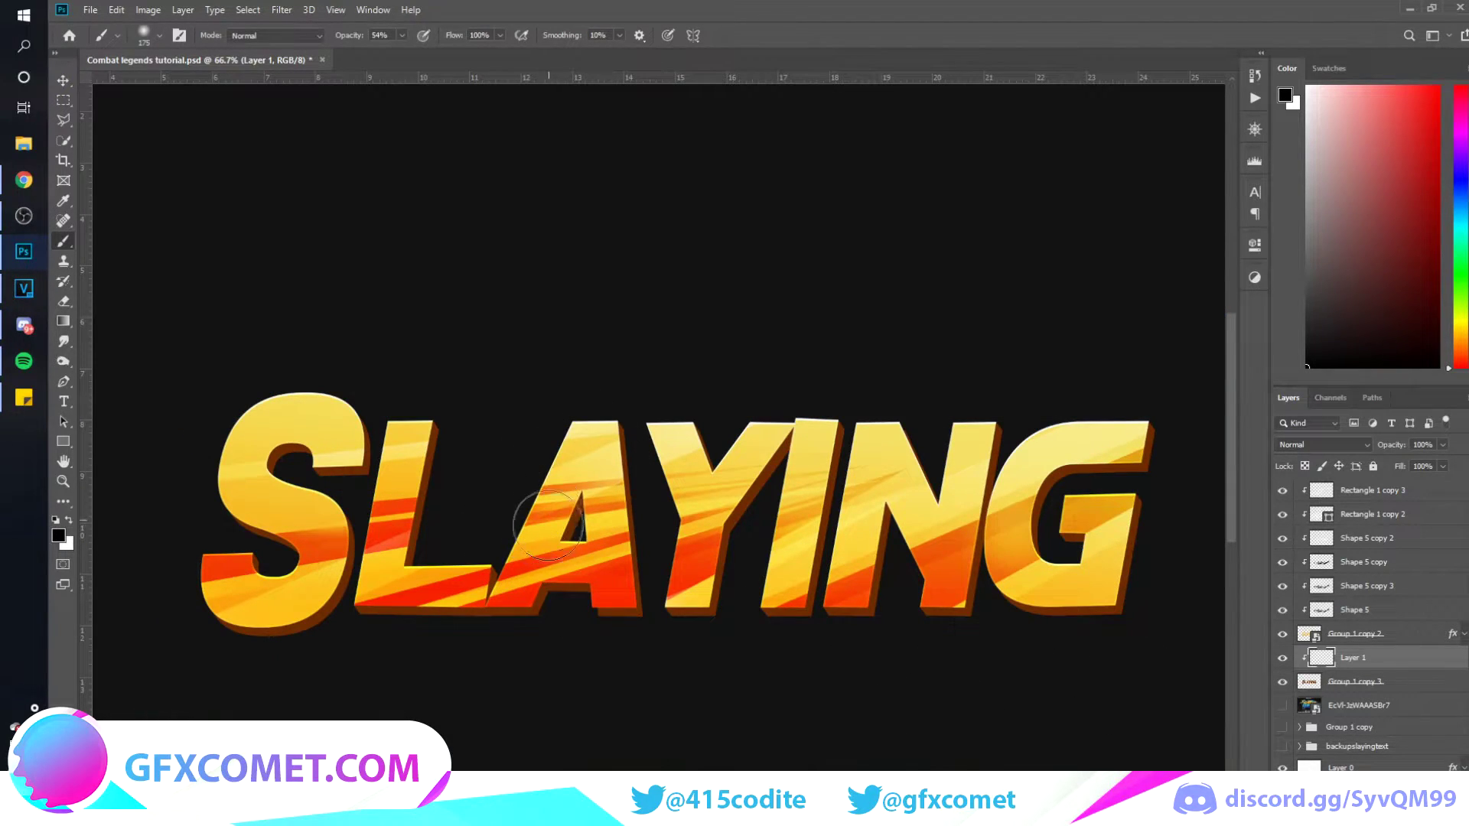
key(bracketleft)
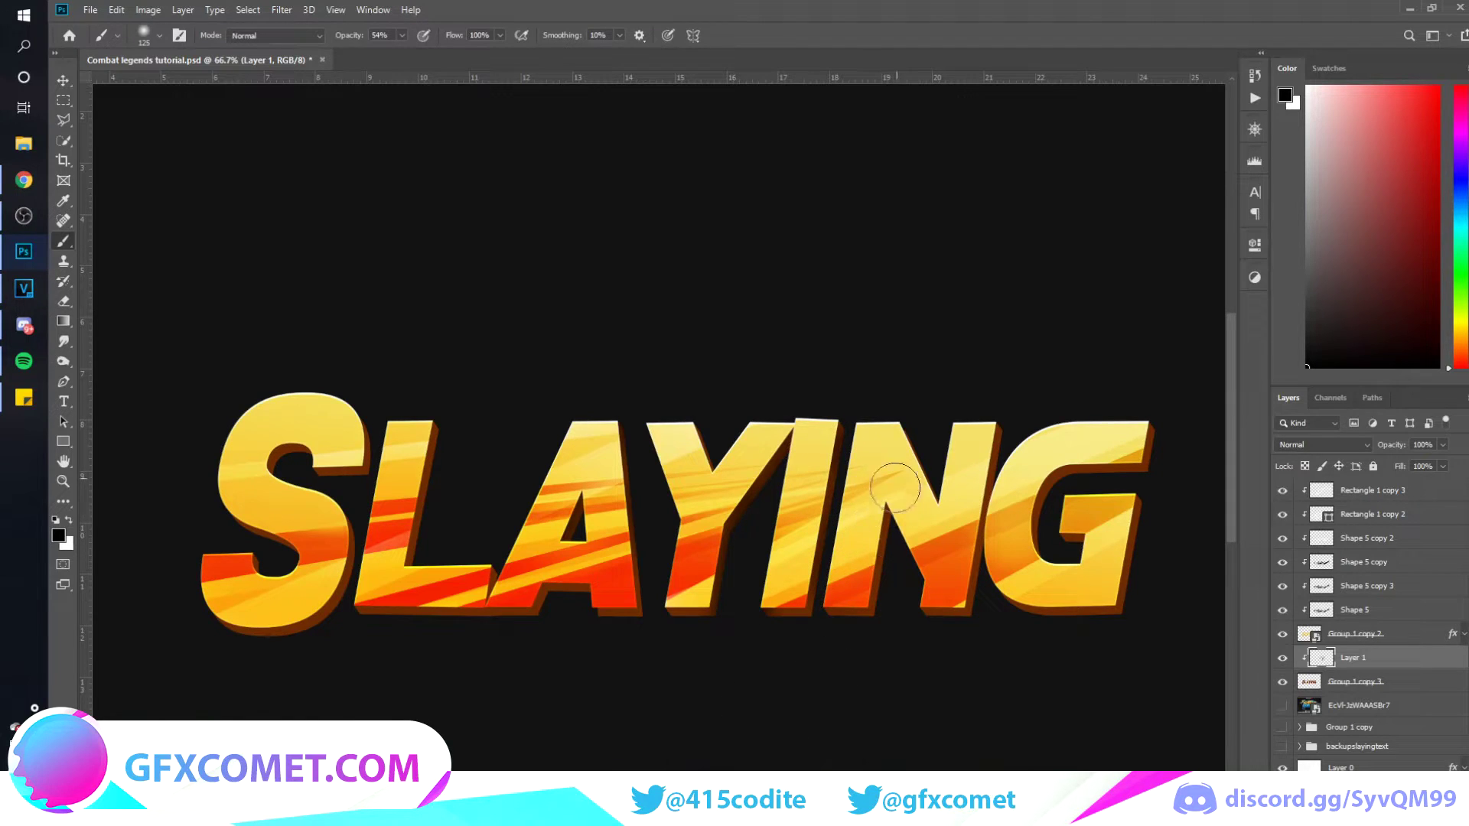
drag(980, 426, 984, 434)
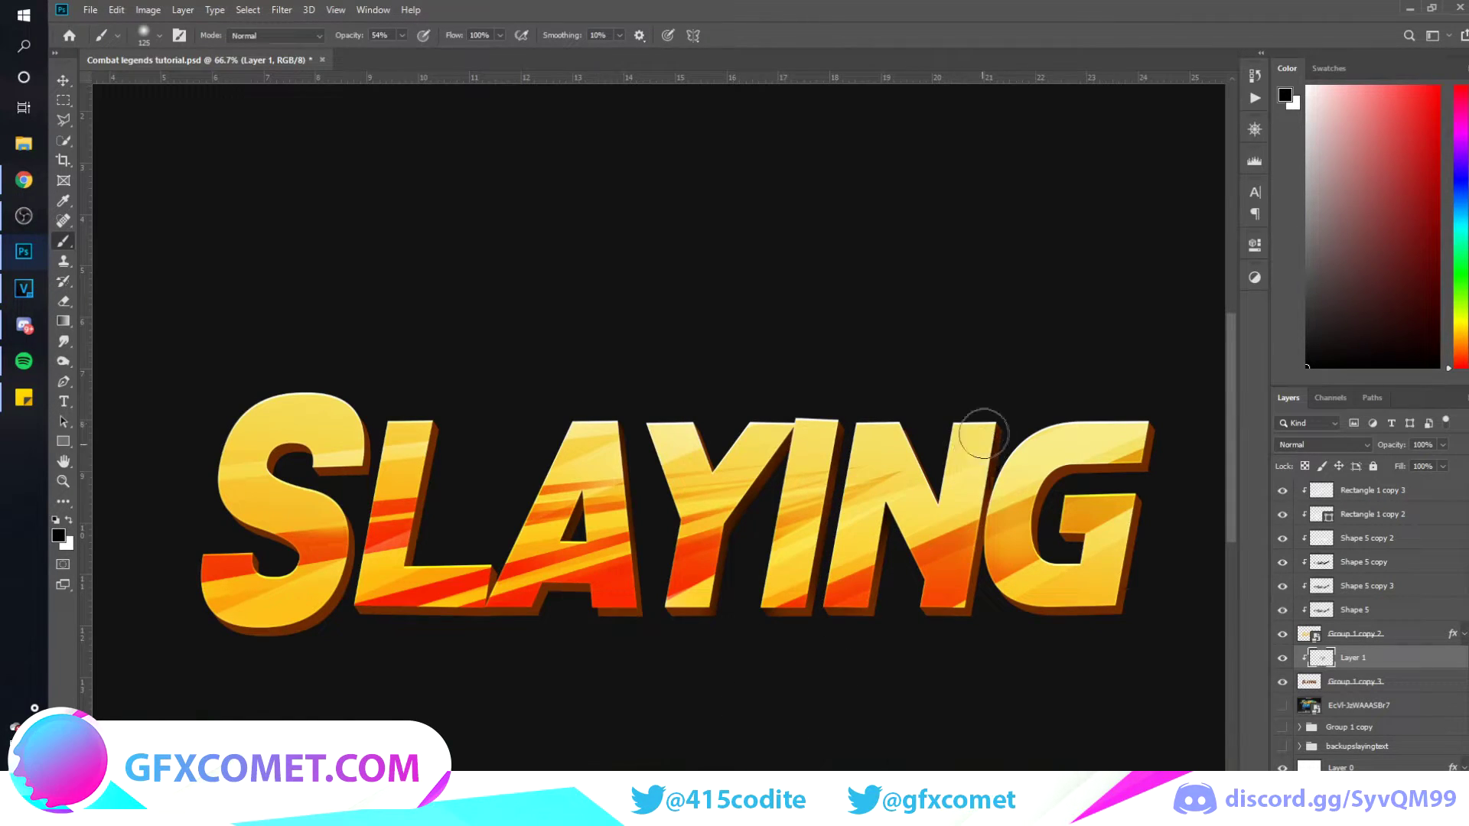
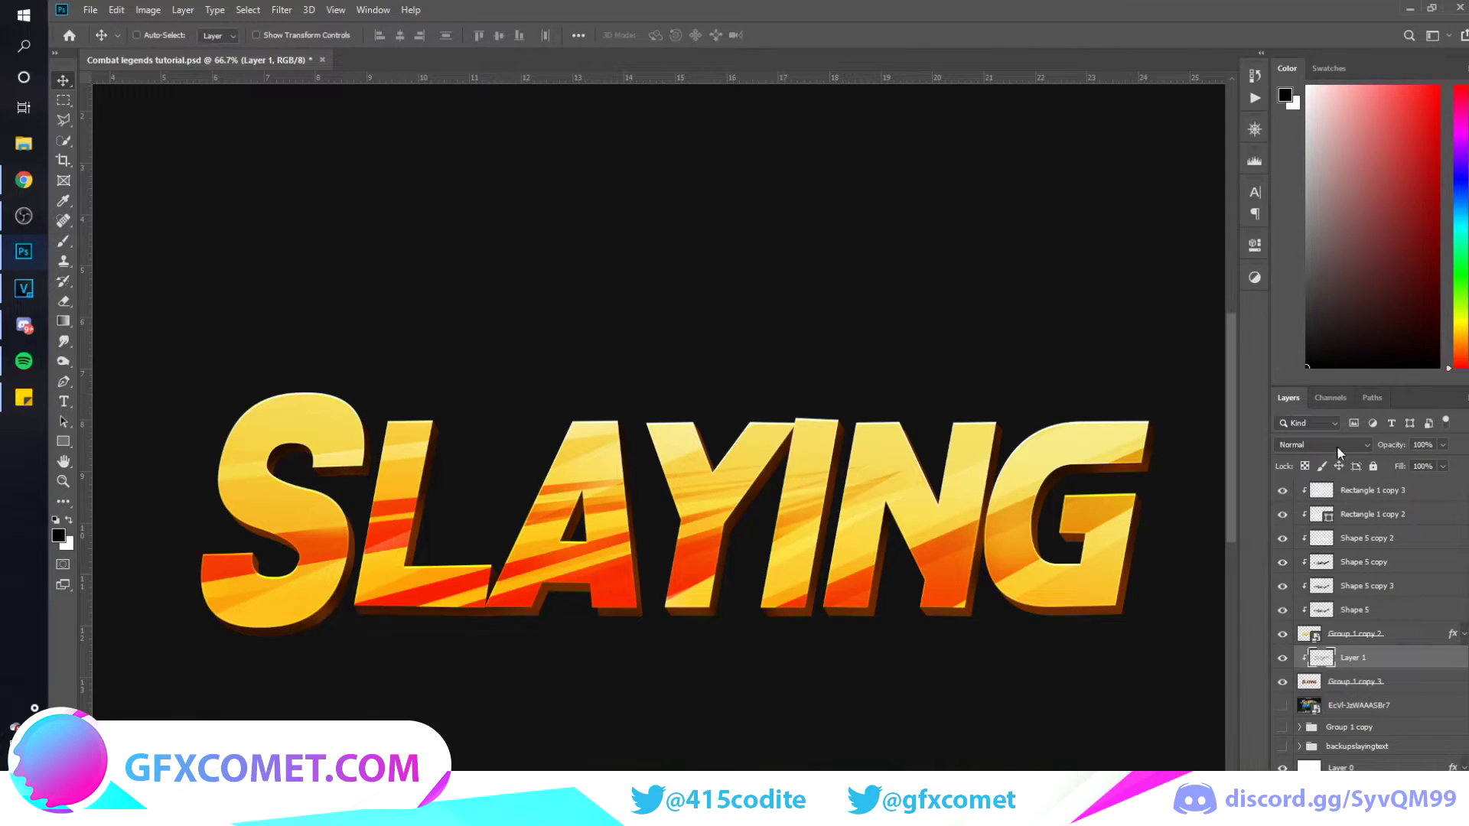
- Set Layer 1's blend mode to Overlay and add another new layer clipped above it
click(1361, 446)
click(1330, 630)
key(ctrl+shift+alt+n)
alt+click(1387, 671)
- Paint a white highlight along the S's lower extrusion on Layer 2 with a size 150 brush and set the layer to Overlay
key(b)
key(x)
key(bracketleft)
key(bracketleft)
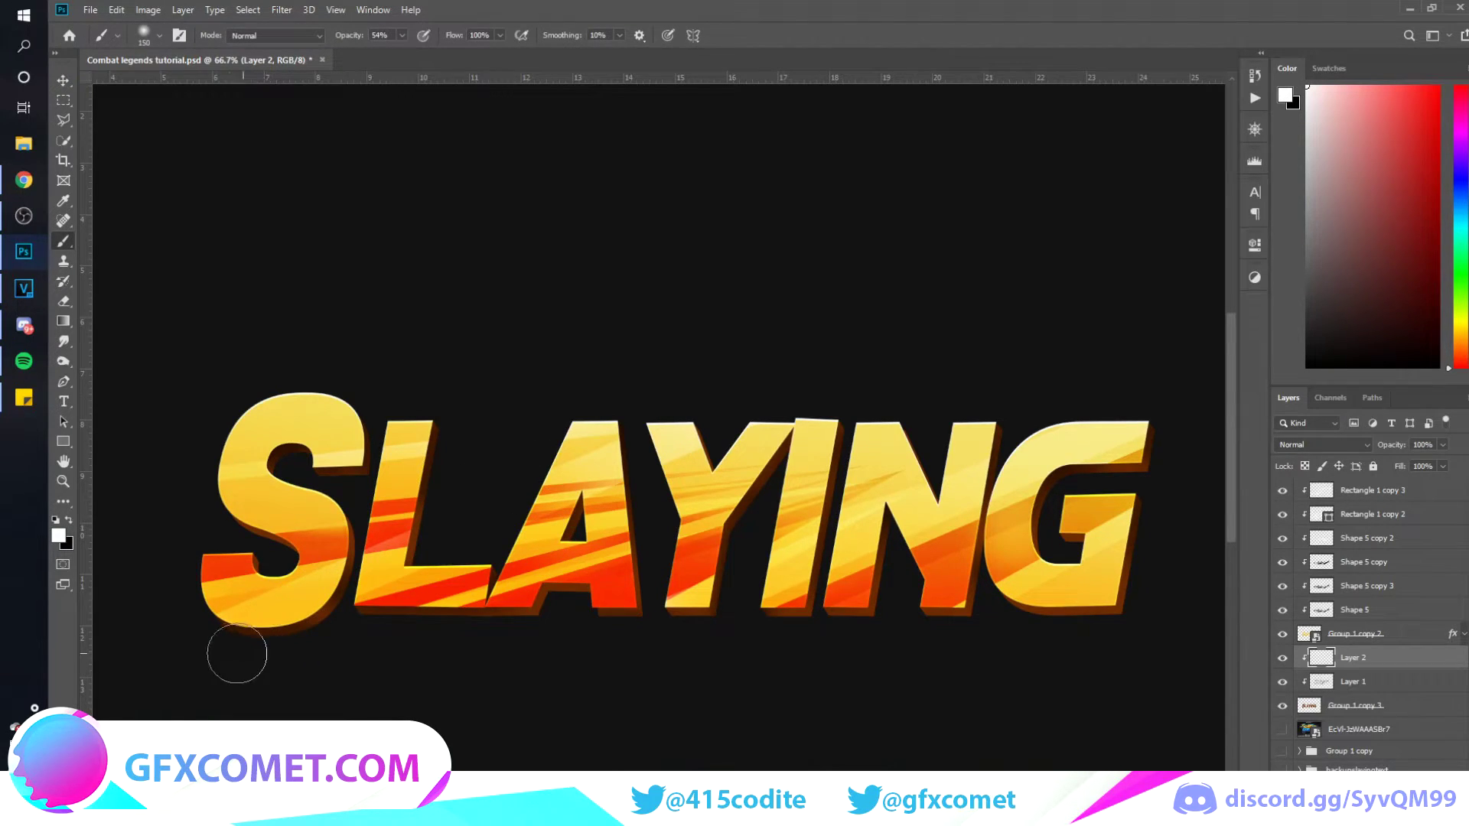
mouse_move(364, 593)
mouse_down()
mouse_move(333, 643)
mouse_move(200, 664)
mouse_up()
key(ctrl+z)
drag(310, 649, 252, 661)
click(1283, 447)
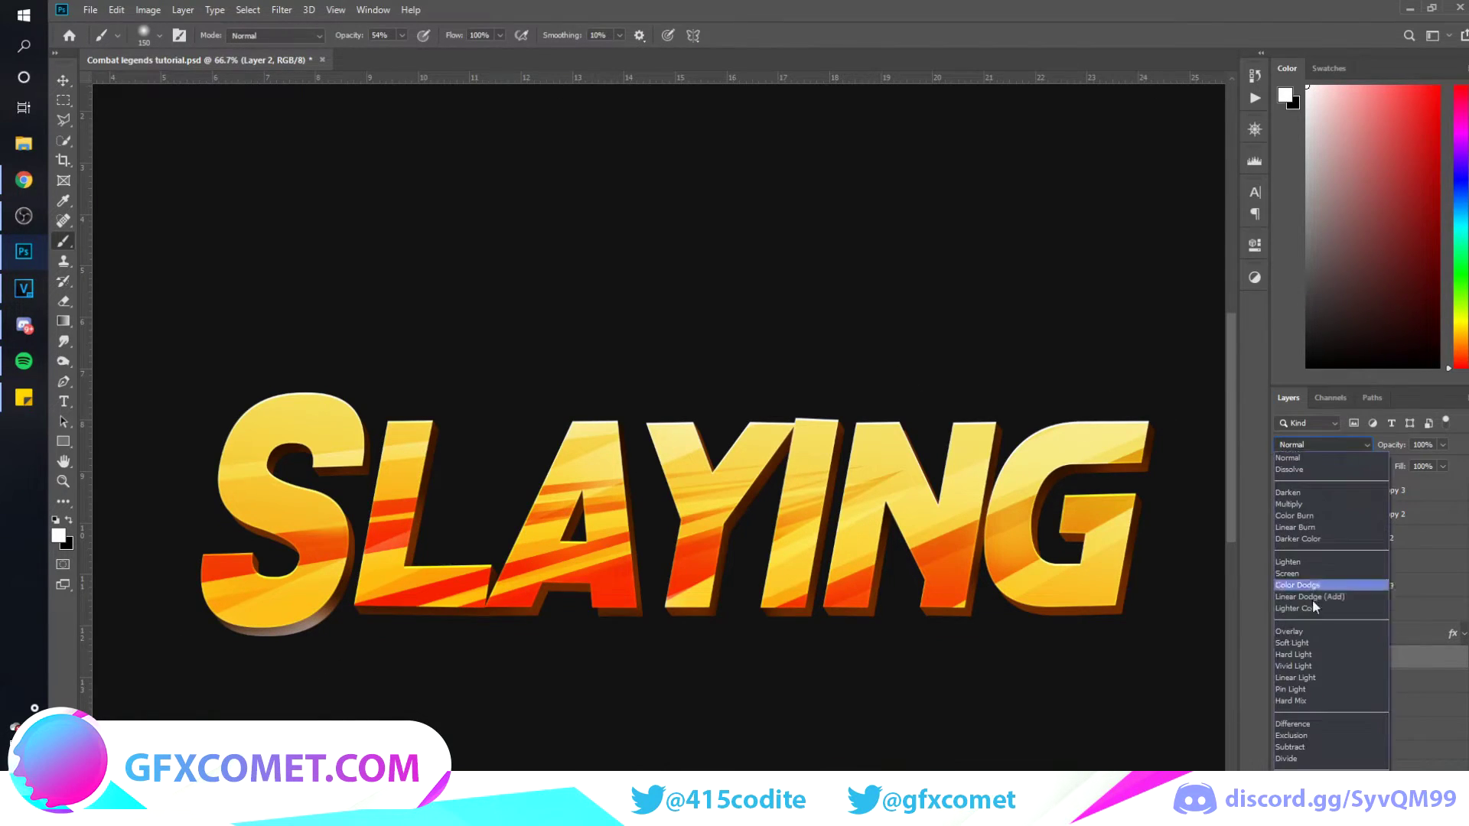
click(1305, 630)
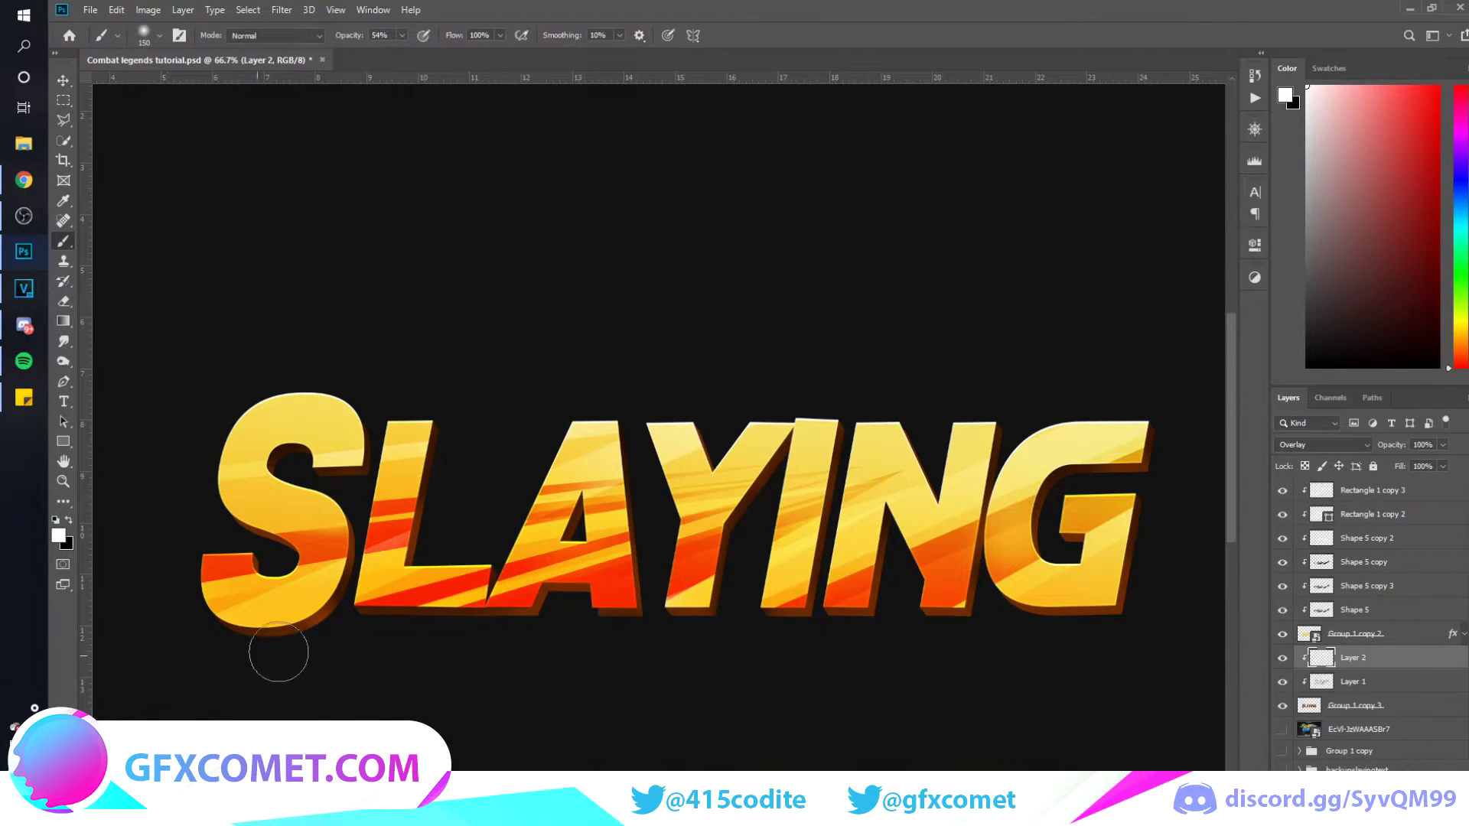
- Paint white highlights along the lower extrusion edges of the other letters with a size 125 brush and reduce Layer 2's opacity
key(bracketleft)
key(bracketleft)
key(bracketleft)
key(bracketleft)
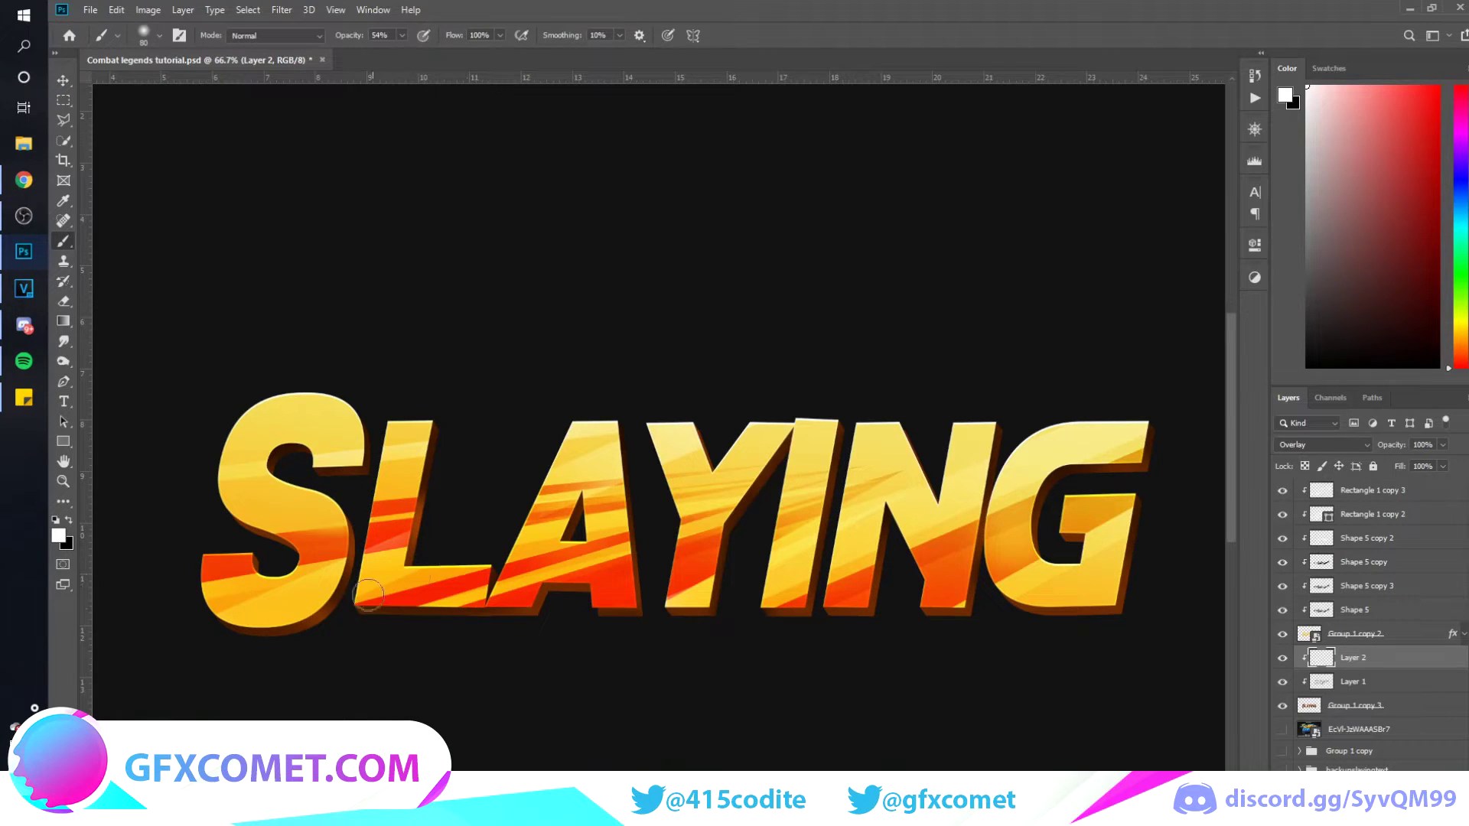
key(bracketright)
key(bracketright)
key(bracketright)
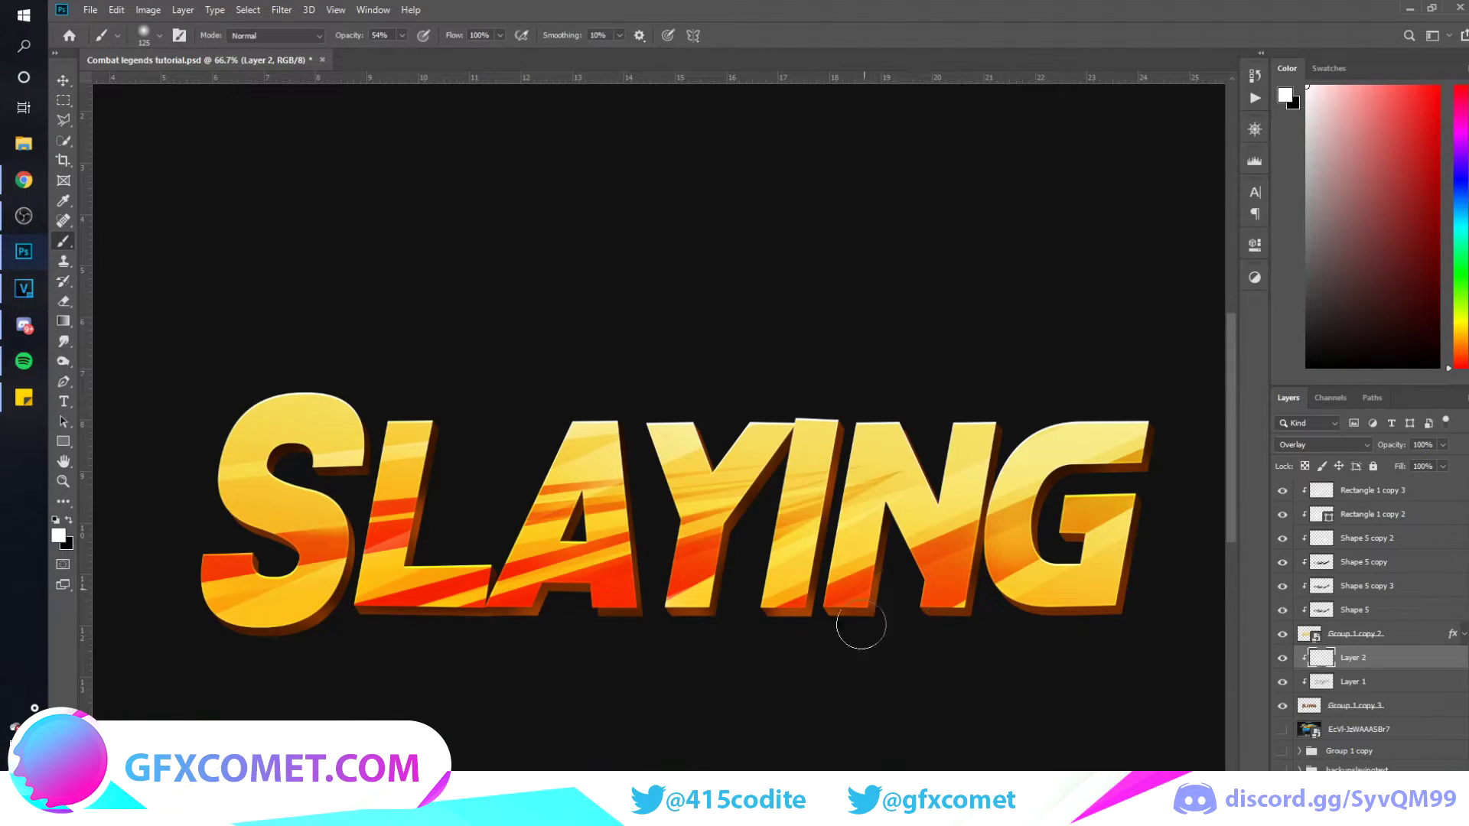
key(v)
key(2)
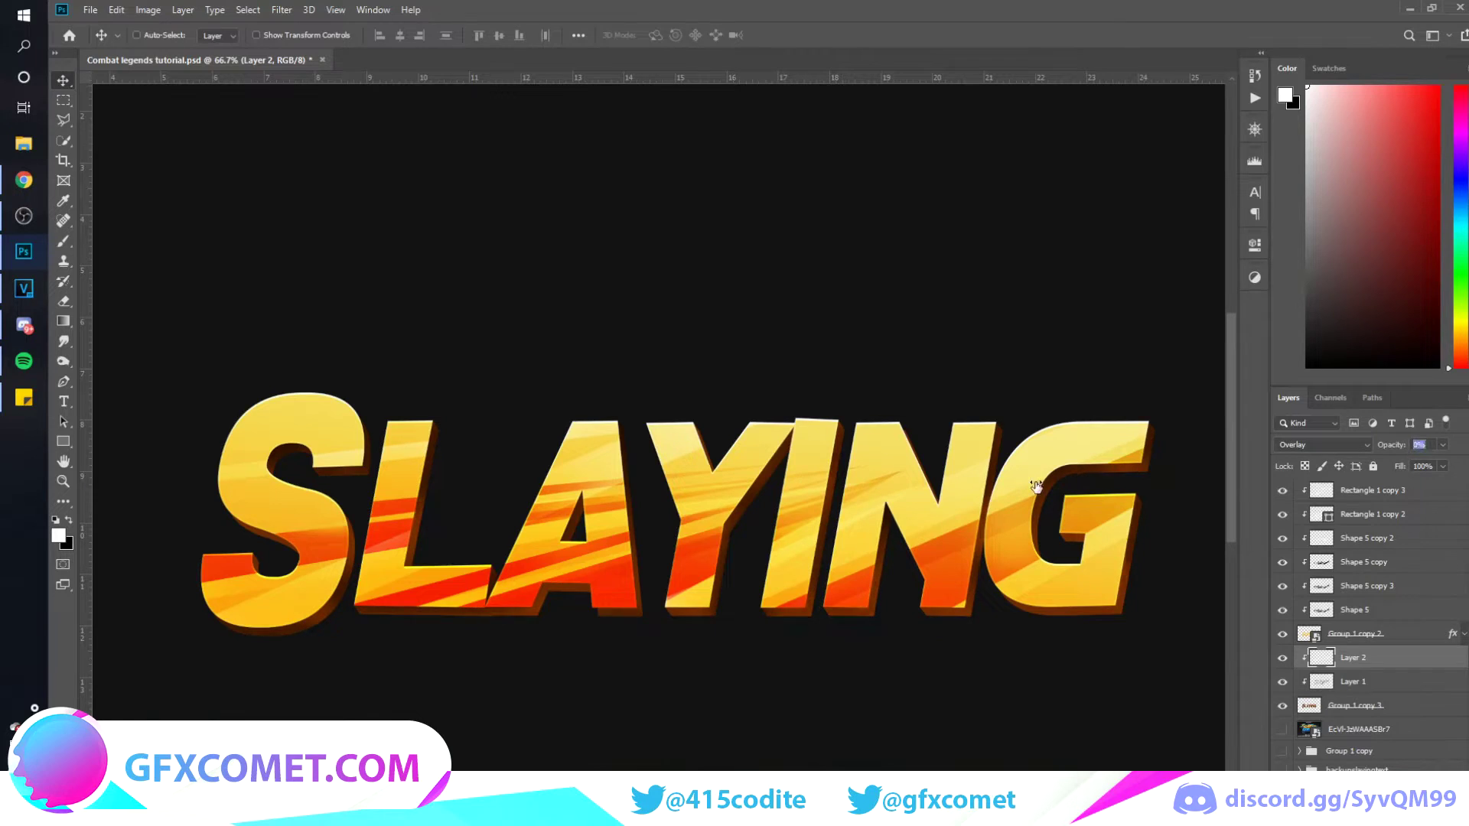
- Add an Inner Shadow to Group 1 copy 3 with a distance of 0 px and Normal blend mode
right_click(1301, 705)
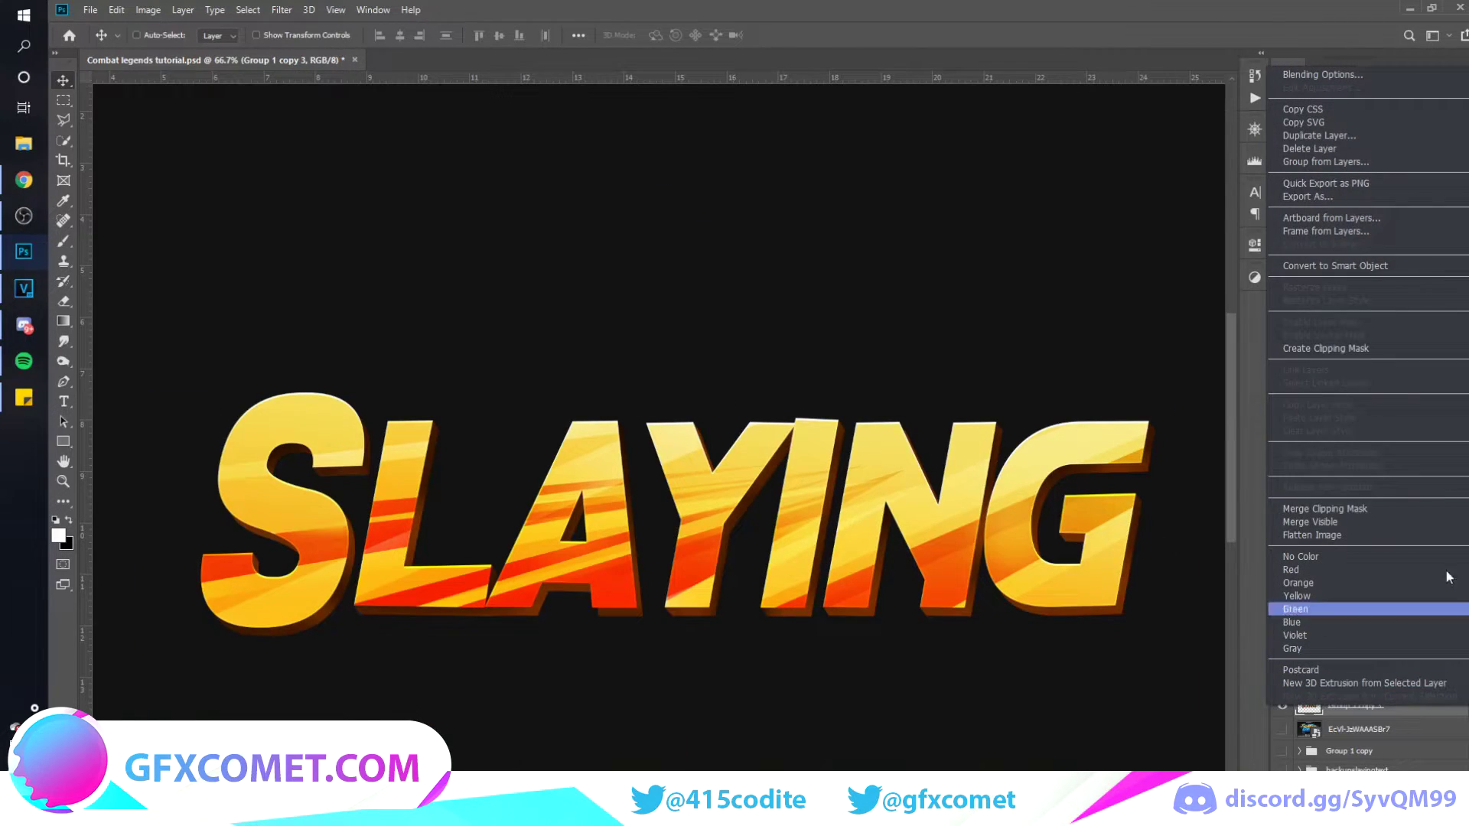
click(1318, 77)
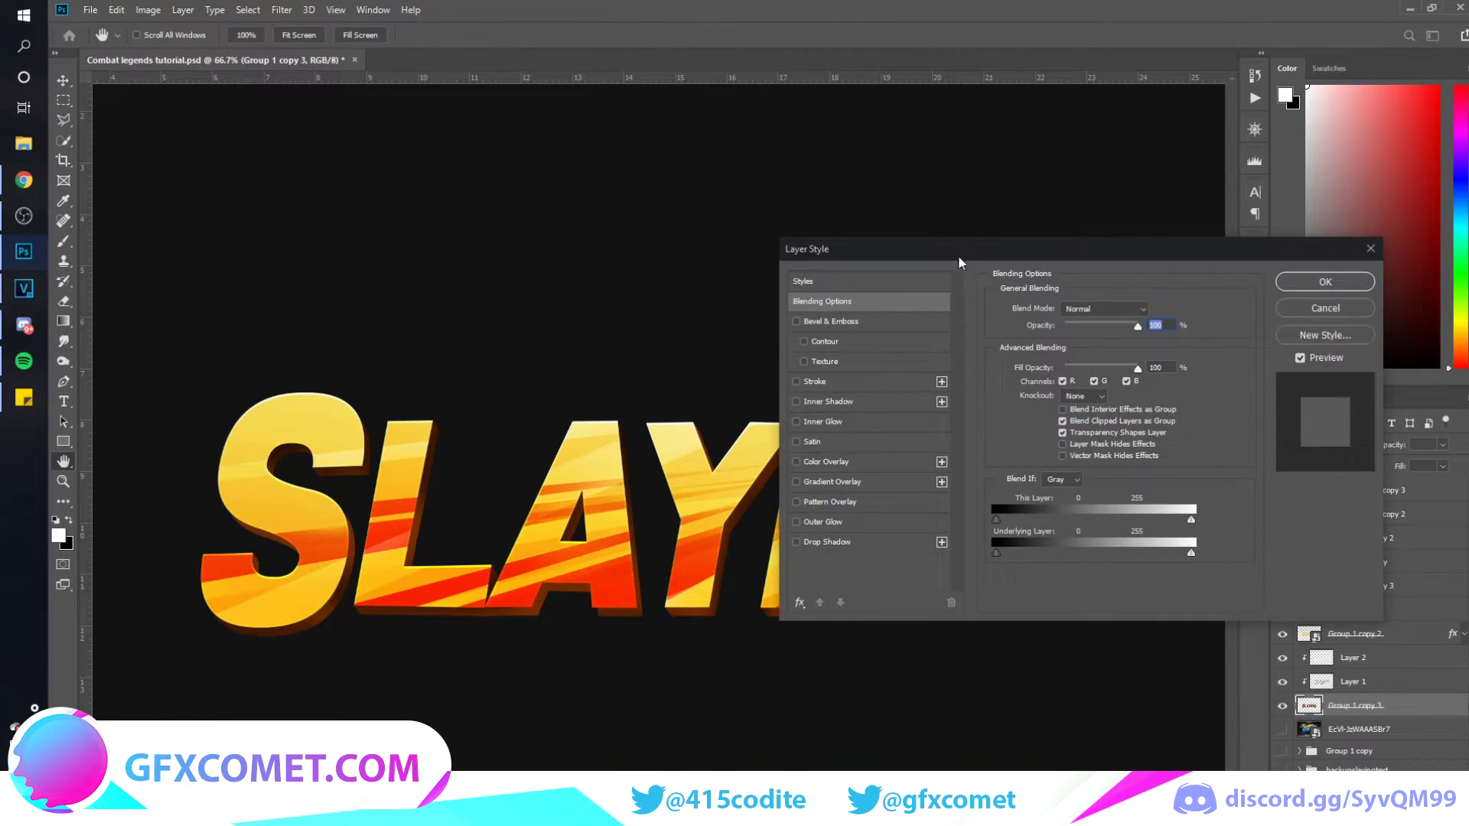
drag(958, 249, 1098, 235)
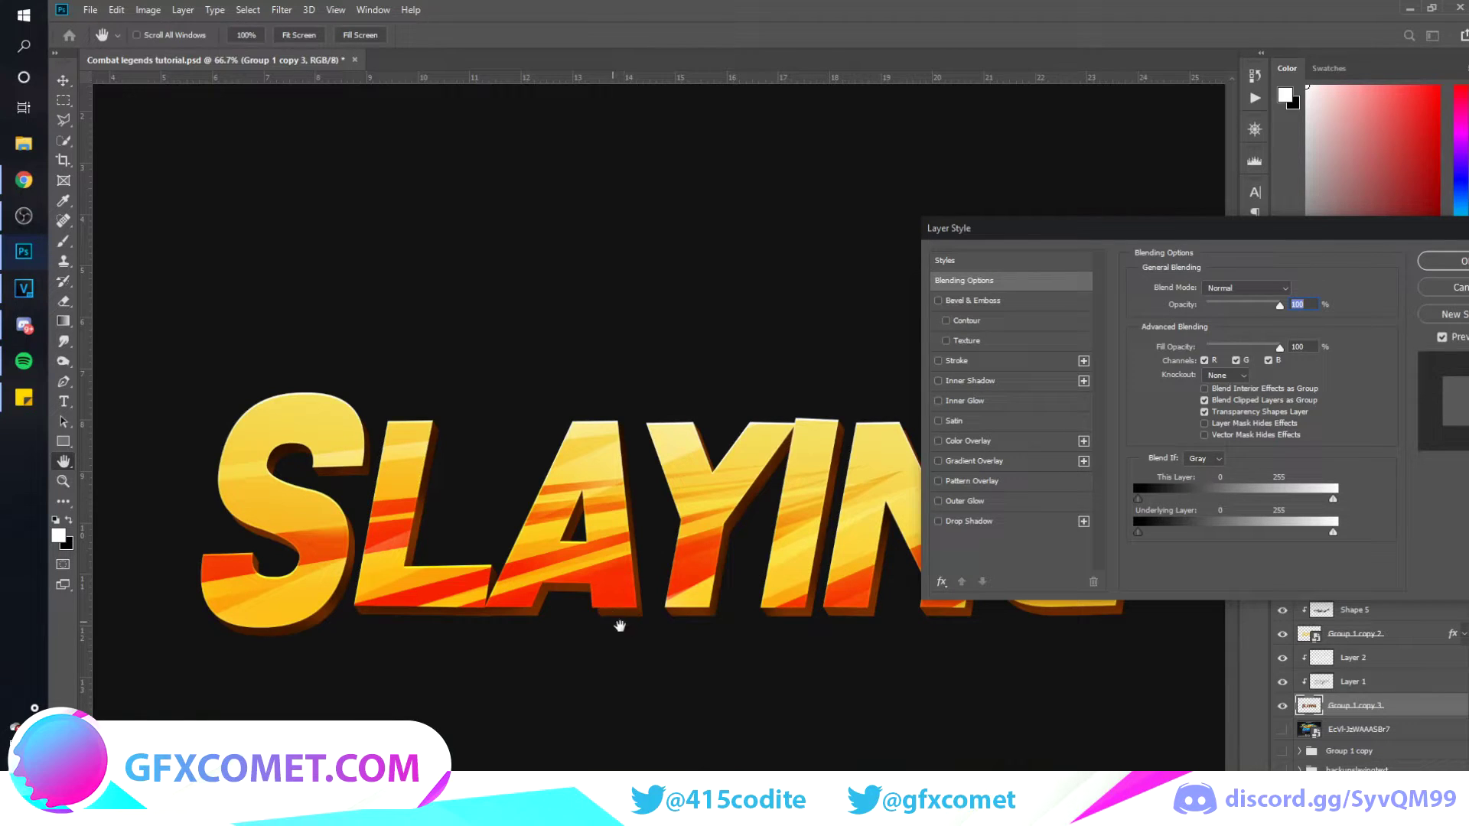
click(970, 380)
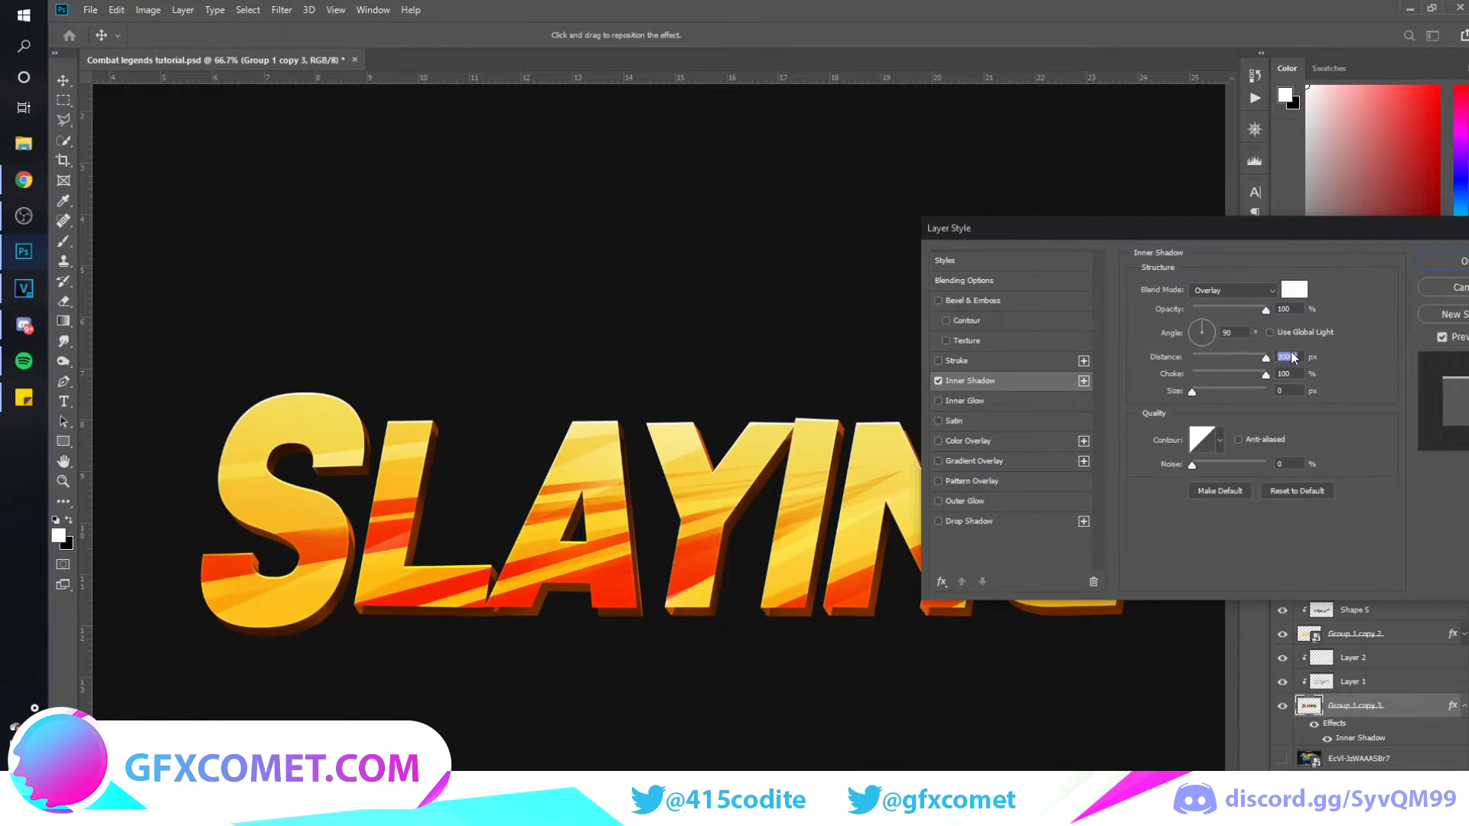
drag(1202, 356, 1217, 355)
click(1269, 293)
click(1231, 302)
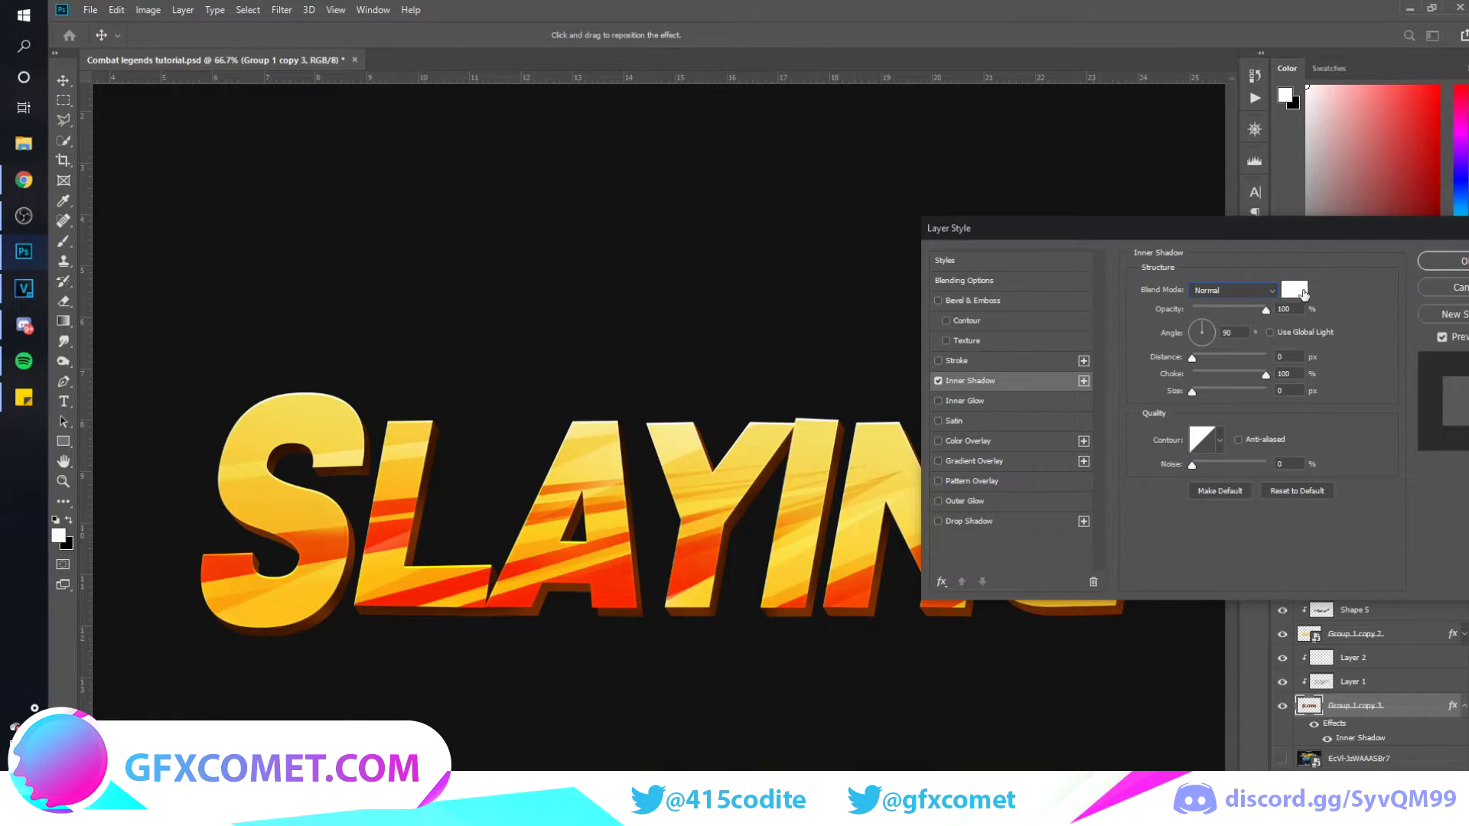
- Set the Inner Shadow to black, 0% choke, 43 px size and Overlay blend mode, lower its opacity and apply the style
click(1294, 289)
drag(1124, 625, 1025, 723)
click(1393, 505)
mouse_move(1193, 380)
mouse_down()
mouse_move(1147, 380)
mouse_move(1212, 397)
mouse_up()
click(1233, 291)
click(1217, 485)
drag(1265, 309, 1187, 312)
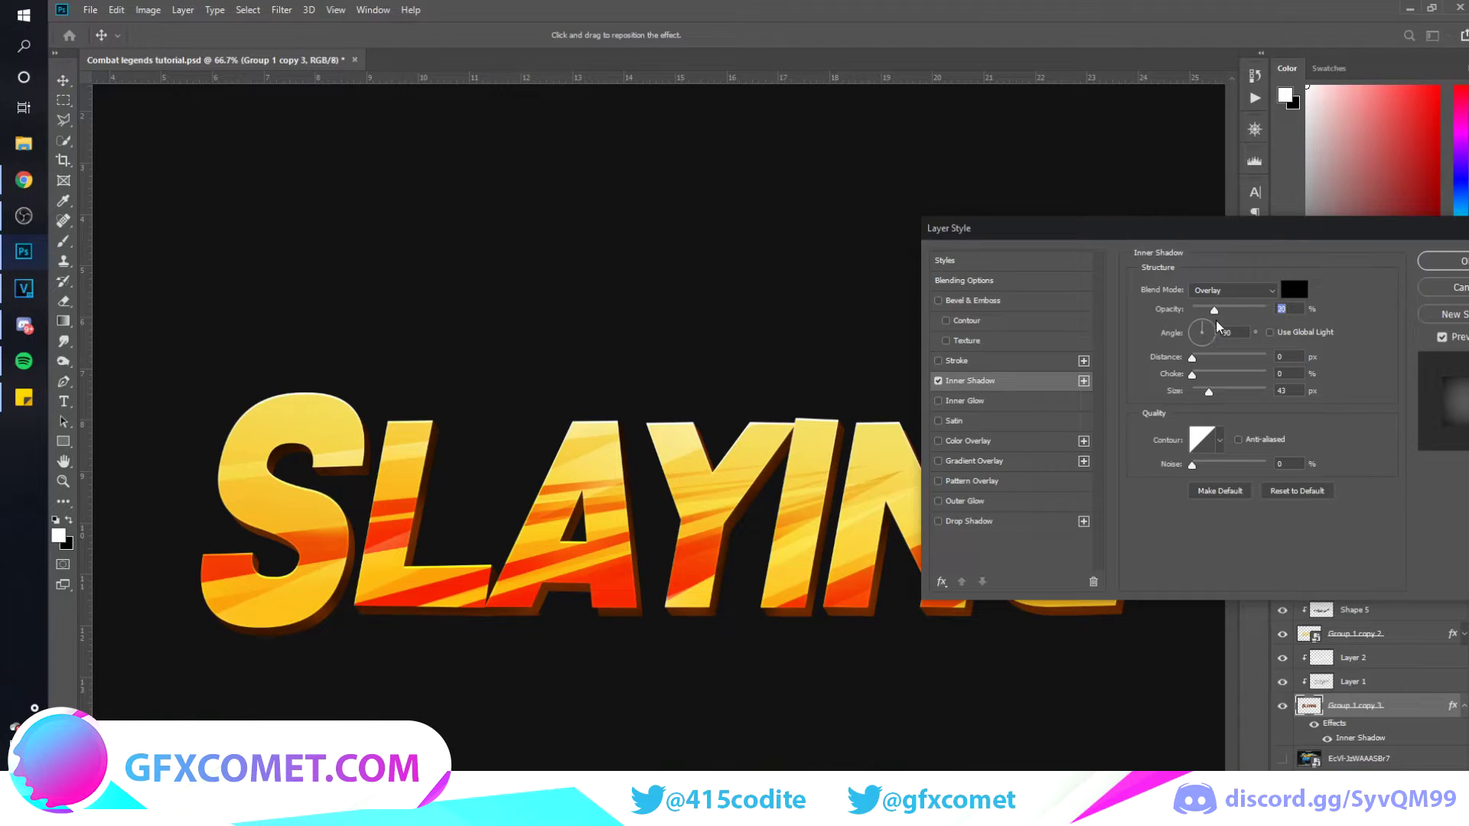
key(Return)
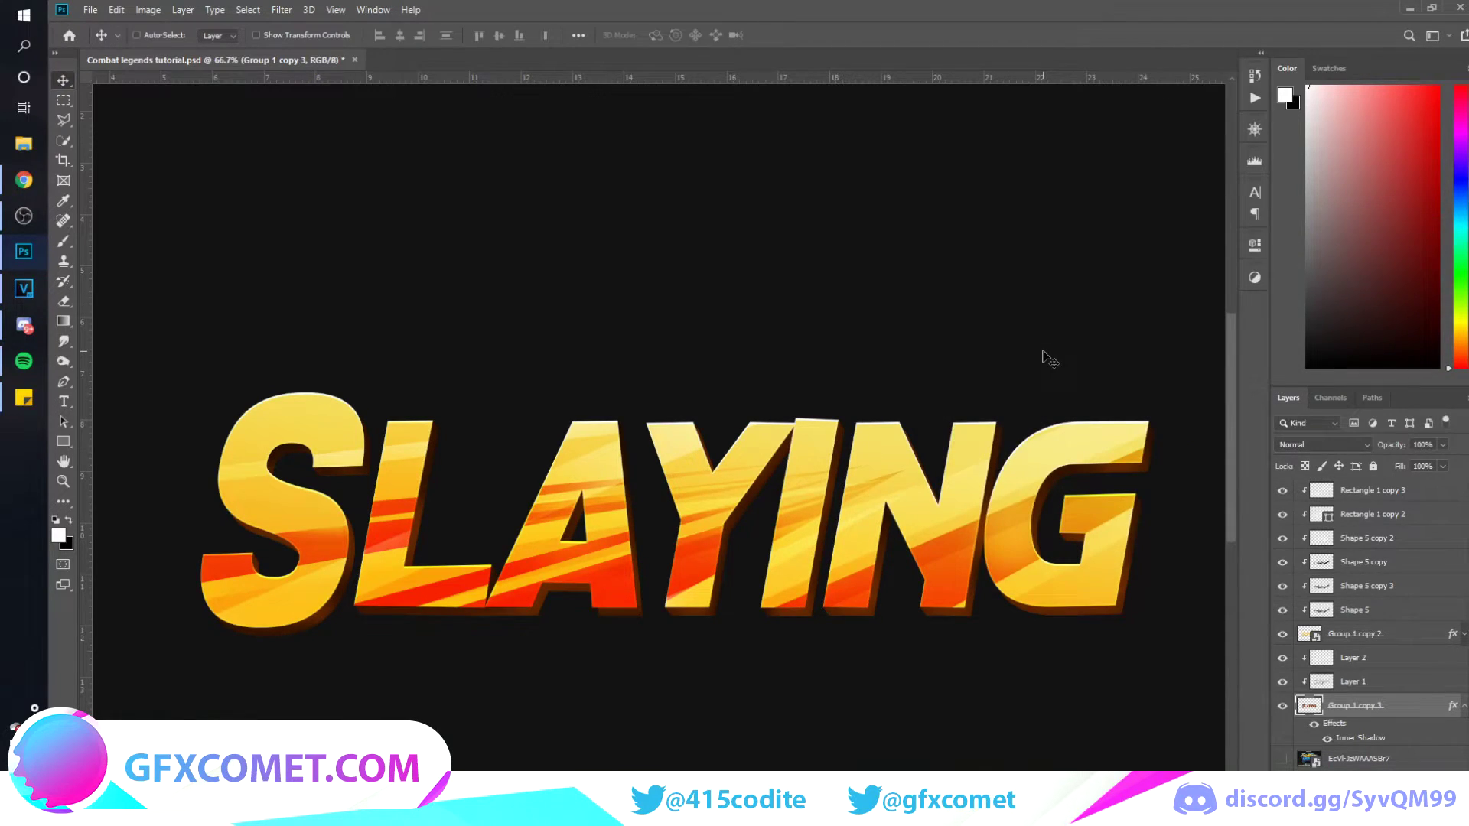
- Save the document and show the reference image beneath the SLAYING lettering
key(ctrl+minus)
key(ctrl+minus)
key(ctrl+minus)
key(ctrl+plus)
key(ctrl+plus)
key(ctrl+s)
click(1282, 758)
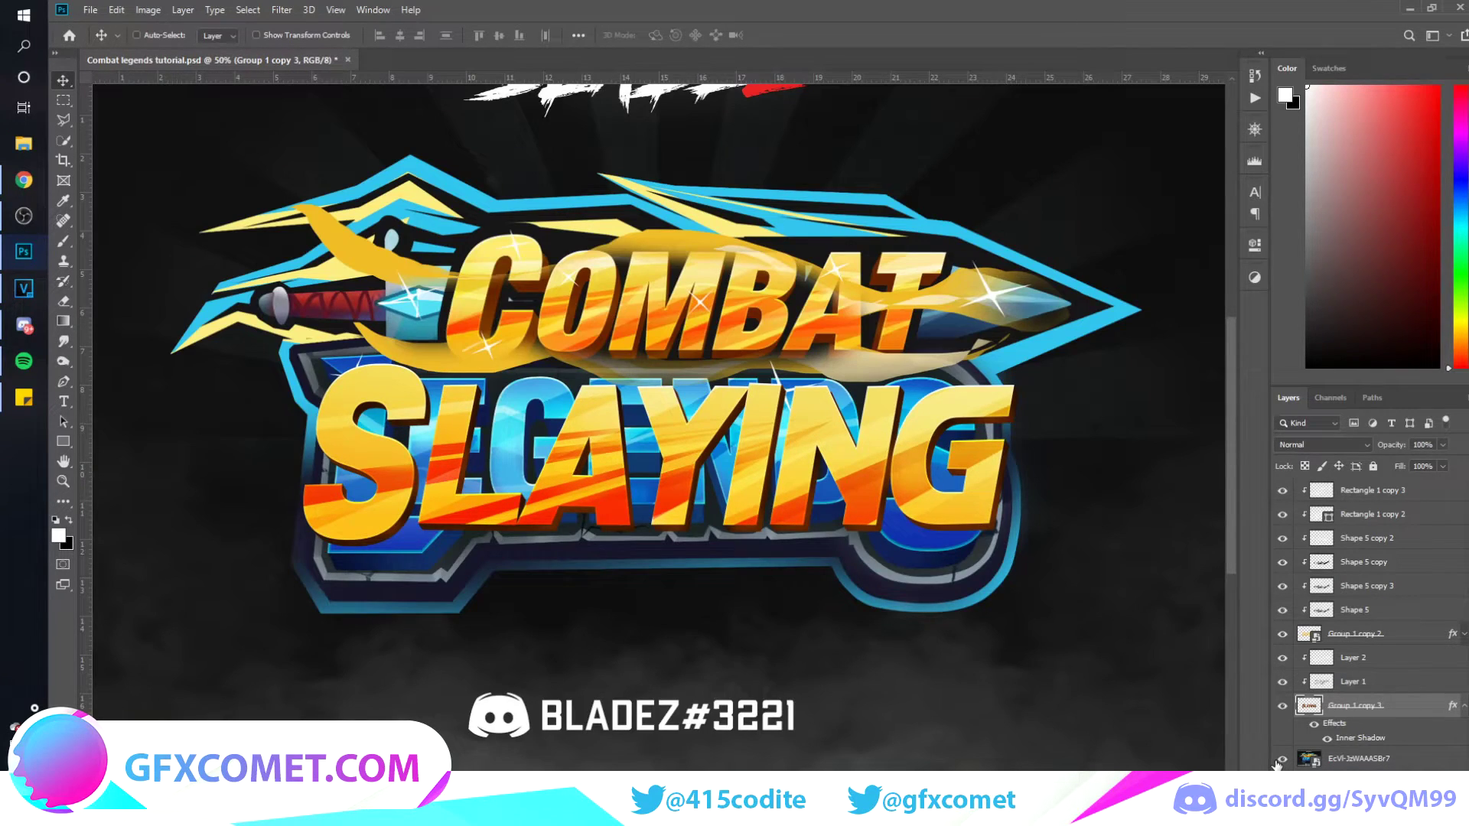
- Compare the SLAYING lettering with the reference image and bring the reference layer above all other layers
click(1282, 759)
click(1282, 759)
click(1282, 759)
click(1282, 759)
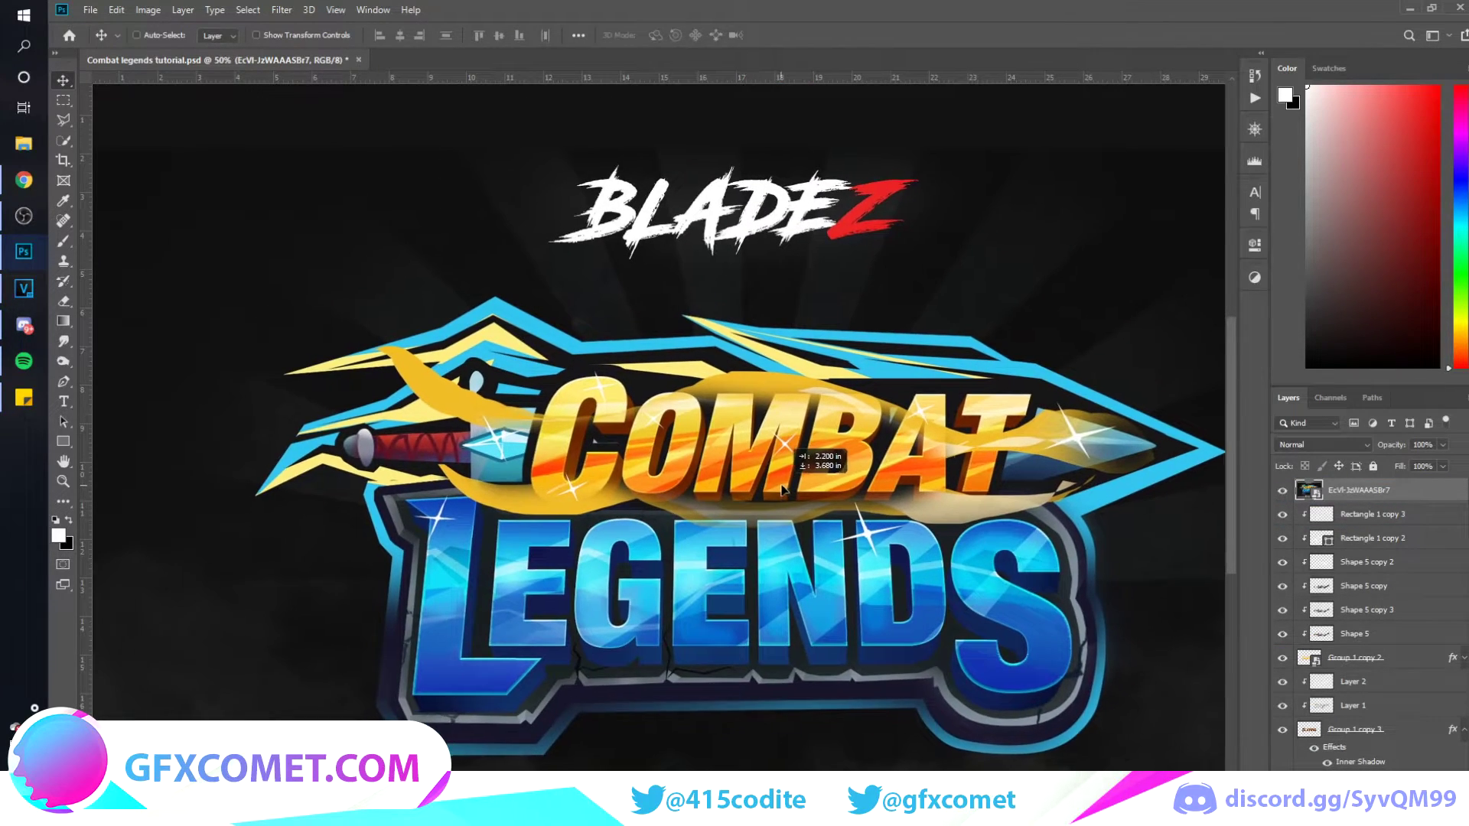
- Draw a white circle about 94 px across in the empty area to the left of the reference logo
right_click(67, 446)
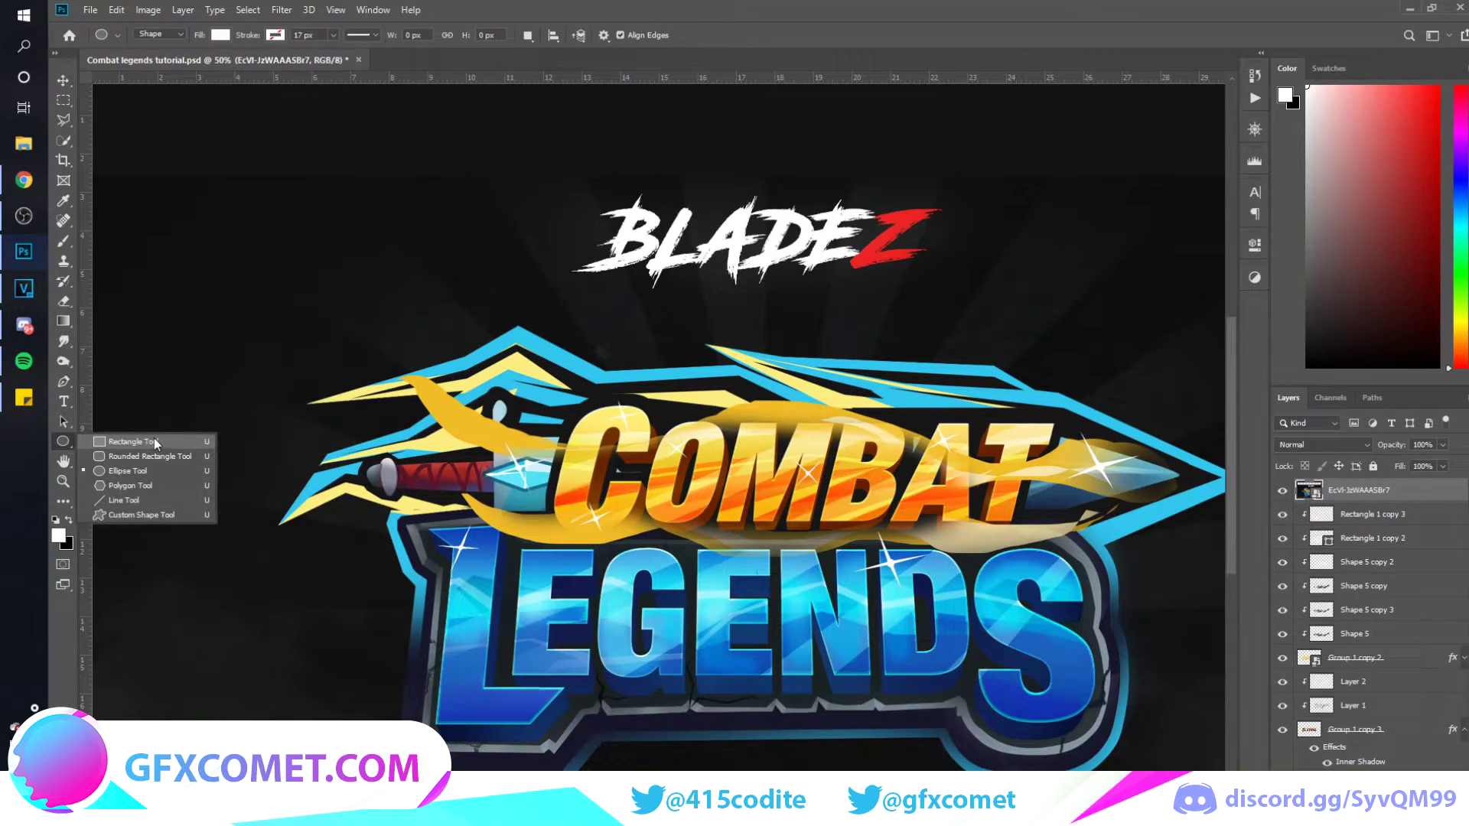
click(151, 473)
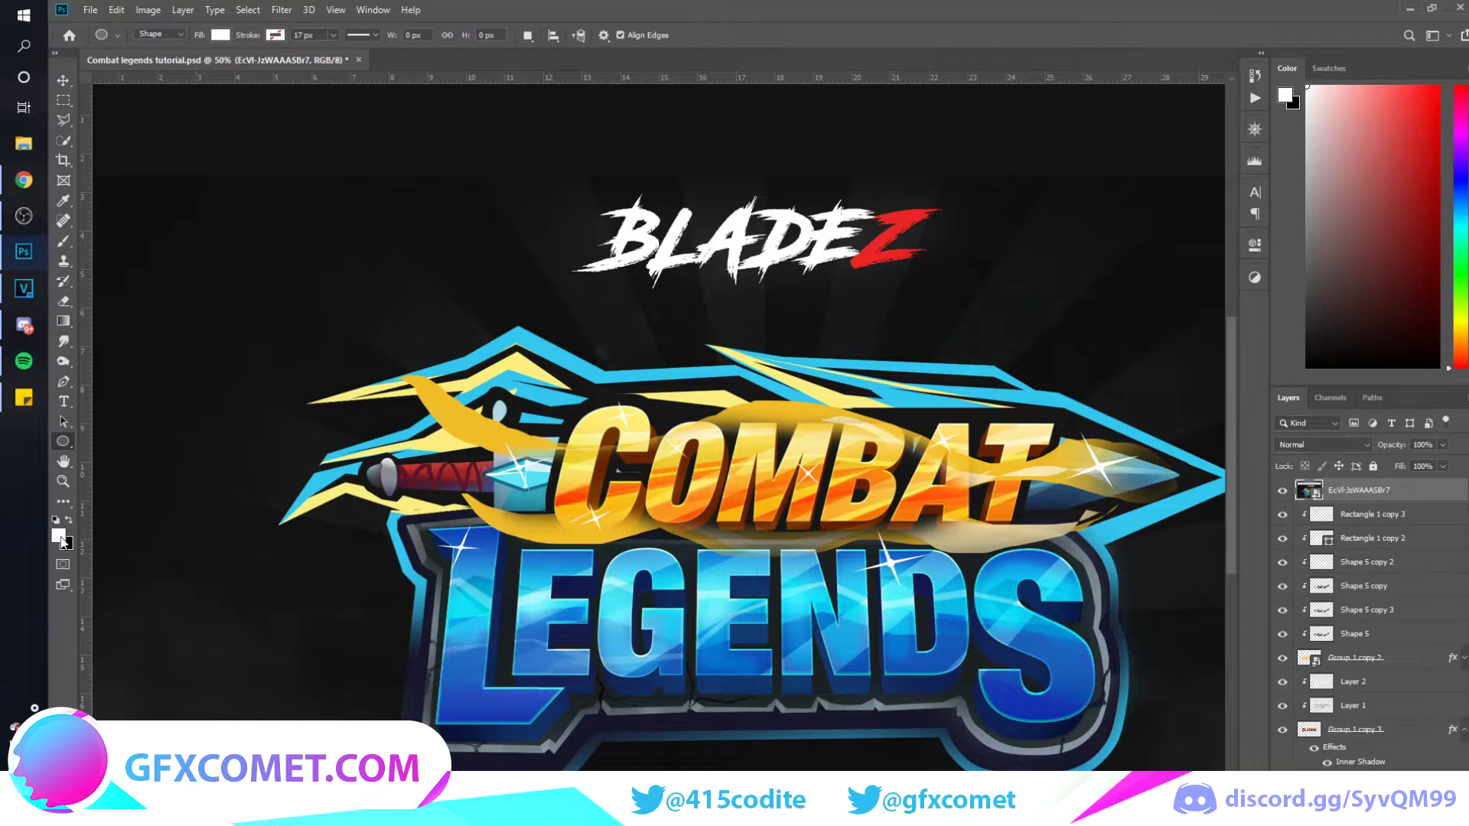
drag(286, 632, 322, 596)
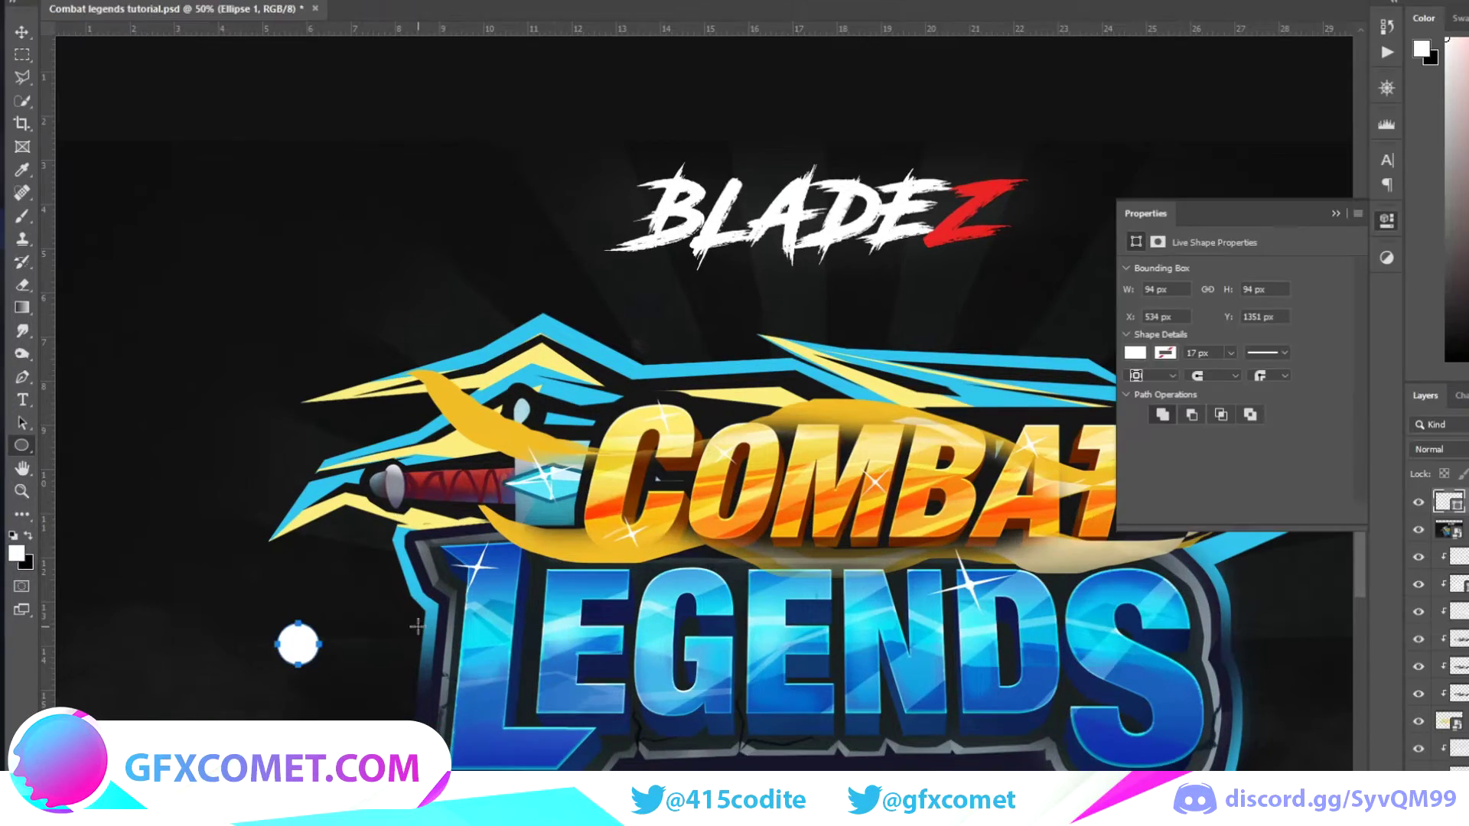
key(v)
drag(298, 644, 277, 663)
- Draw a narrow white triangular spike rising from the circle with the Pen tool on a new layer
click(21, 381)
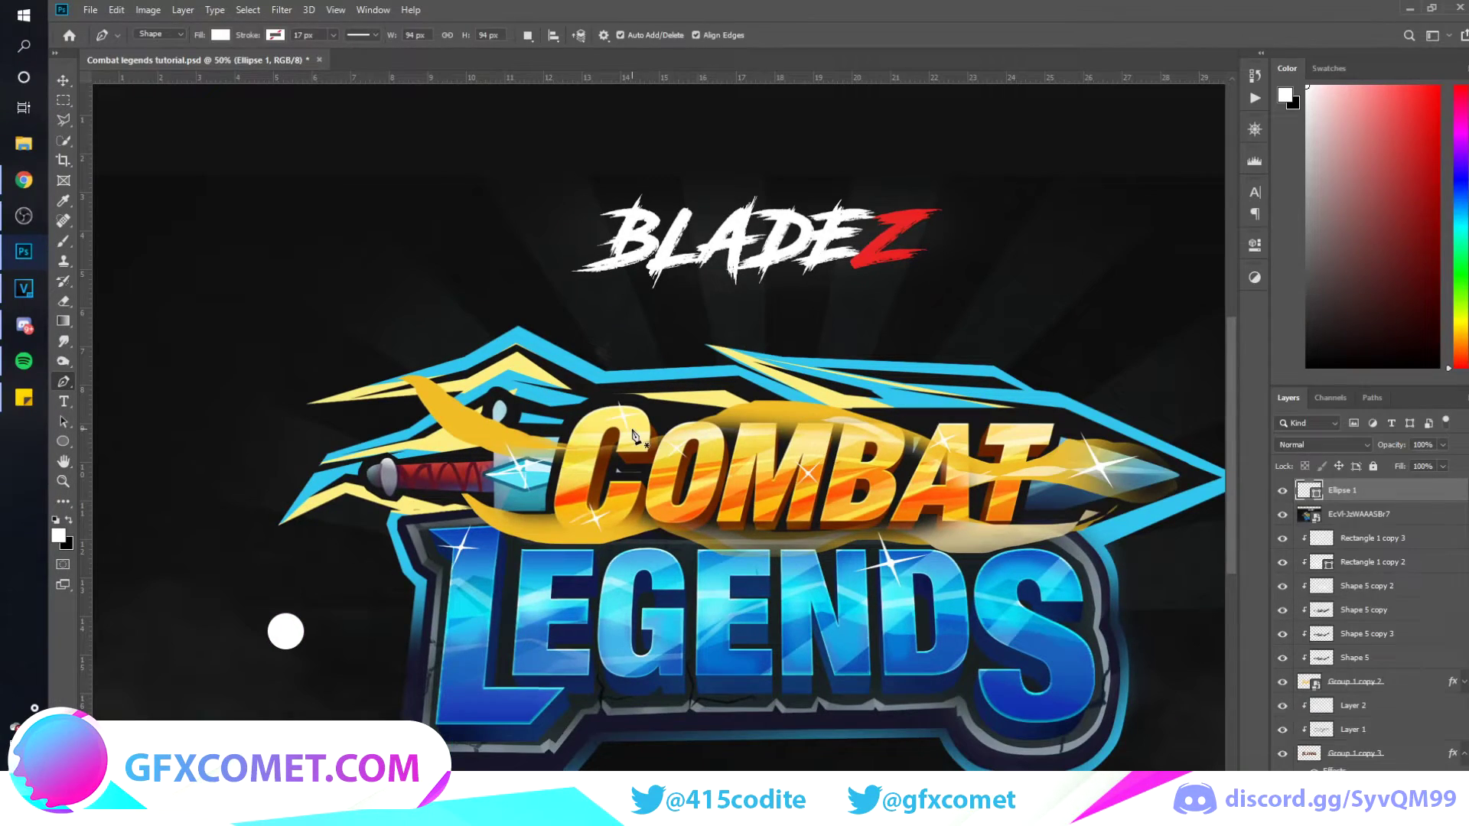
key(ctrl+shift+alt+n)
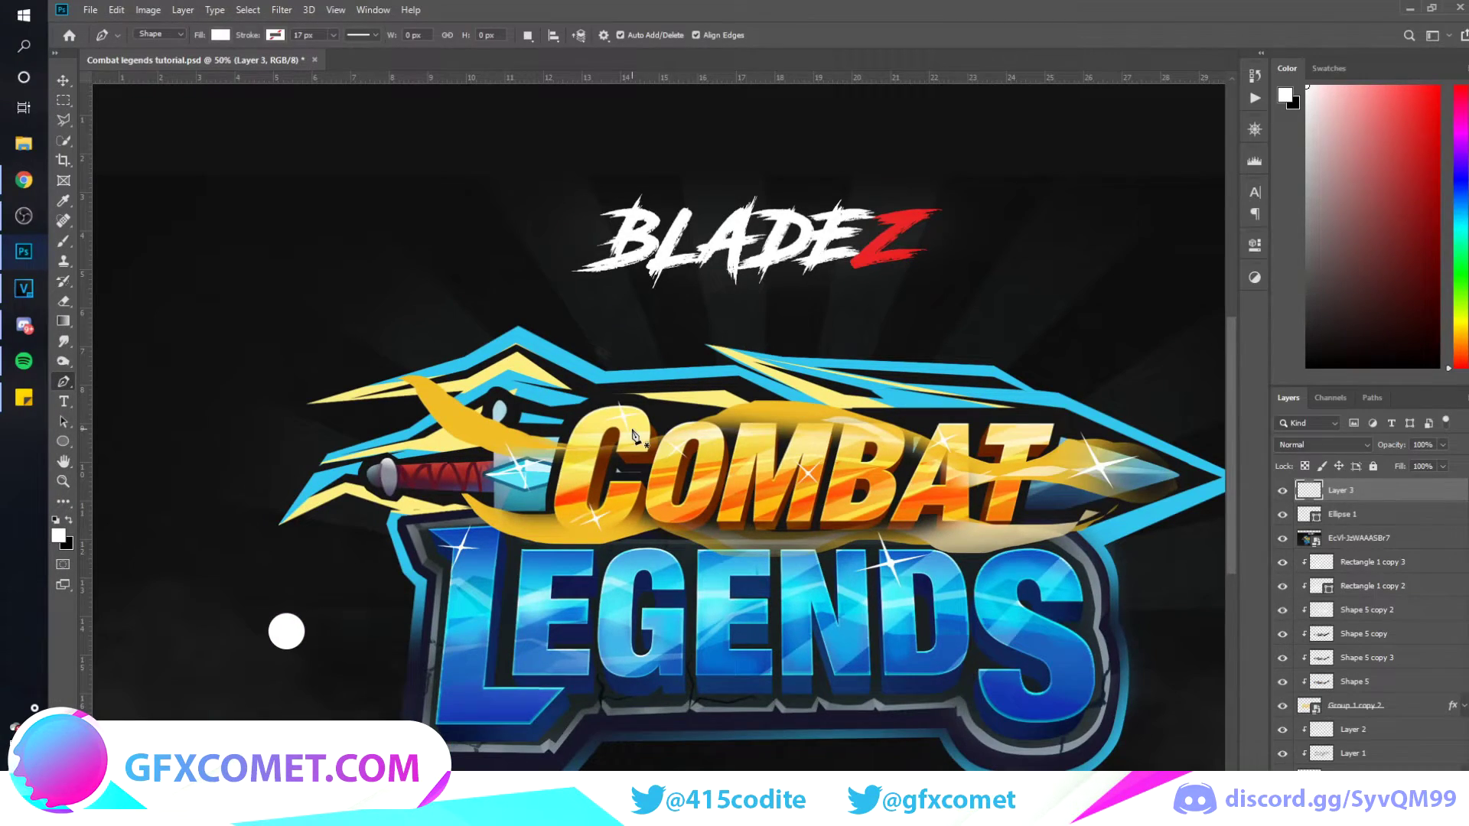
key(ctrl+plus)
key(ctrl+plus)
scroll(663, 498, down, 5)
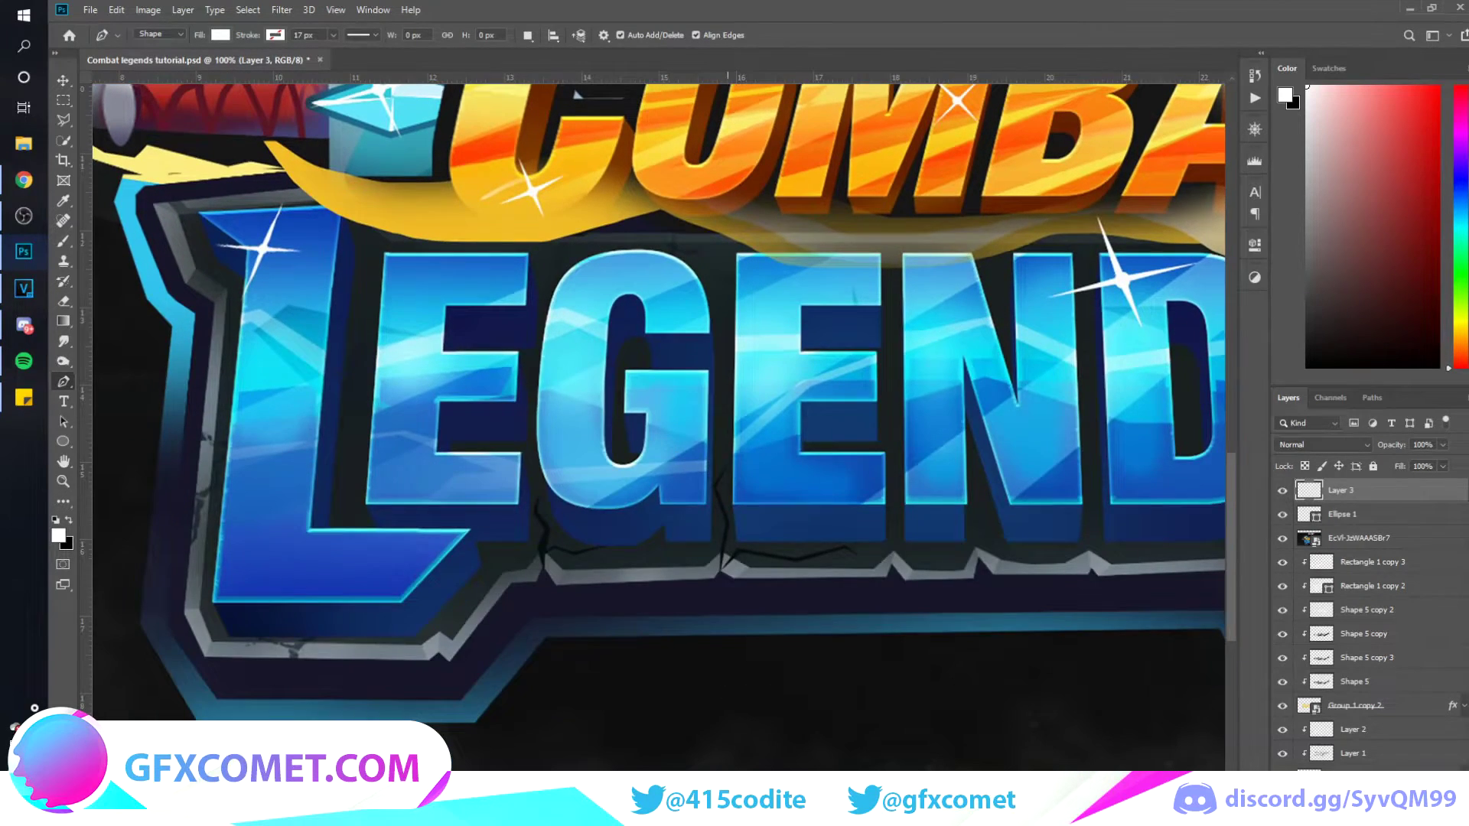
scroll(673, 502, left, 3)
scroll(528, 466, left, 4)
scroll(528, 466, up, 3)
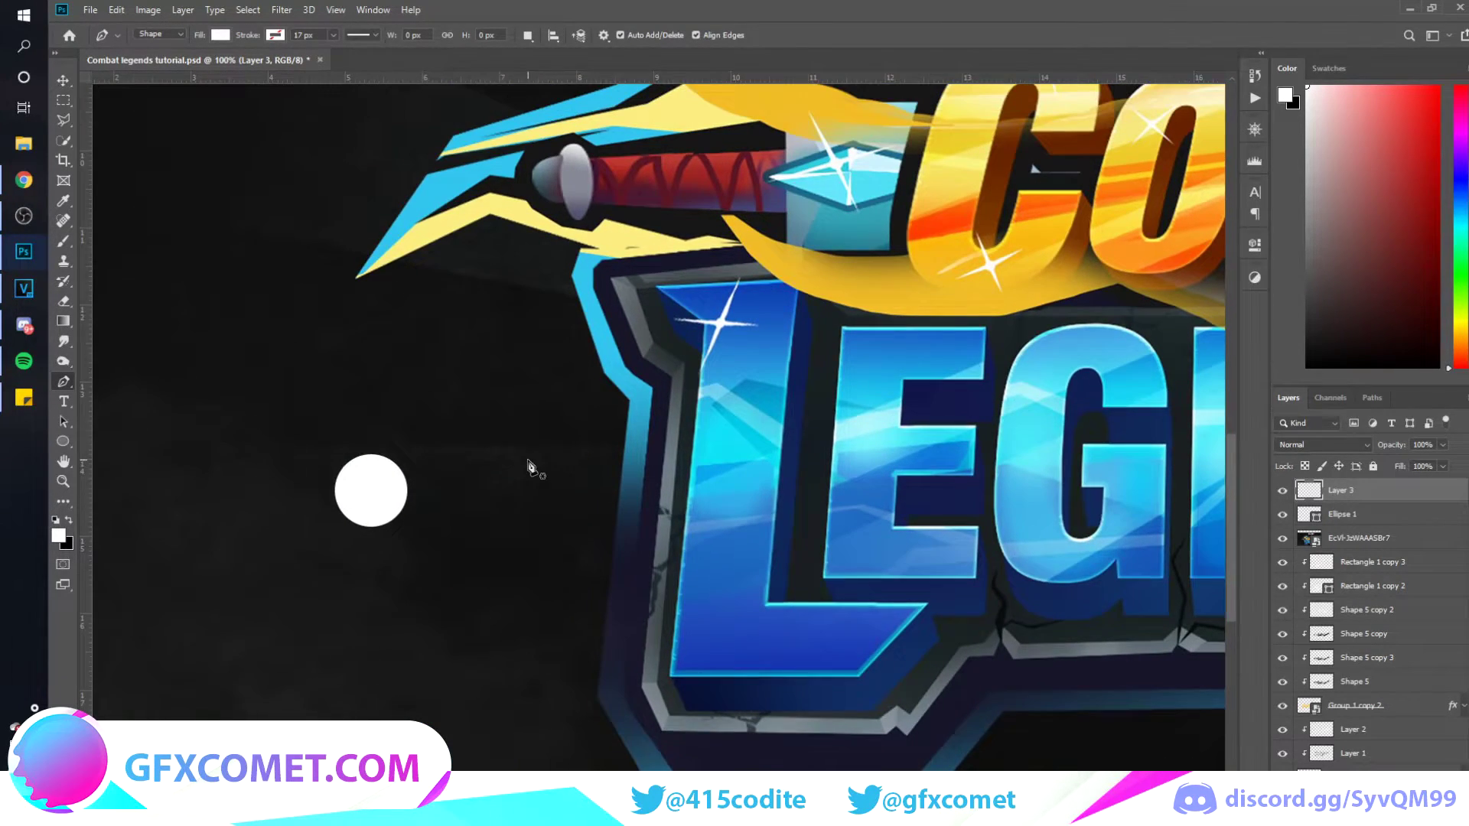
click(343, 501)
click(371, 237)
click(389, 499)
click(344, 501)
key(v)
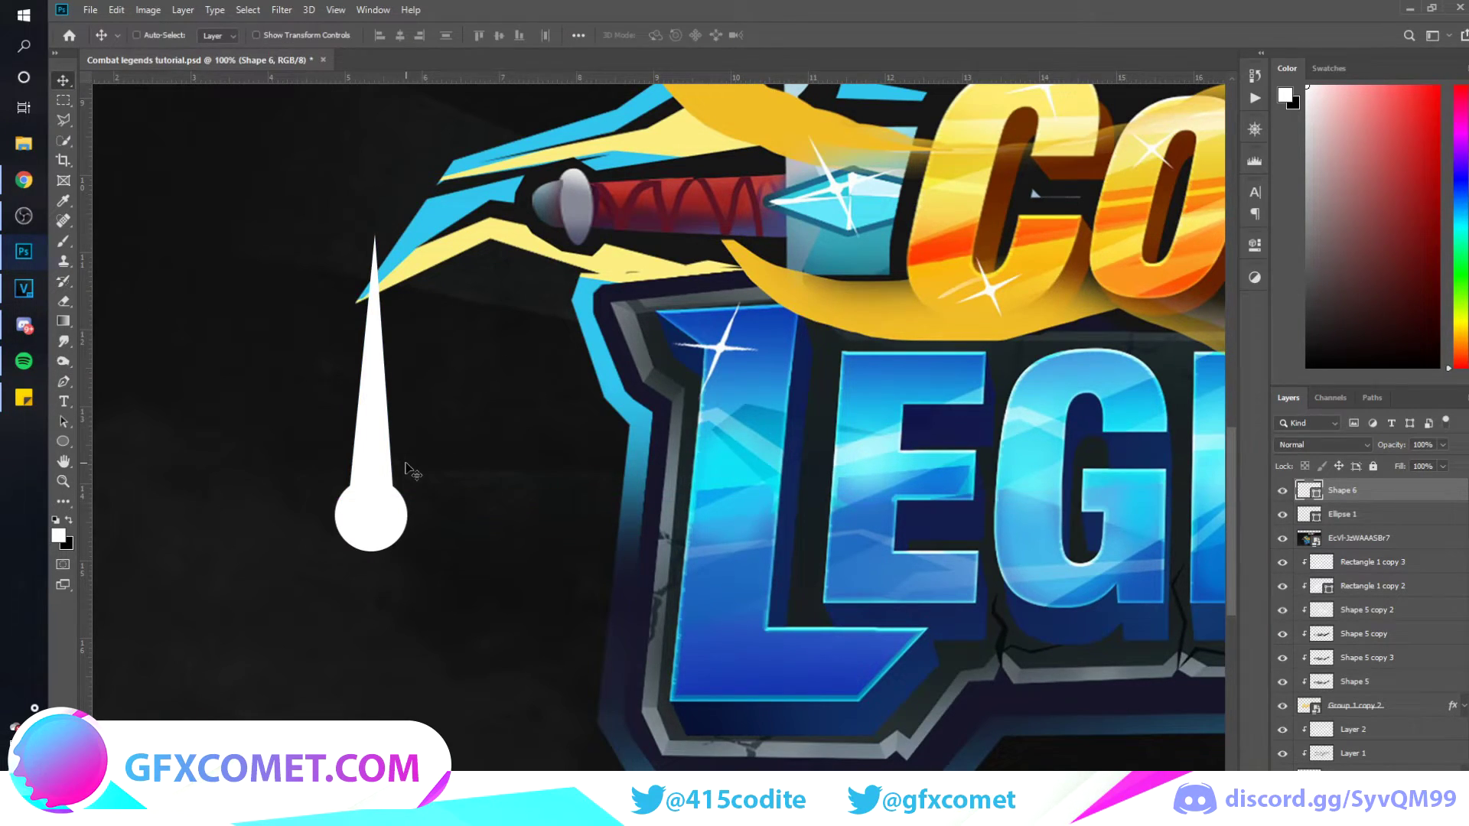
- Duplicate the spike beside the original and rotate the copy 180°
drag(408, 468, 545, 465)
key(ctrl+t)
right_click(513, 429)
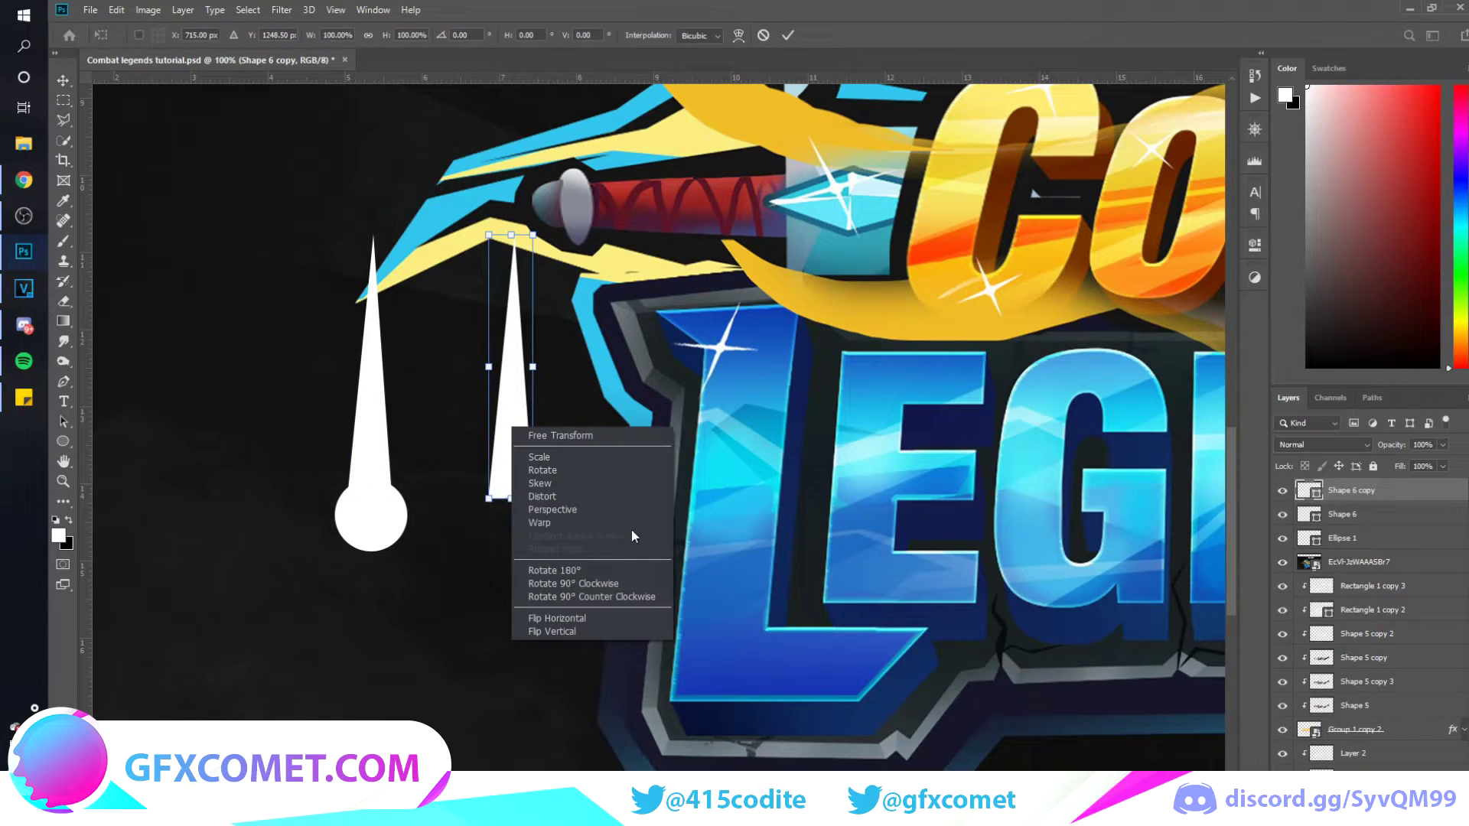
click(622, 570)
key(Return)
- Place the rotated spike beneath the circle, aligned with the upper spike
drag(513, 484, 405, 727)
drag(446, 587, 430, 588)
key(shift+alt+bracketleft)
key(ctrl+e)
key(ctrl+j)
key(ctrl+t)
right_click(349, 462)
click(264, 523)
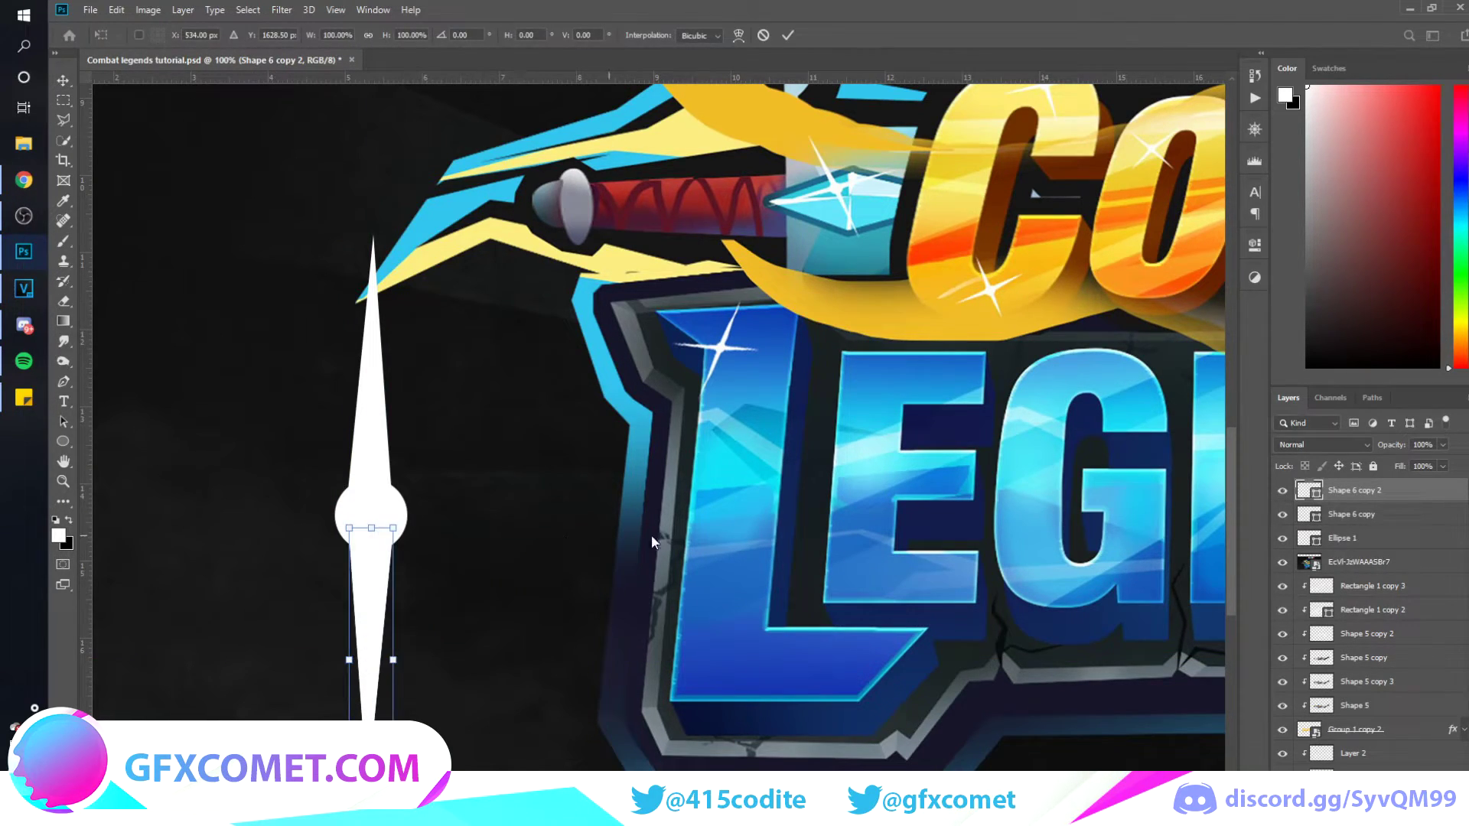
key(Escape)
- Group the upper and lower spikes and merge them into one layer
shift+click(1393, 519)
key(ctrl+g)
key(ctrl+e)
- Duplicate the merged spikes and rotate the copy 90° to form a four-pointed star
key(ctrl+j)
key(ctrl+t)
right_click(387, 502)
click(459, 666)
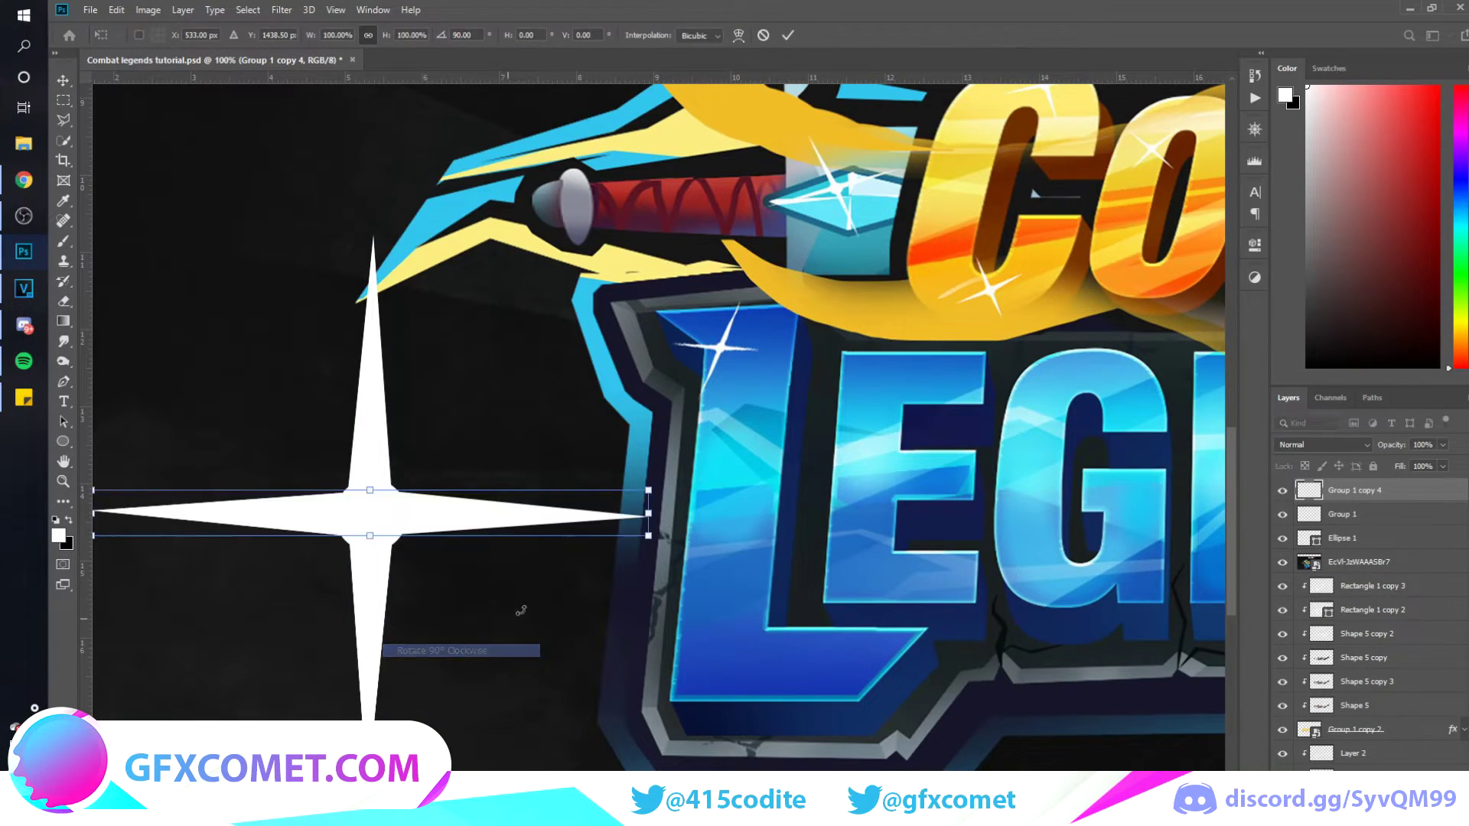
key(Return)
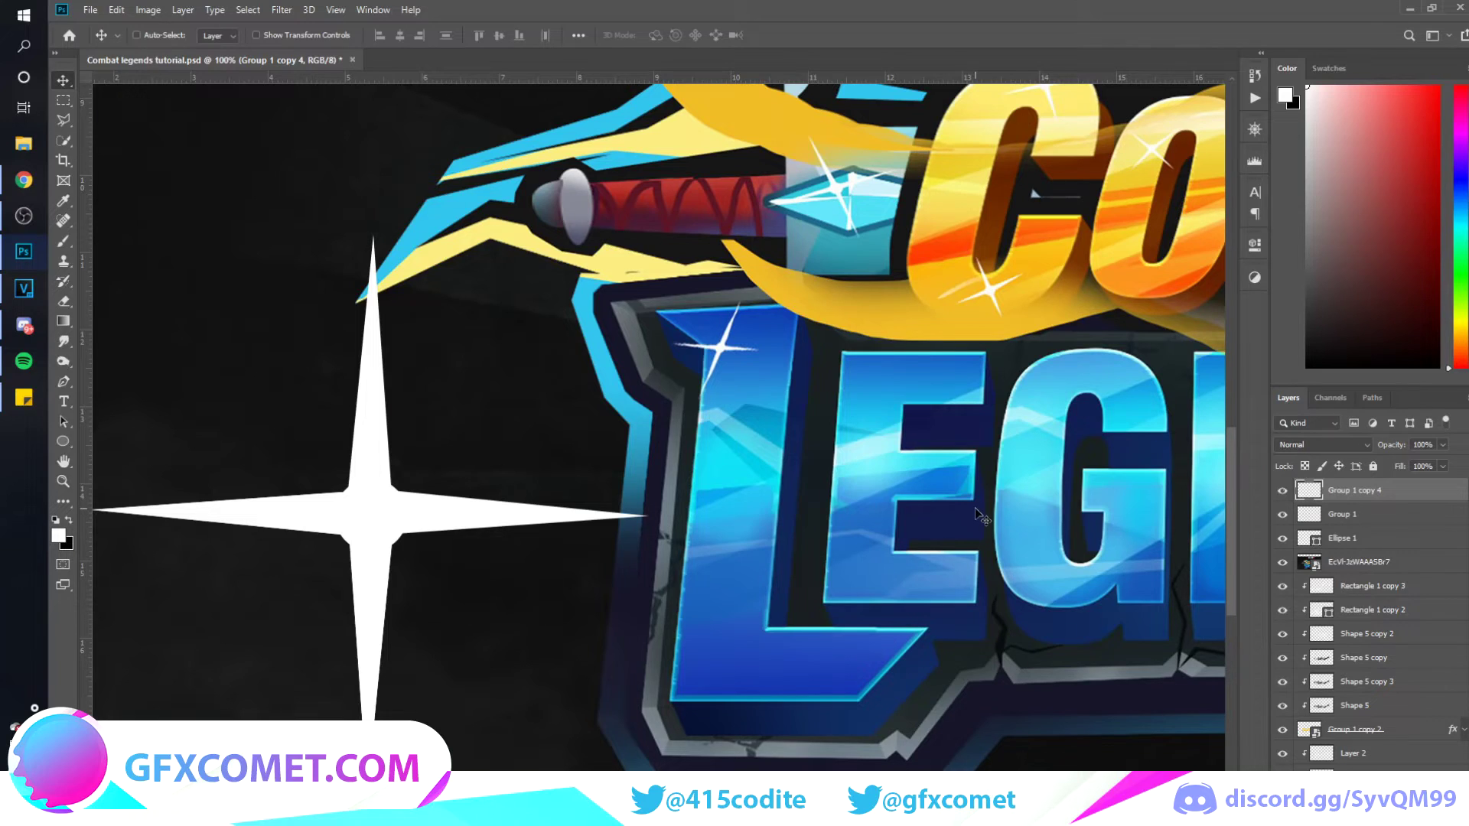
- Merge the crossed spikes into one layer and scale them to about 76% around the circle
shift+click(1396, 519)
key(ctrl+e)
key(ctrl+t)
drag(649, 235, 582, 301)
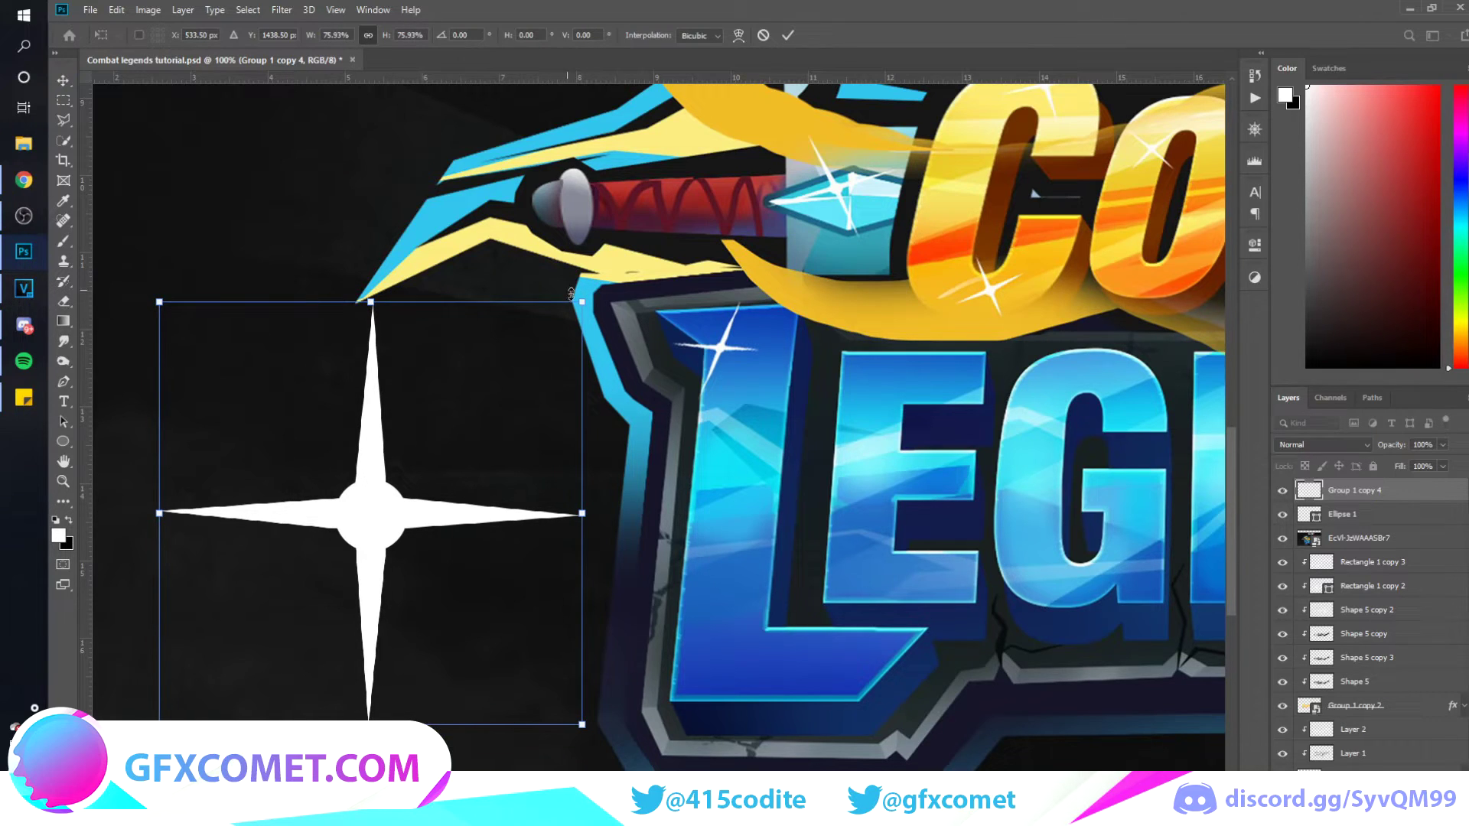
key(Return)
- Merge the circle into the star, duplicate the star layer and hide the original
shift+click(1354, 517)
key(ctrl+e)
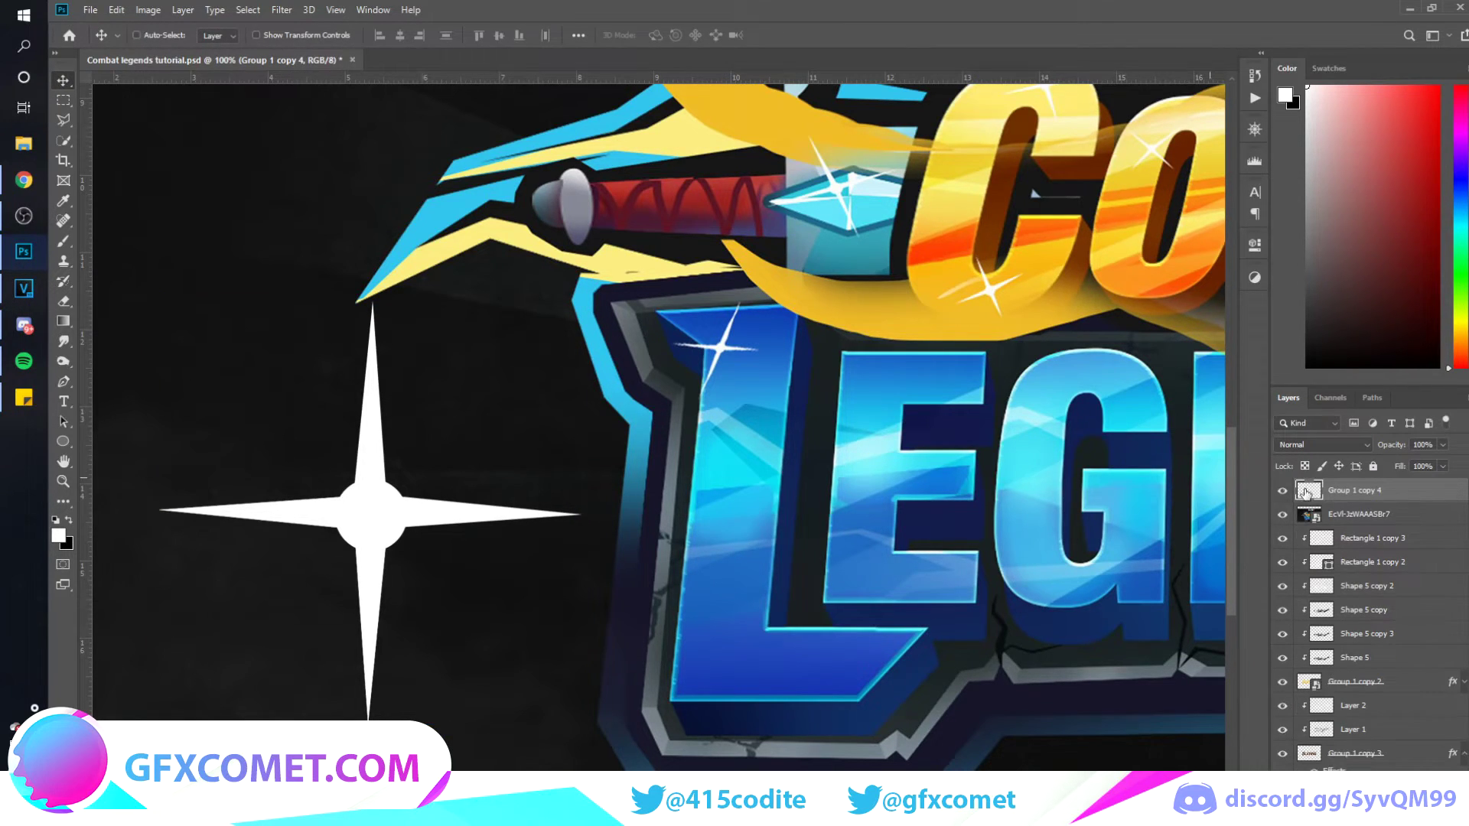
key(ctrl+j)
click(1282, 514)
- Move the star copy over the reference logo, shrink it to sparkle size and rotate it diagonally
key(ctrl+minus)
key(ctrl+minus)
drag(575, 506, 841, 506)
scroll(978, 425, up, 2)
key(ctrl+t)
drag(922, 396, 806, 289)
key(Return)
- Try to enlarge the shrunken star copy well beyond its original size, and undo the change
key(ctrl+t)
key(Return)
drag(724, 497, 809, 444)
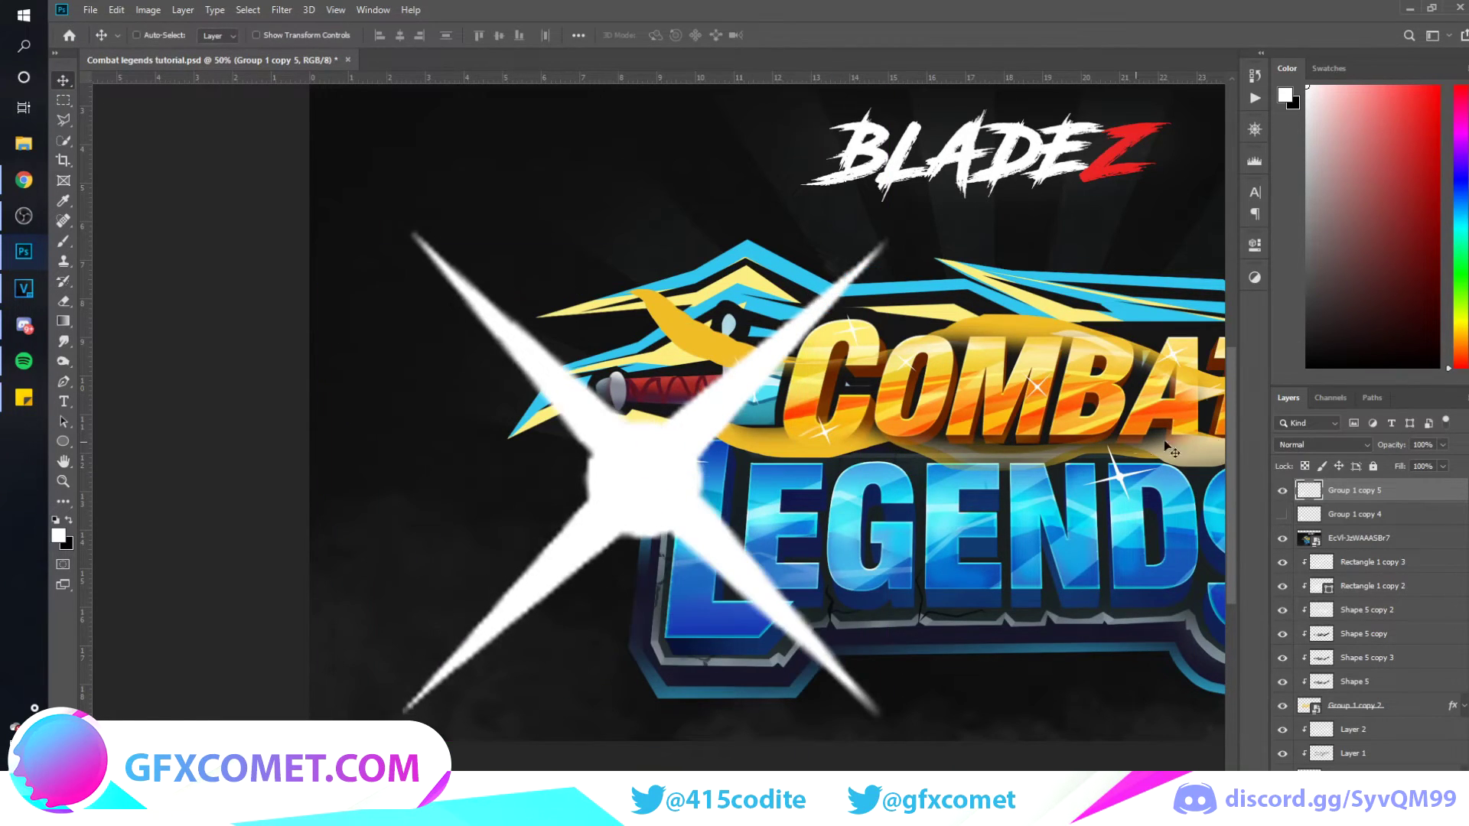
key(ctrl+z)
key(ctrl+z)
key(ctrl+z)
- Compare the full-size star with its small copy by toggling the visibility of both layers
click(1281, 492)
click(1279, 514)
click(1282, 514)
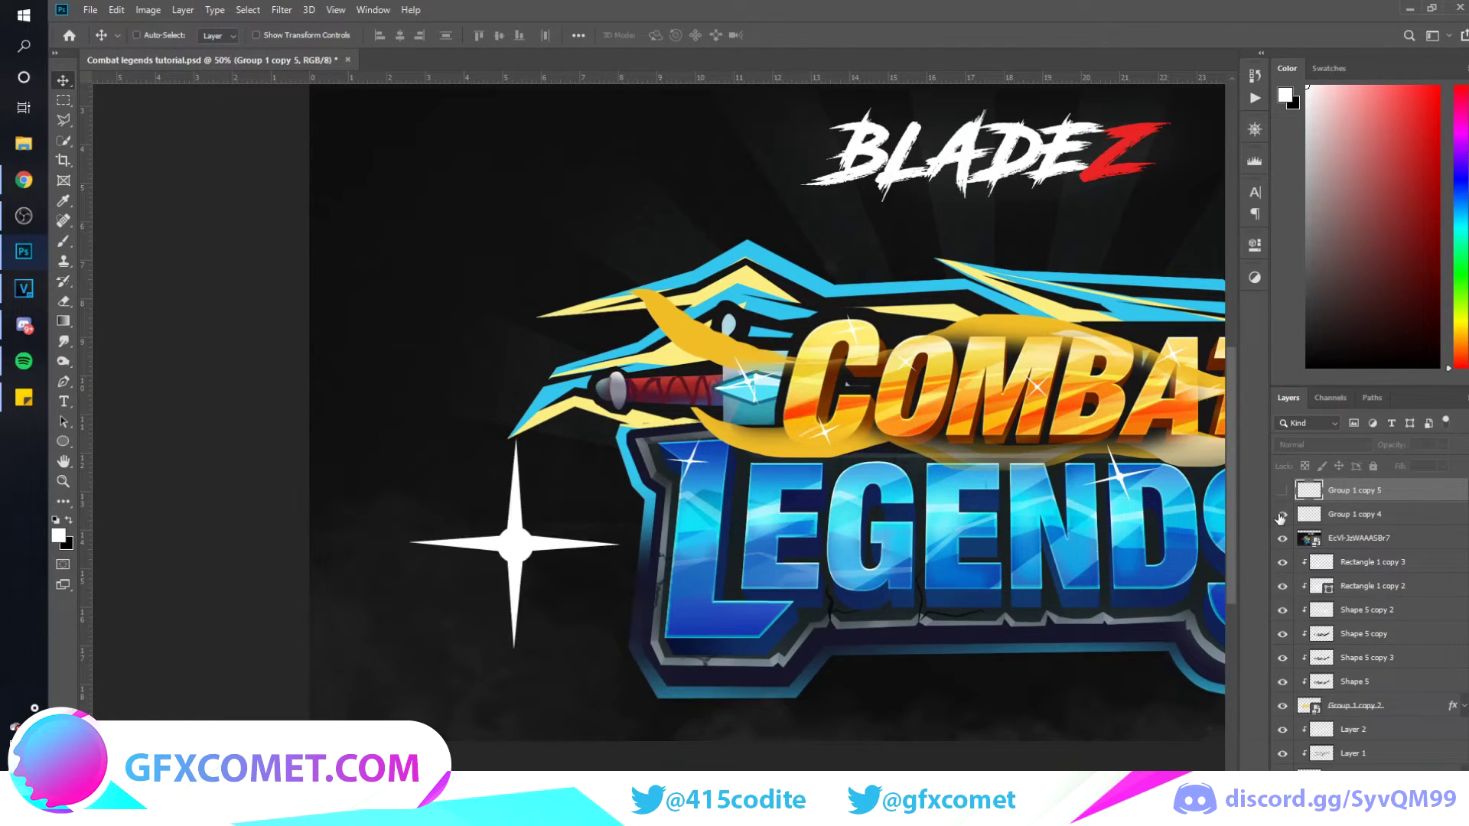
click(1282, 514)
click(1282, 490)
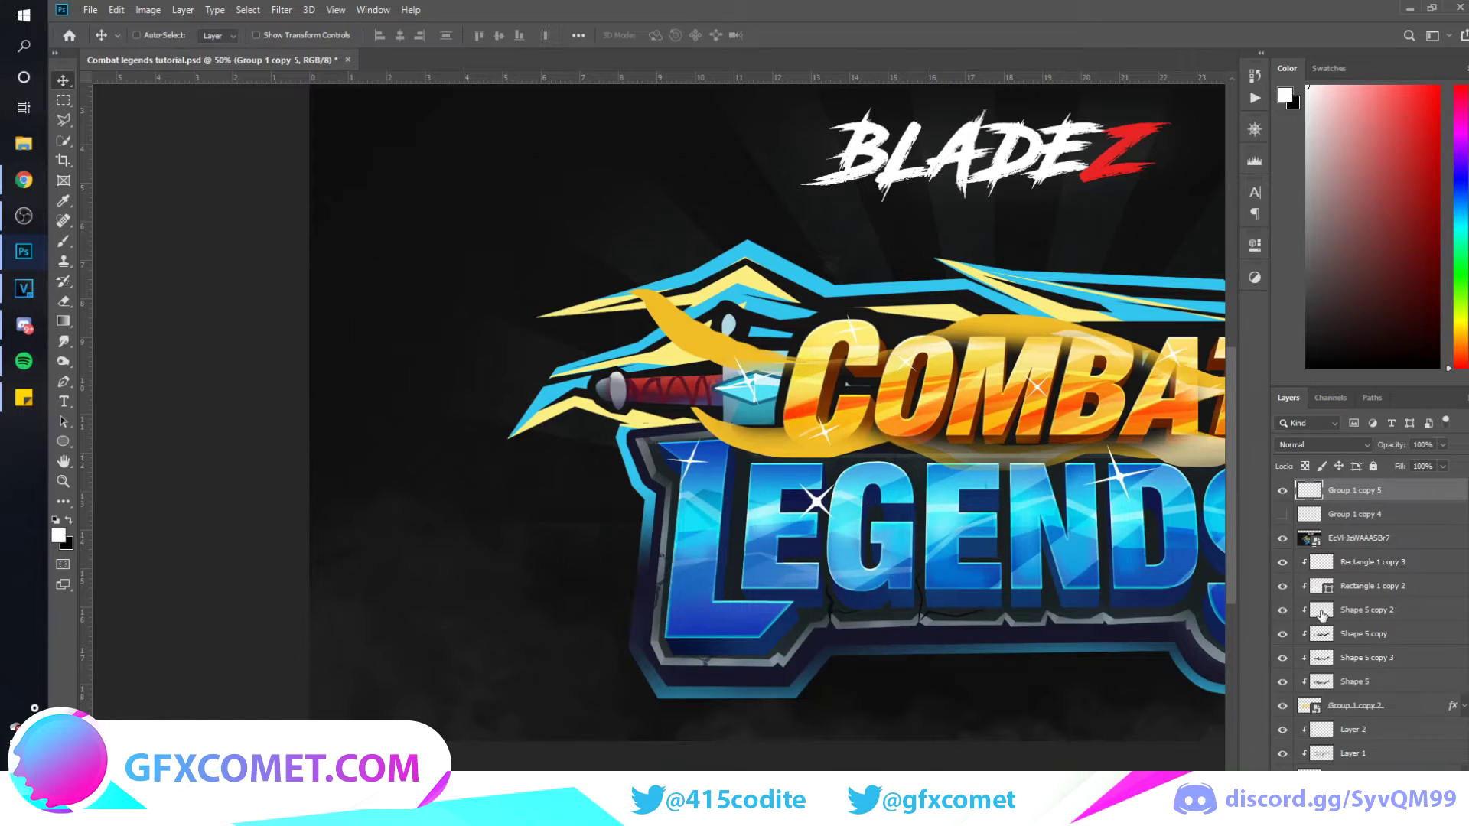
- Hide the reference image and place the small sparkle below its layer, on top of the S
scroll(1043, 602, up, 1)
drag(1120, 526, 857, 526)
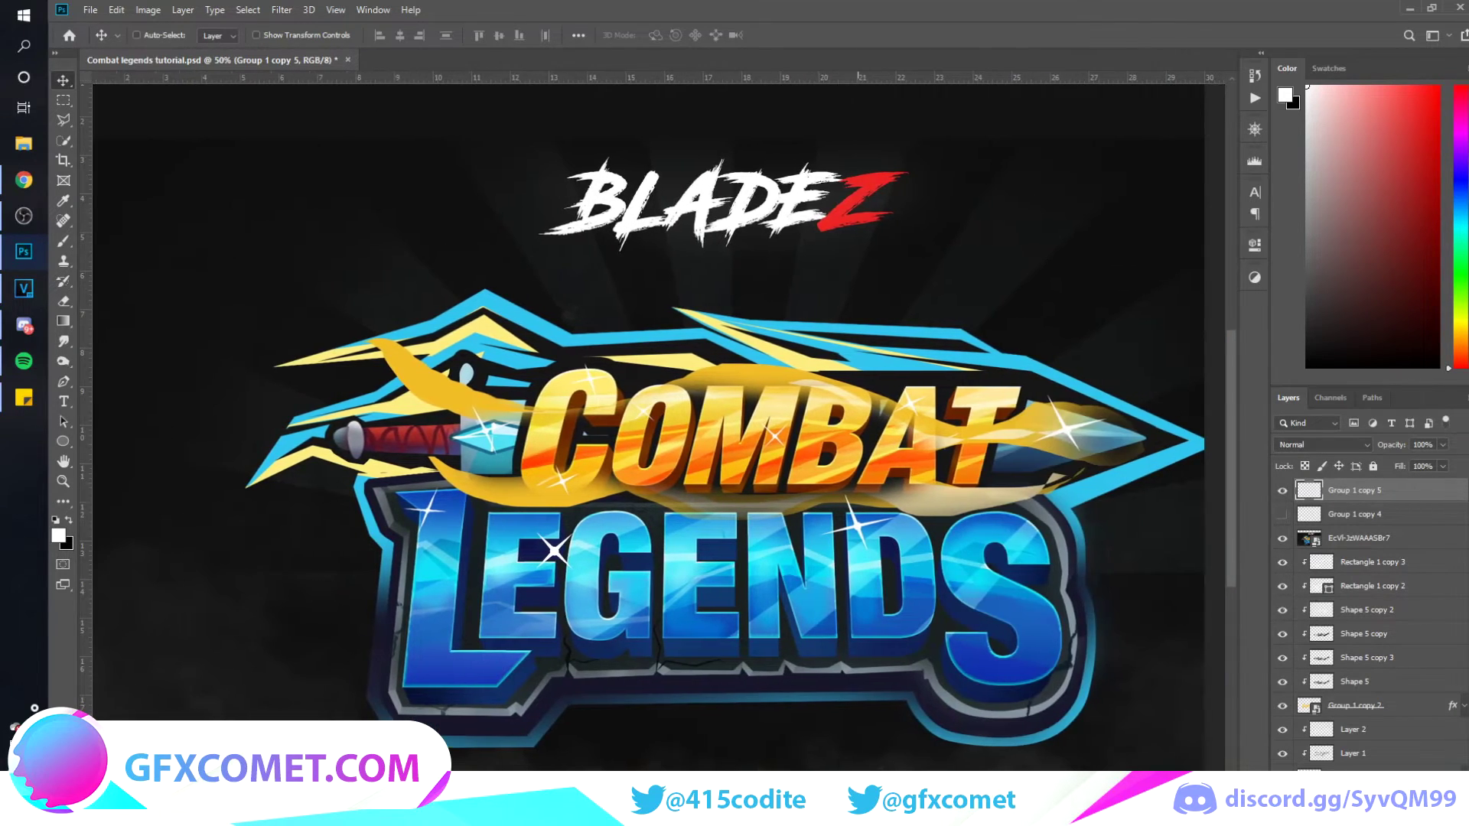
click(1283, 539)
drag(1346, 490, 1347, 549)
drag(592, 374, 586, 374)
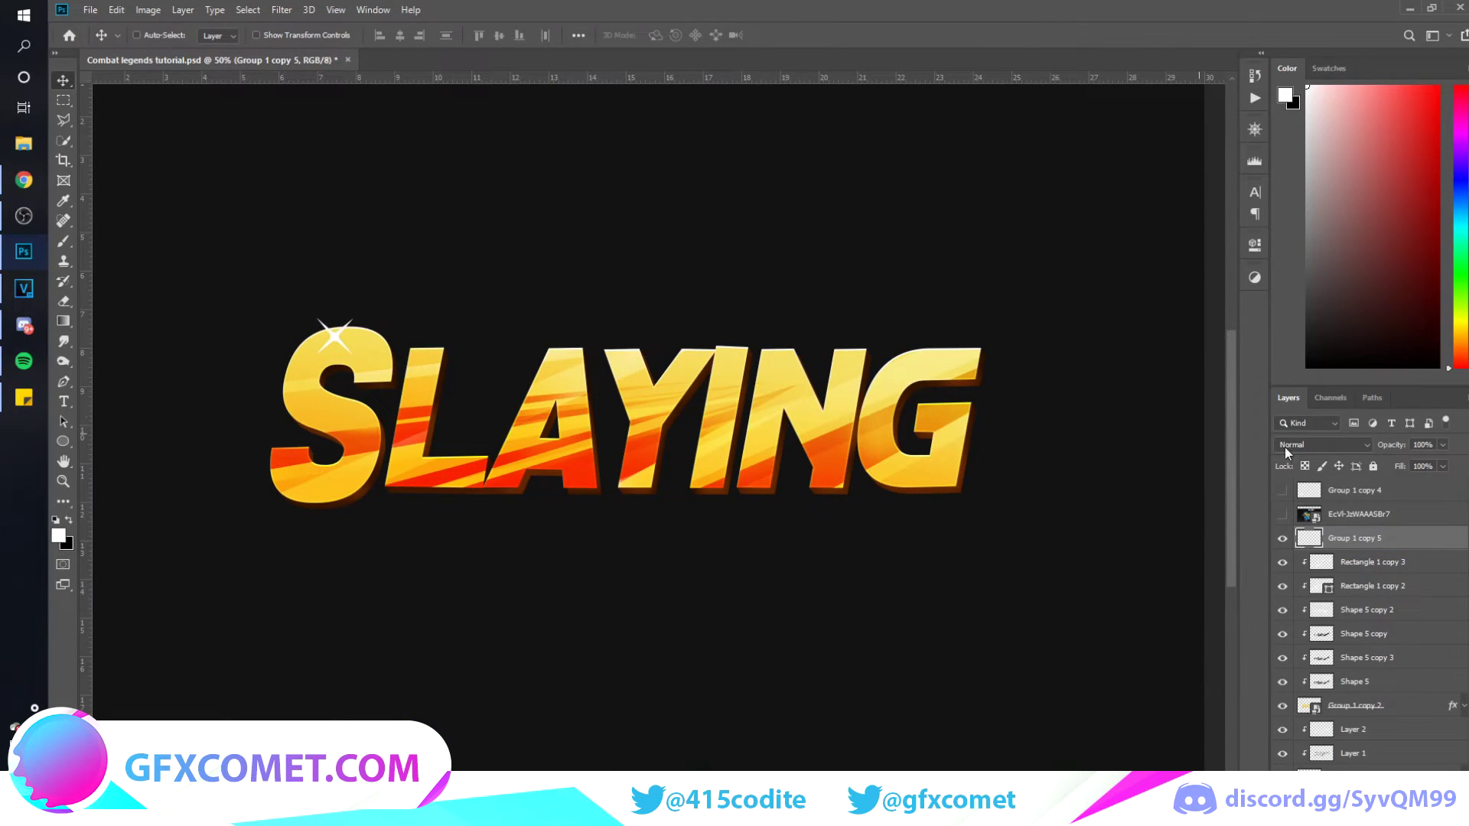
- Check the reference sparkles and rotate the sparkle on the S until it stands almost upright
click(1282, 514)
click(1282, 516)
click(1281, 516)
click(1281, 515)
key(ctrl+t)
drag(350, 321, 370, 337)
key(Return)
- Duplicate the sparkle onto the lower part of the S and scale the copy to about 75%
click(1282, 514)
click(1281, 514)
drag(623, 380, 559, 487)
key(ctrl+t)
drag(344, 441, 330, 473)
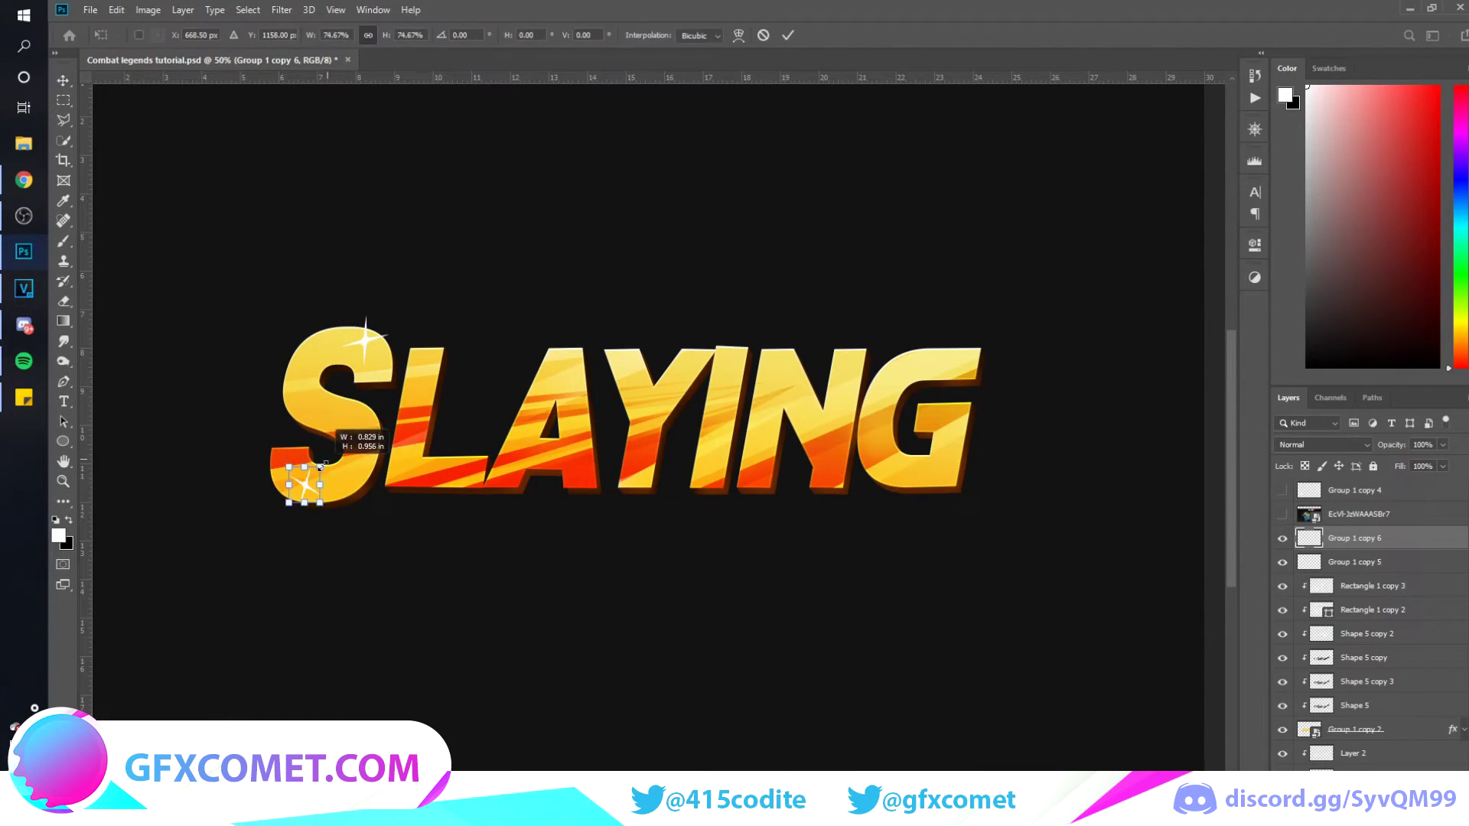
key(Return)
- Place further sparkle copies on the A and on the upper left of the G, checking against the reference
click(1282, 514)
click(1282, 514)
alt+drag(645, 515, 889, 429)
click(1282, 514)
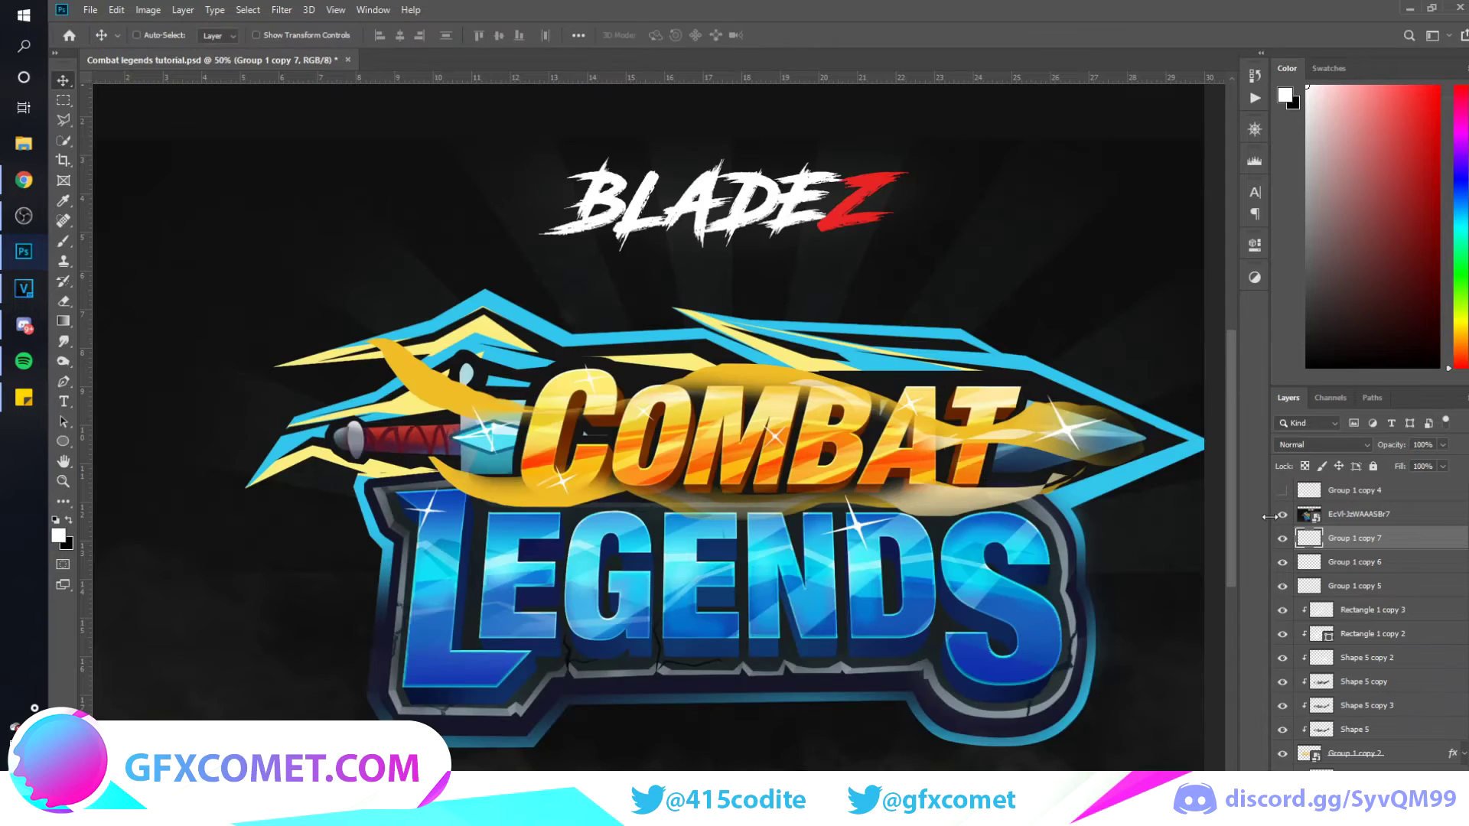
alt+drag(641, 413, 970, 396)
click(1282, 514)
- Add a smaller sparkle copy near the base of the I and save the document
alt+drag(971, 397, 808, 495)
key(ctrl+t)
drag(737, 454, 711, 471)
key(Return)
drag(745, 479, 762, 471)
key(ctrl+s)
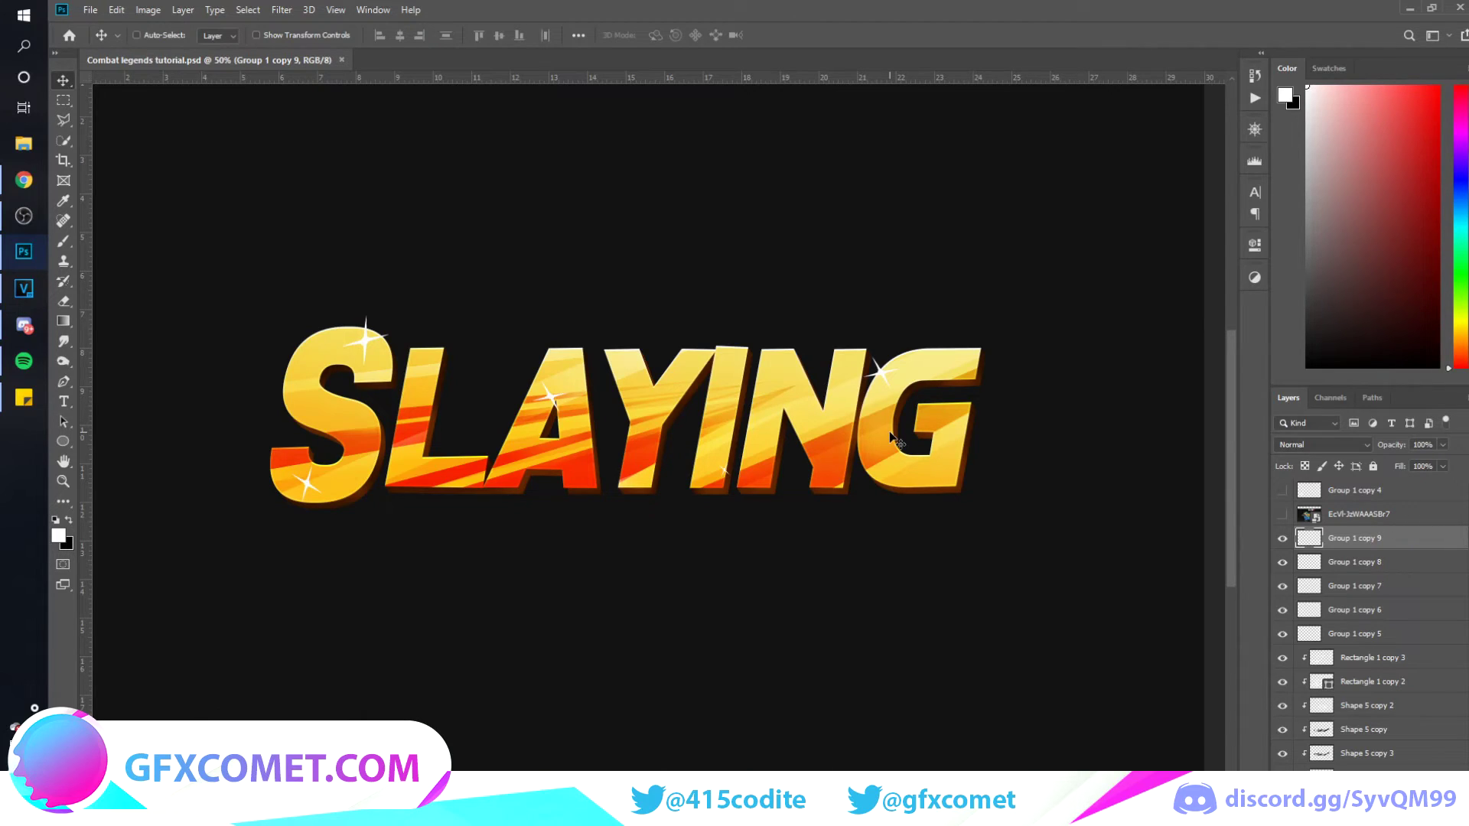
- Show the reference image over the lettering and select its layer
click(1282, 514)
click(1308, 514)
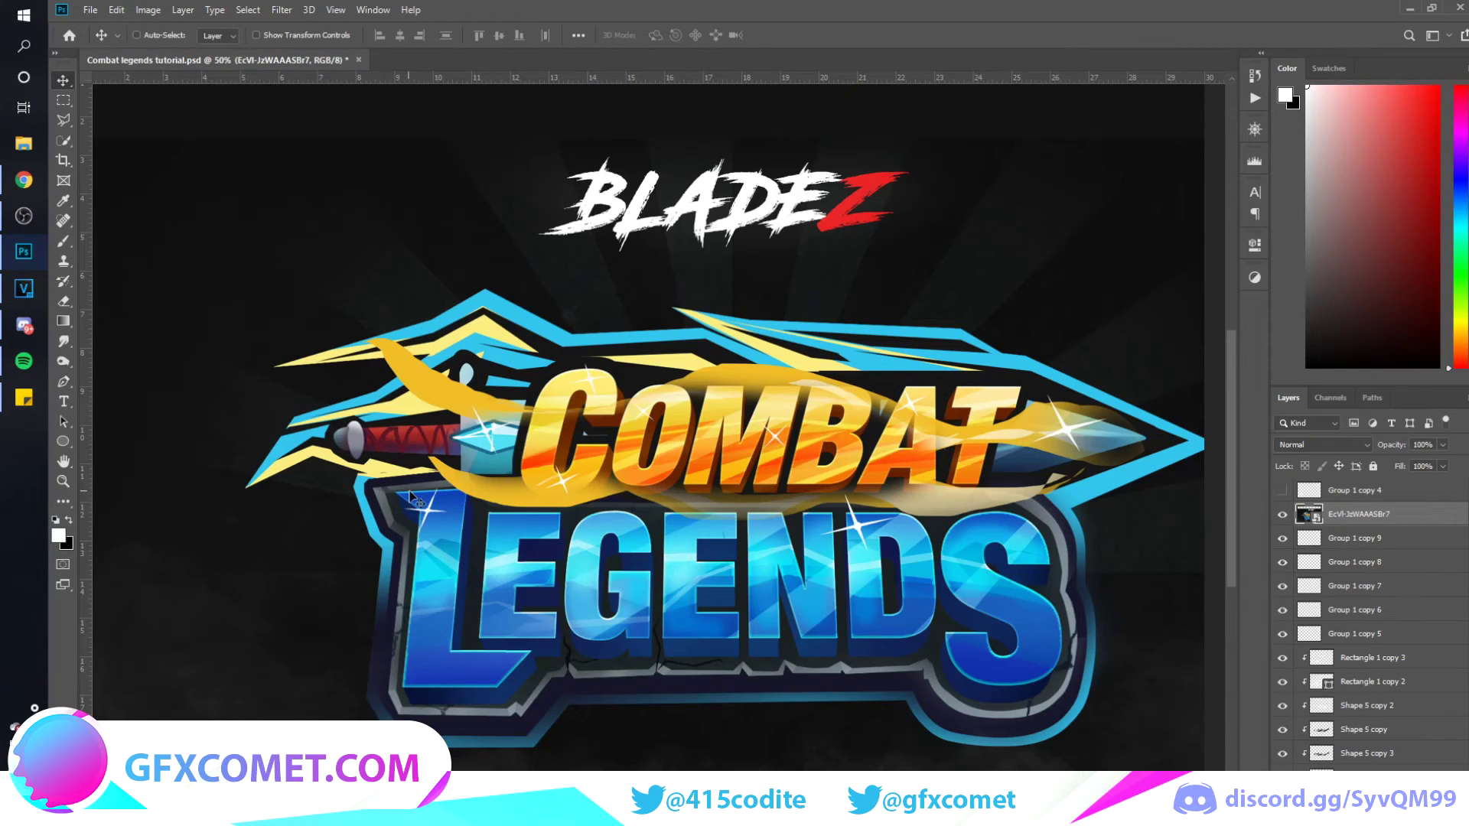